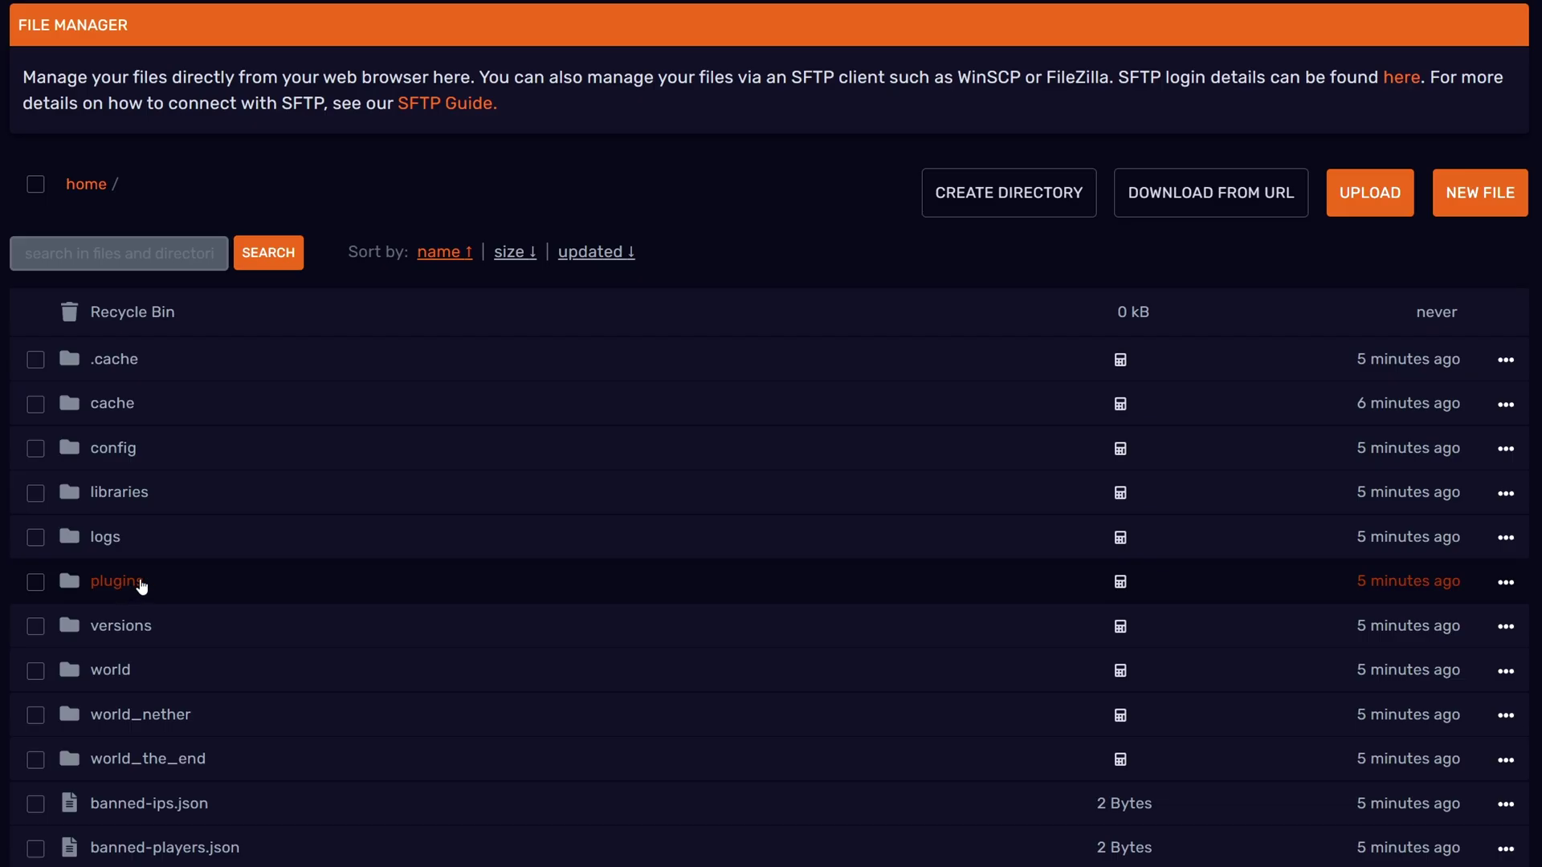
# Upload the Chunky and ChunkyBorder .jar files into the server's plugins folder
pyautogui.click(140, 584)
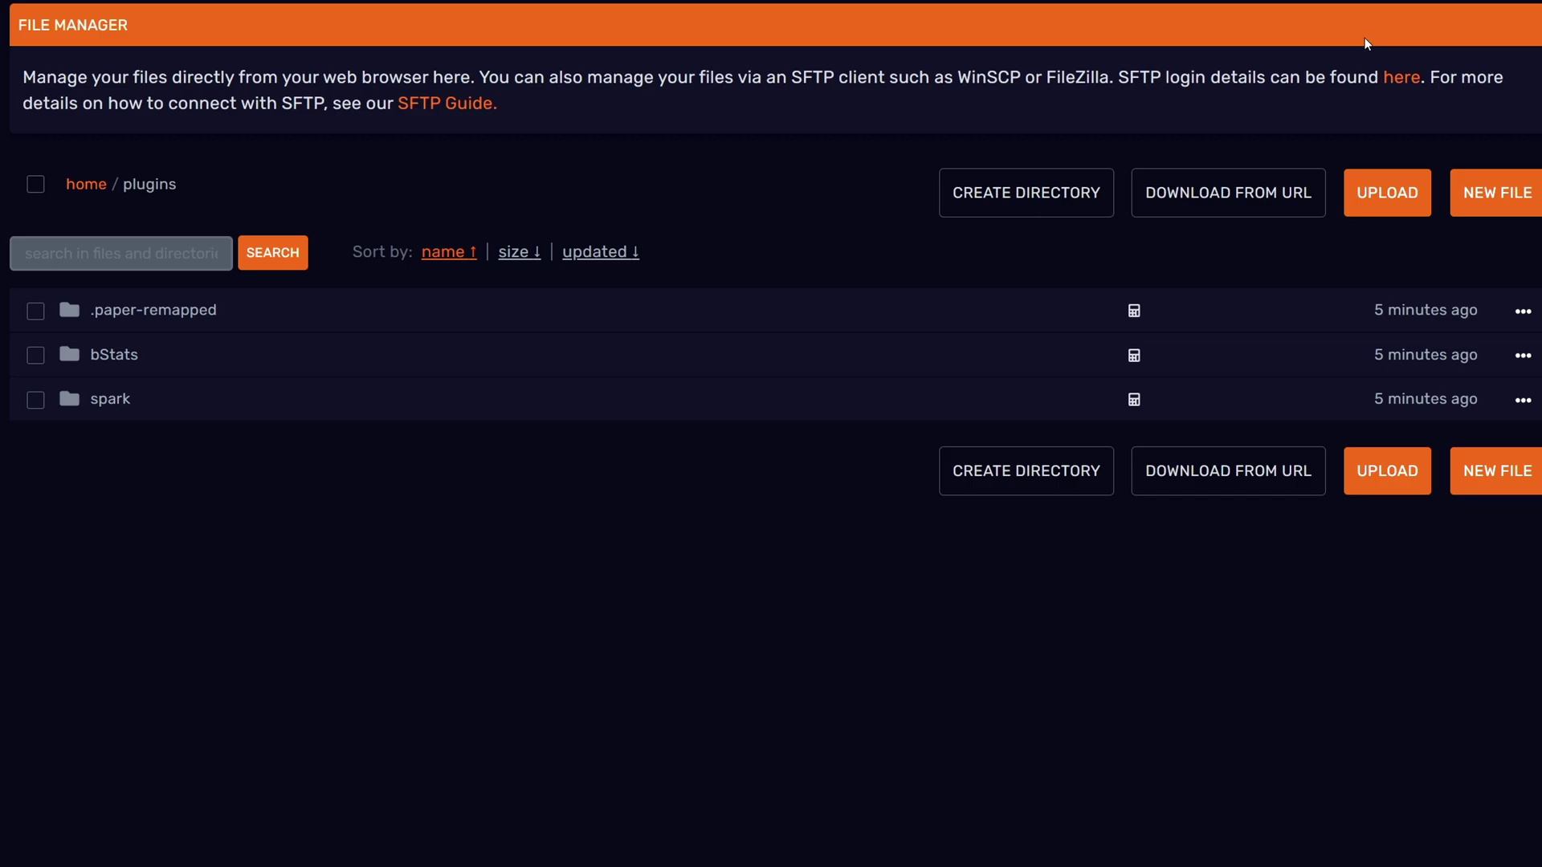
pyautogui.moveTo(1357, 41); pyautogui.dragTo(450, 514)
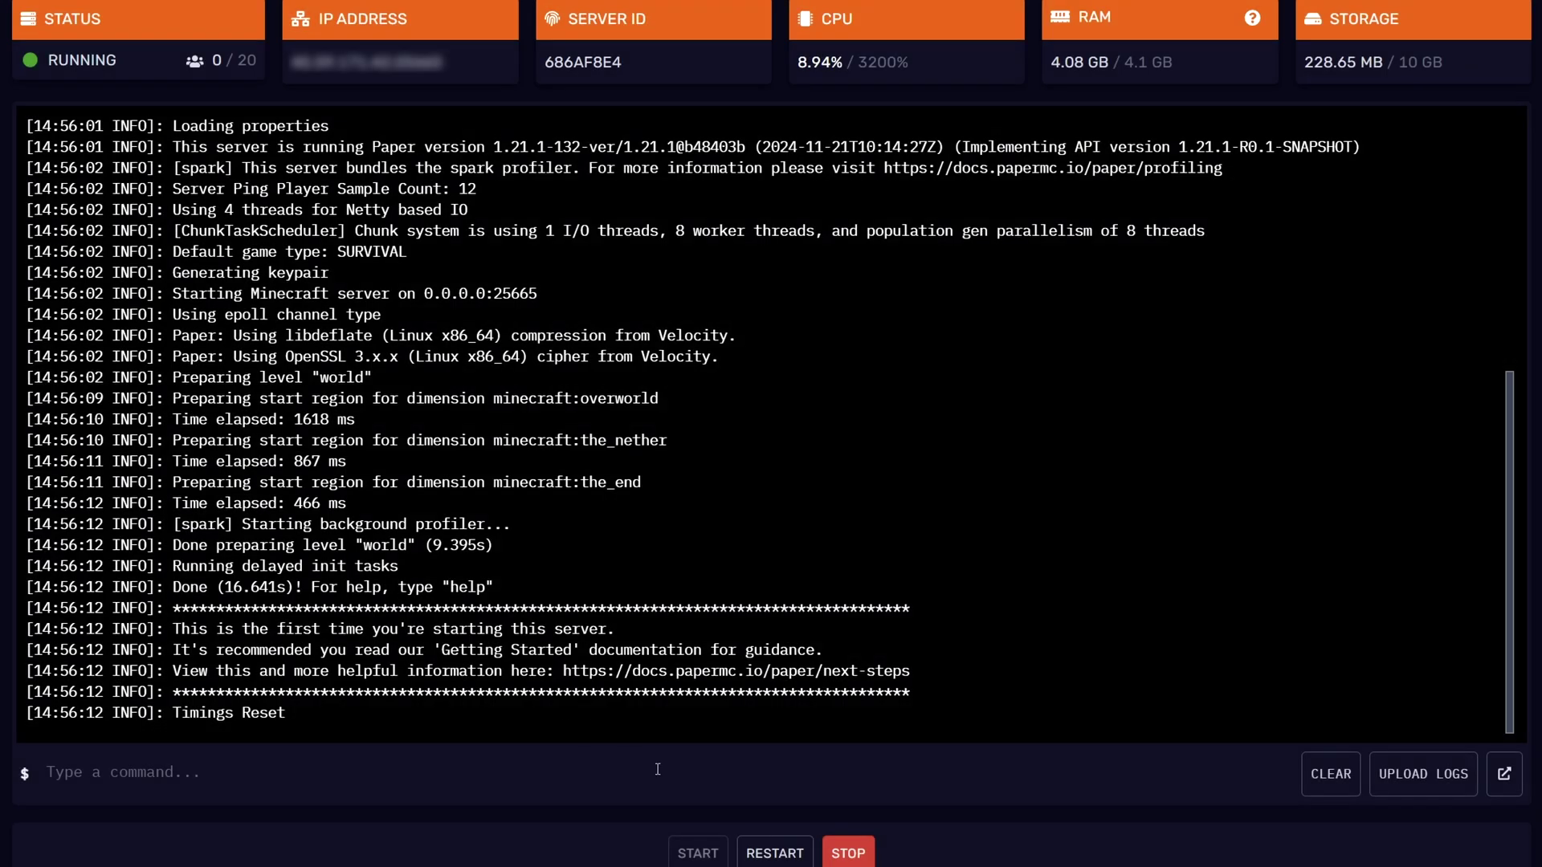
# Restart the server so Chunky and ChunkyBorder load, then return to the plugins folder
pyautogui.click(791, 854)
pyautogui.click(964, 259)
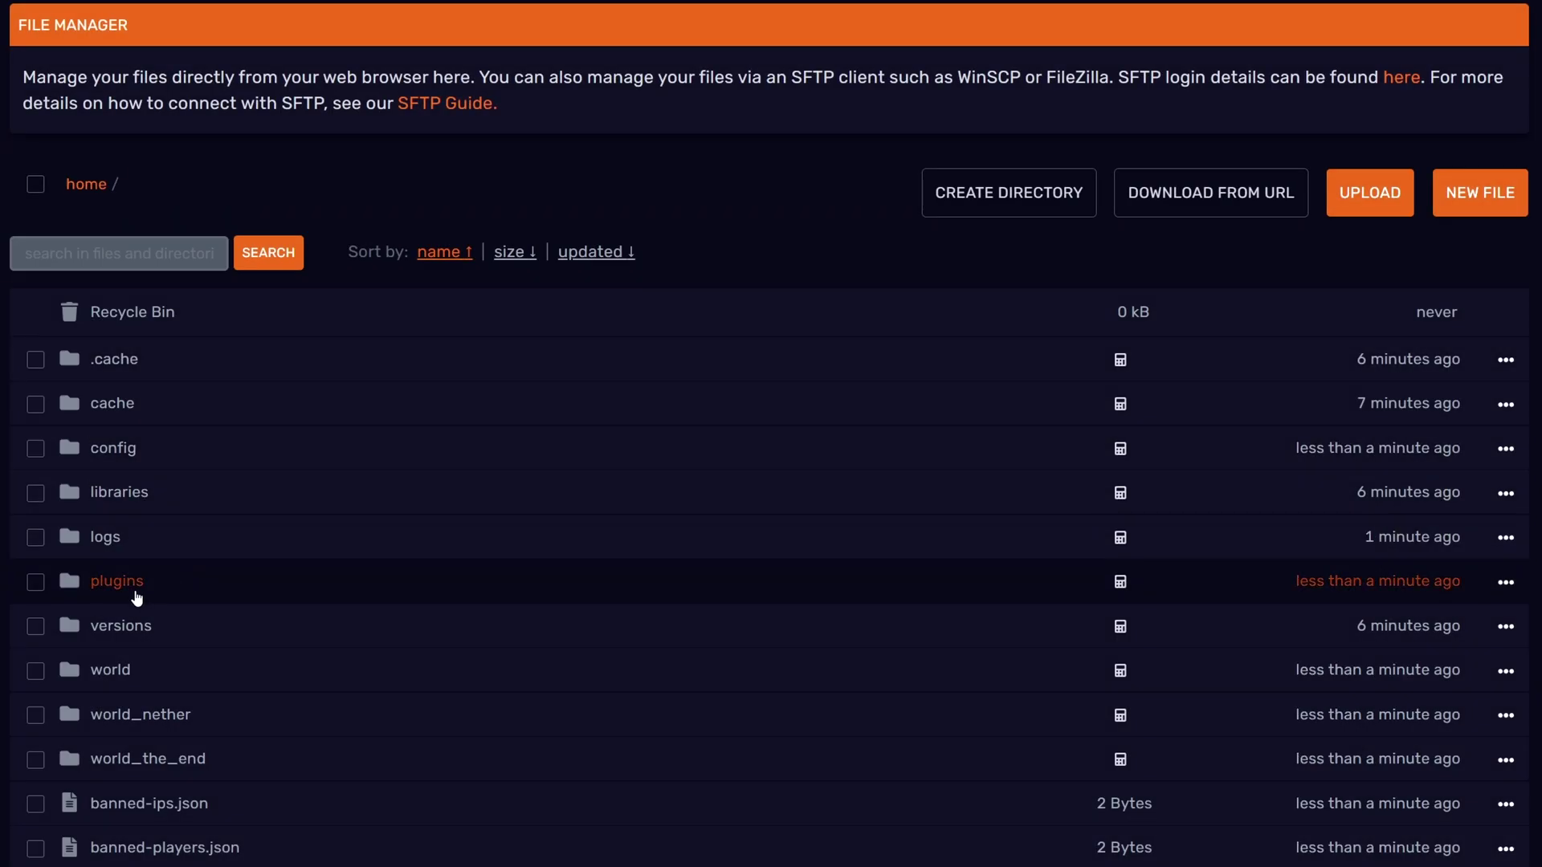
pyautogui.click(144, 577)
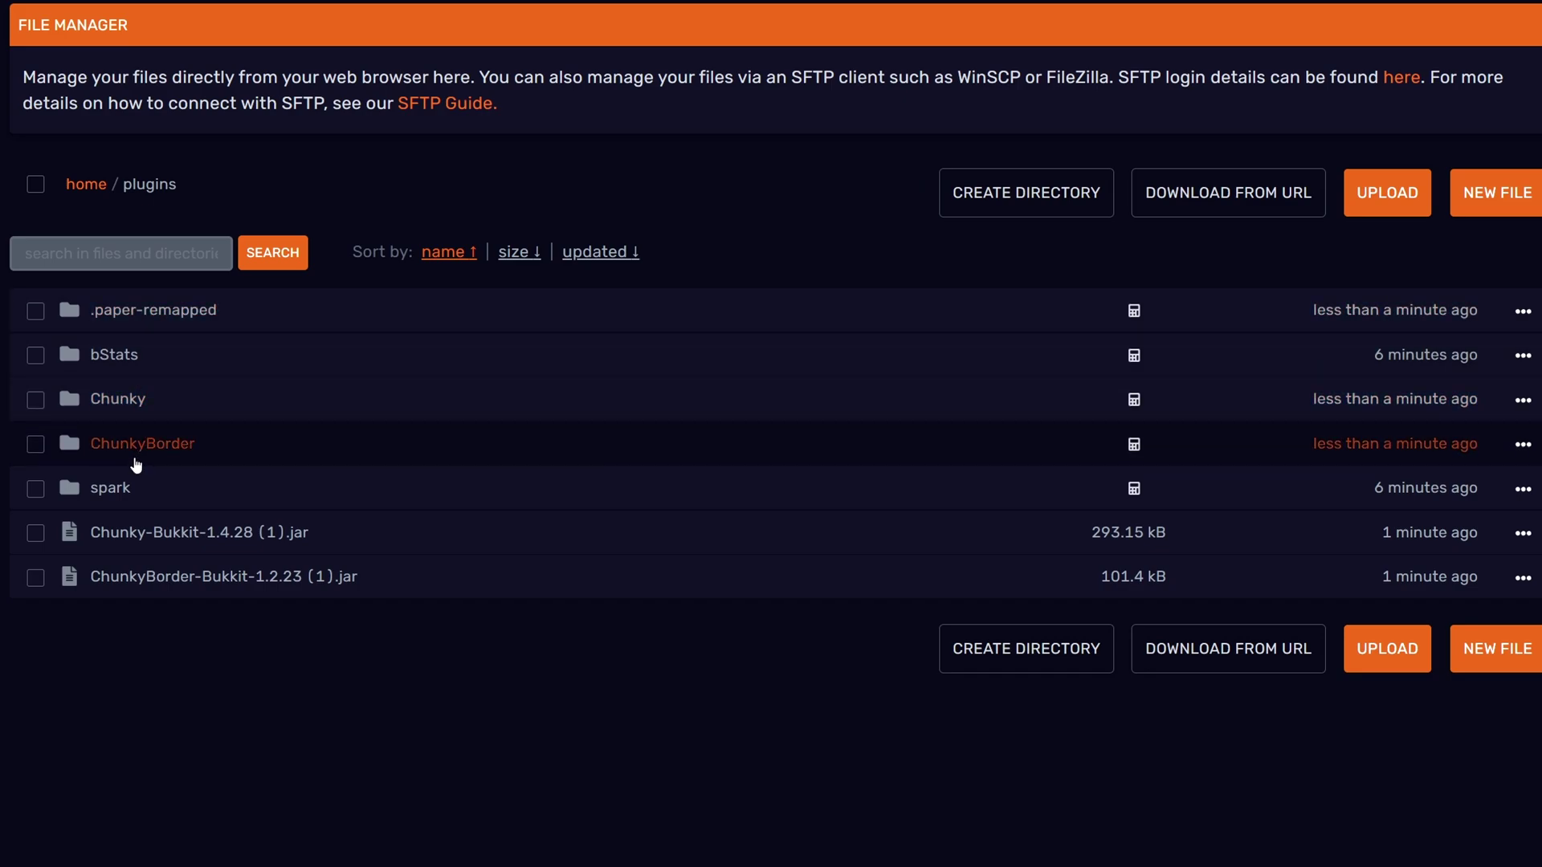
# View plugins/Chunky/config.yml, then open plugins/ChunkyBorder/config.yml in the editor
pyautogui.click(132, 399)
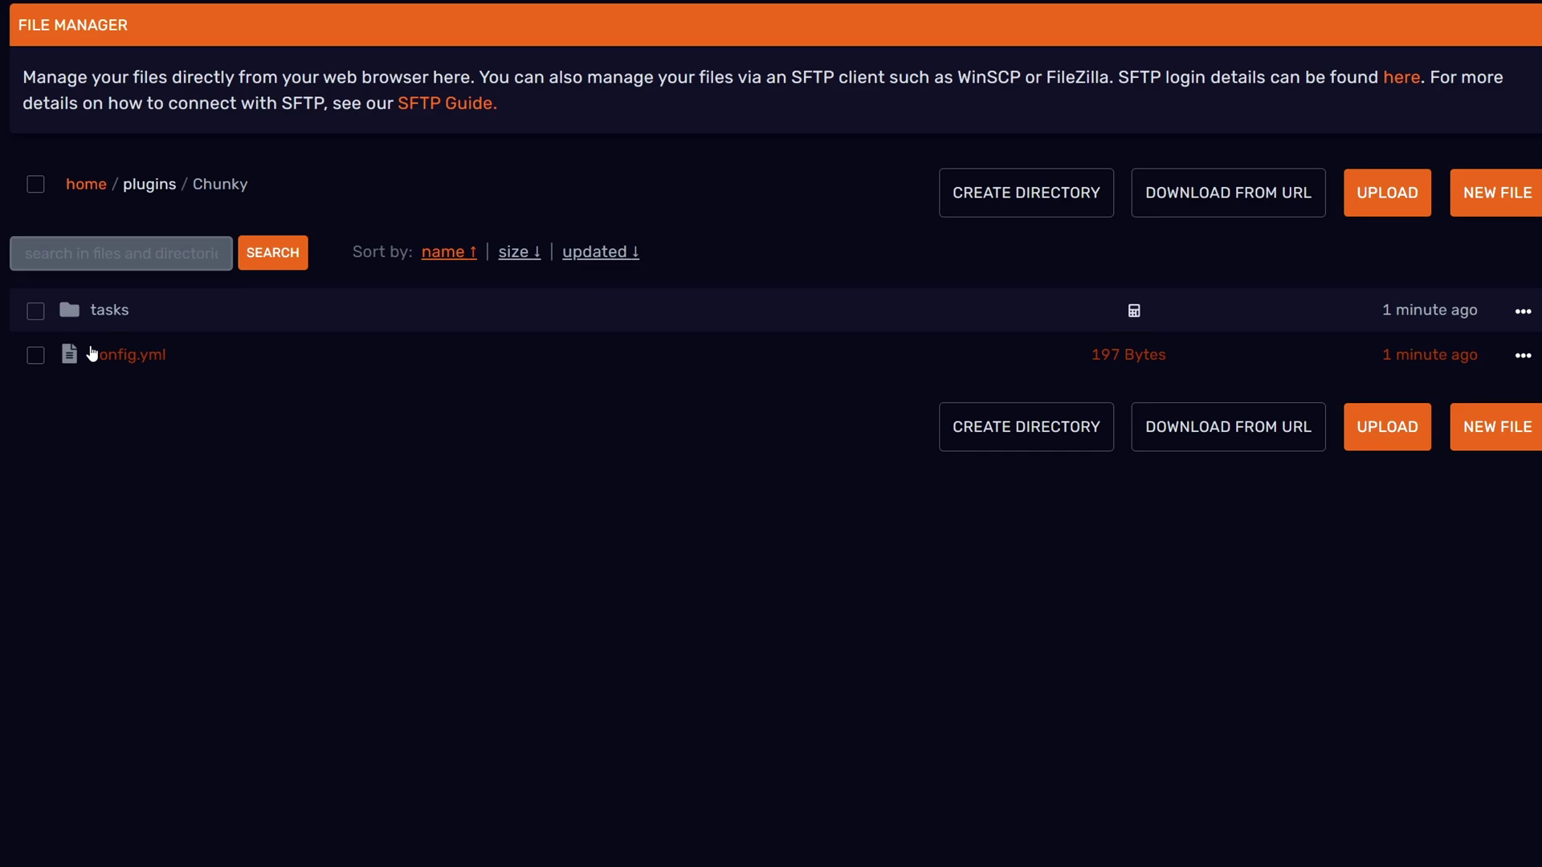
pyautogui.click(130, 363)
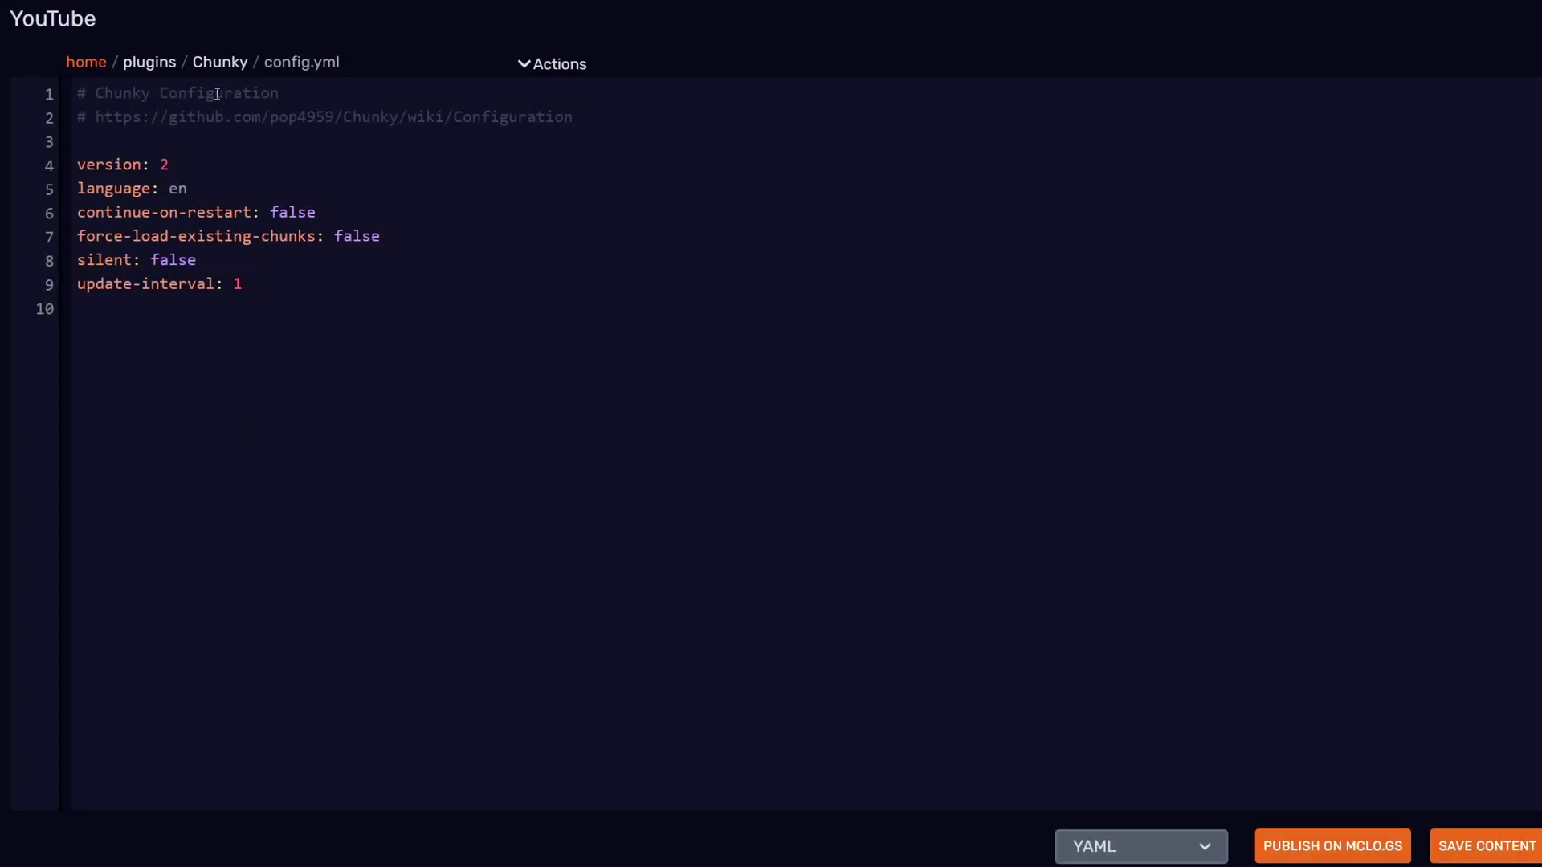
pyautogui.click(153, 72)
pyautogui.click(165, 442)
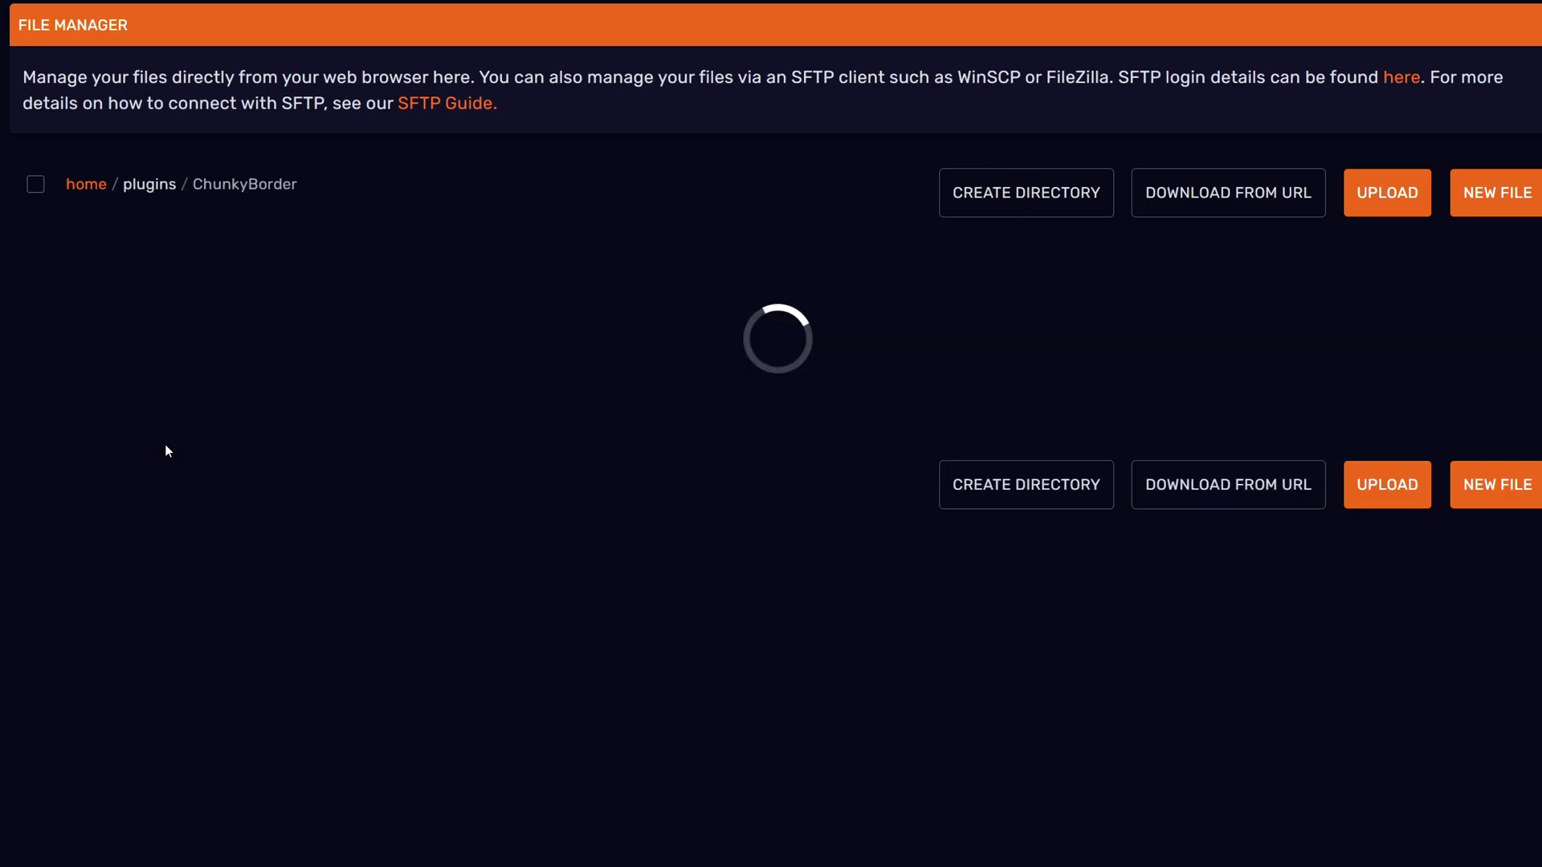
pyautogui.click(121, 312)
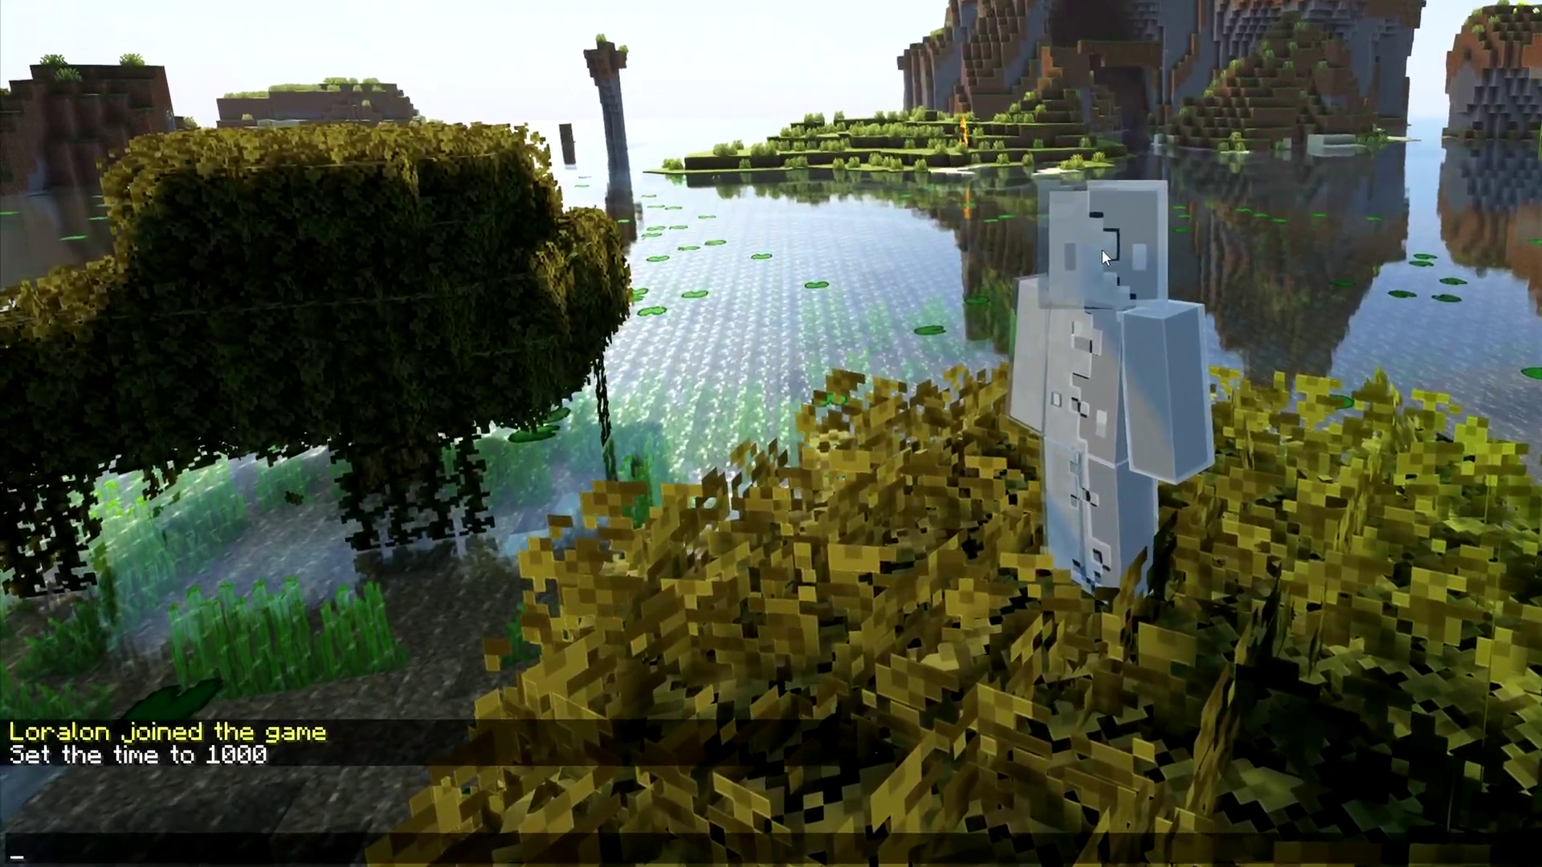
# Set Chunky's world to world, shape to diamond and center to 0, 0 via chat
pyautogui.write('/chunky')
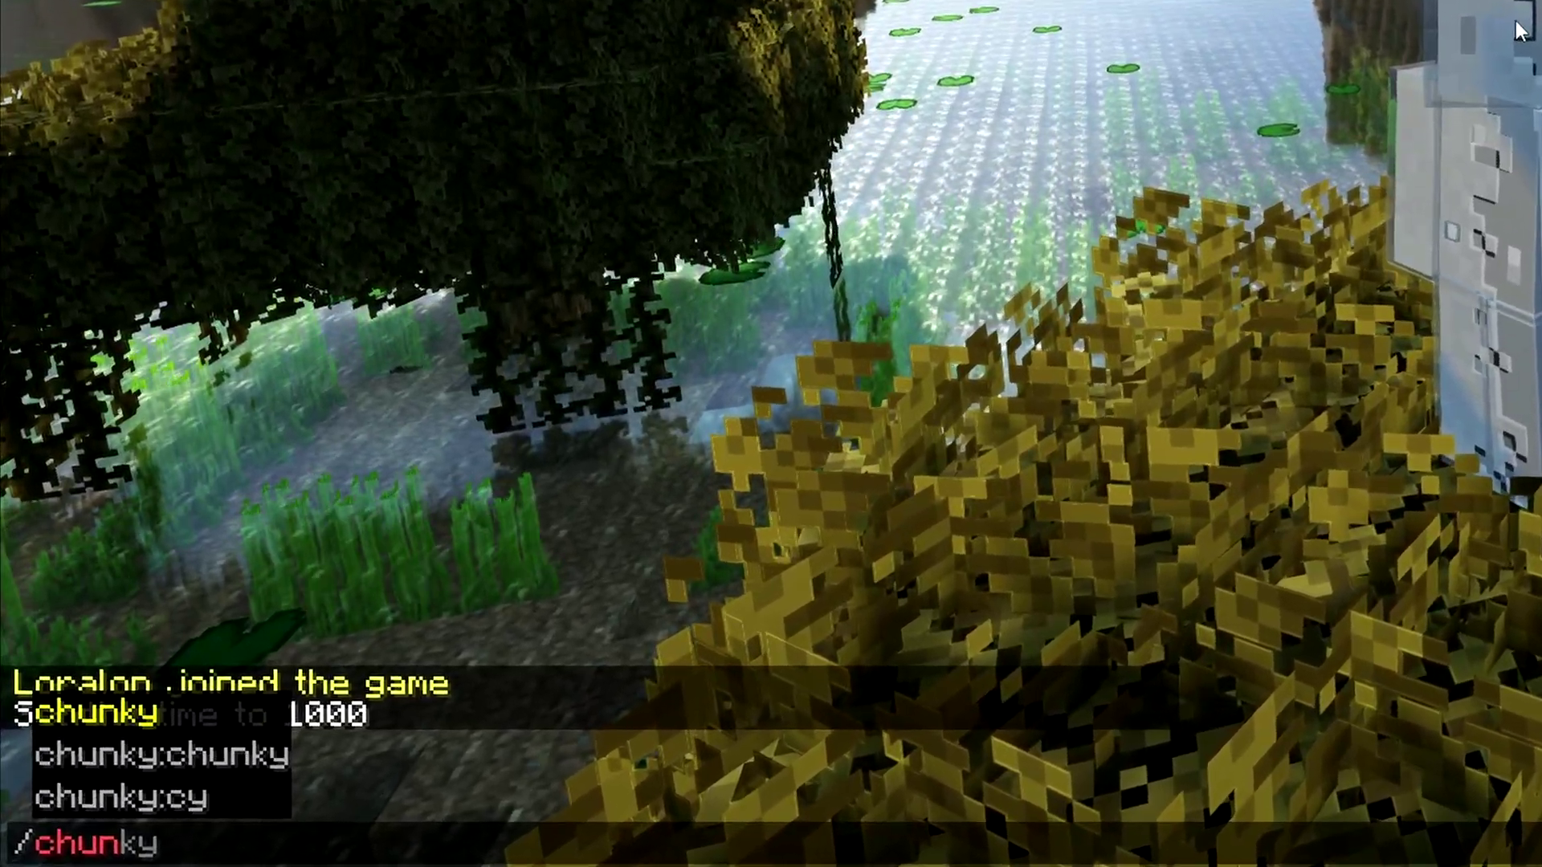
pyautogui.write(' world')
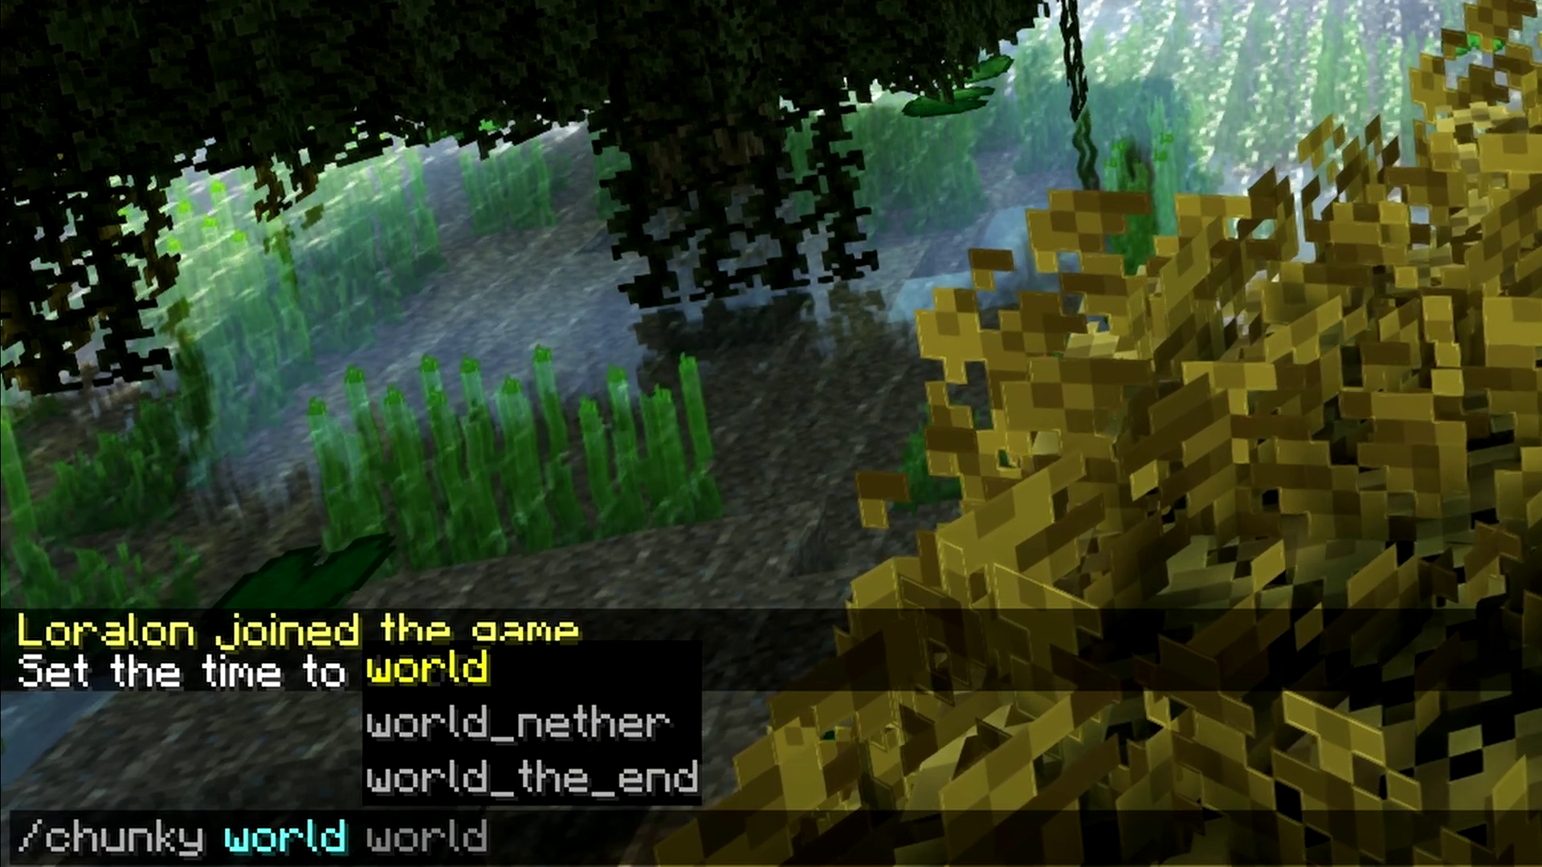
pyautogui.press('Tab')
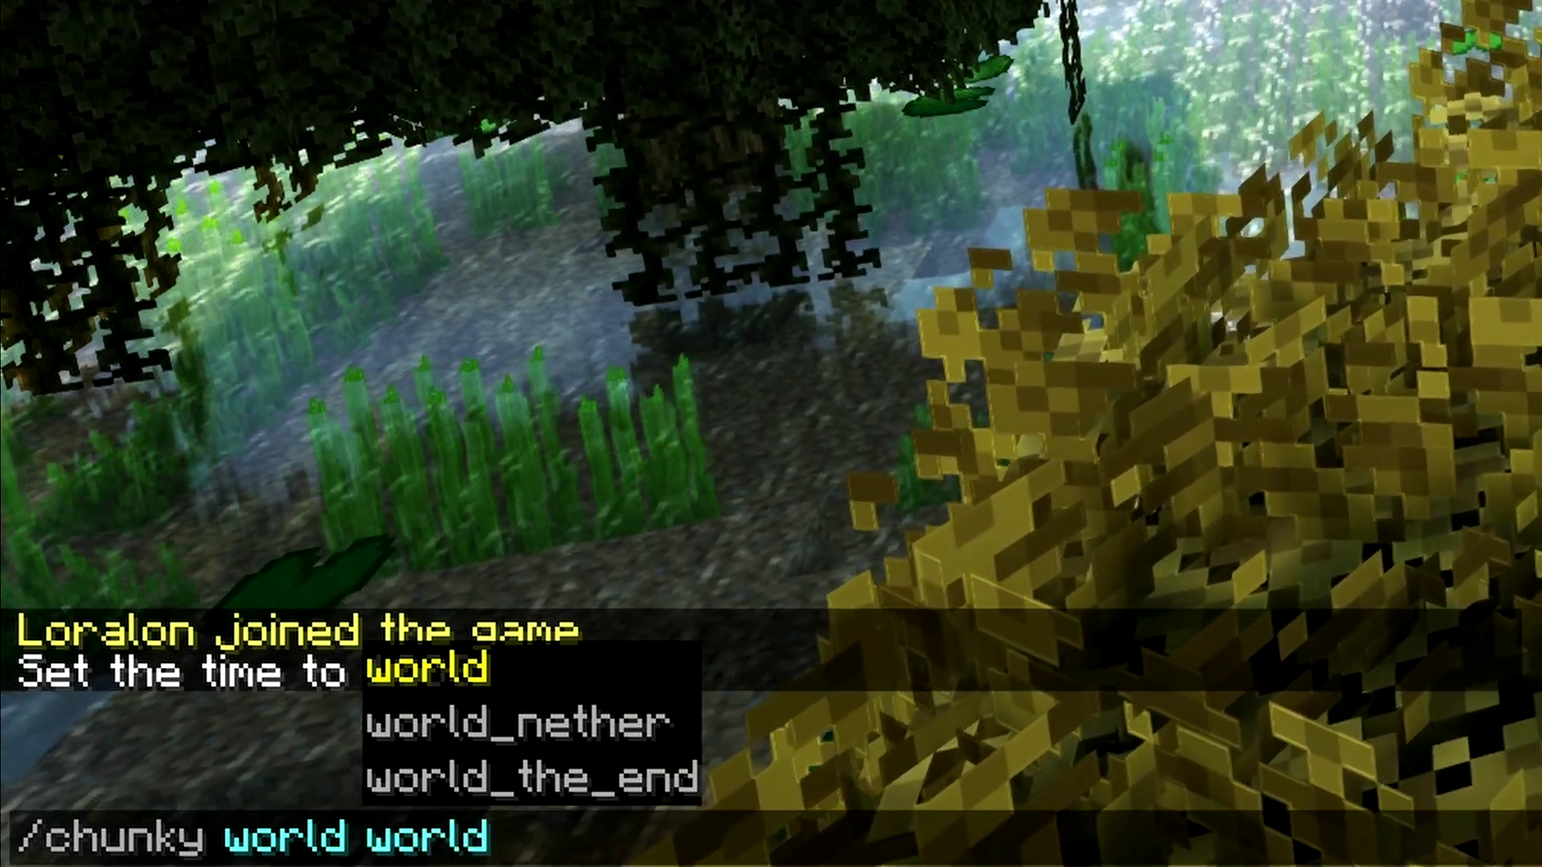
pyautogui.press('Return')
pyautogui.press('t')
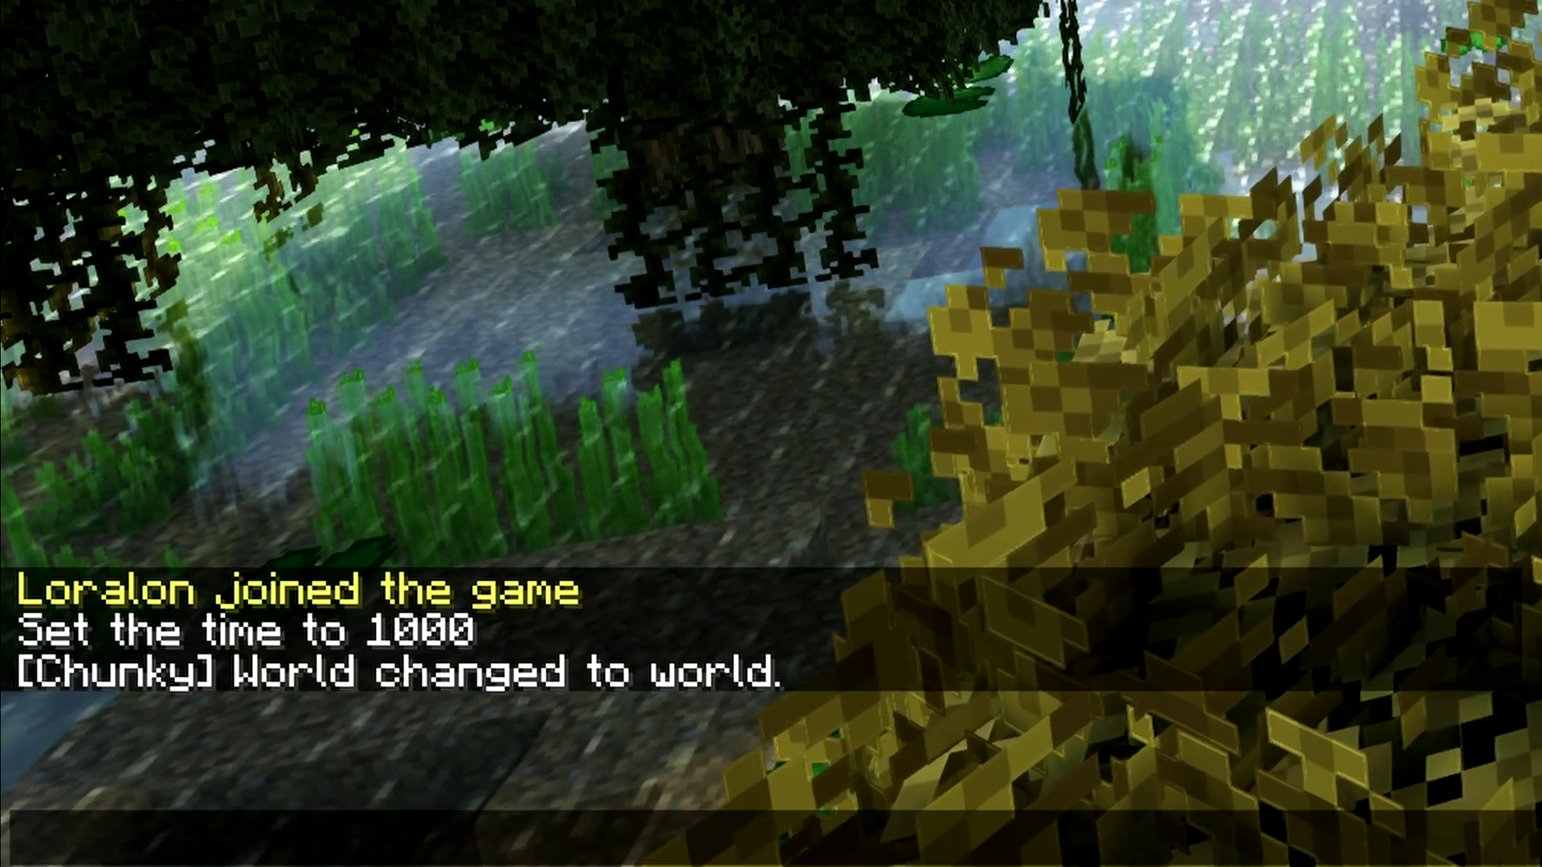
pyautogui.write('/c')
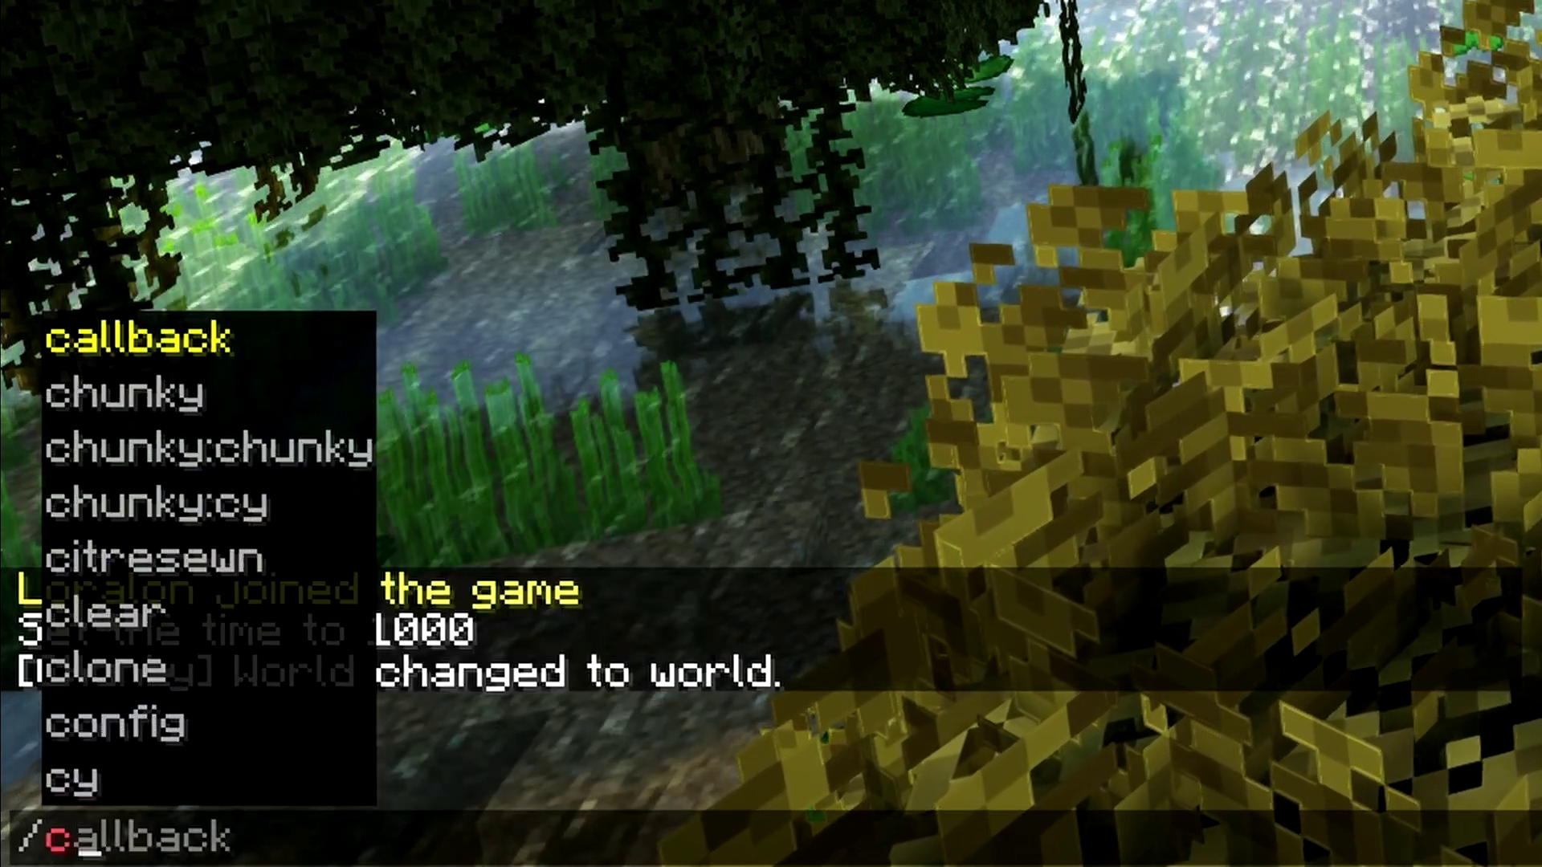
pyautogui.write('hunky center 0 0')
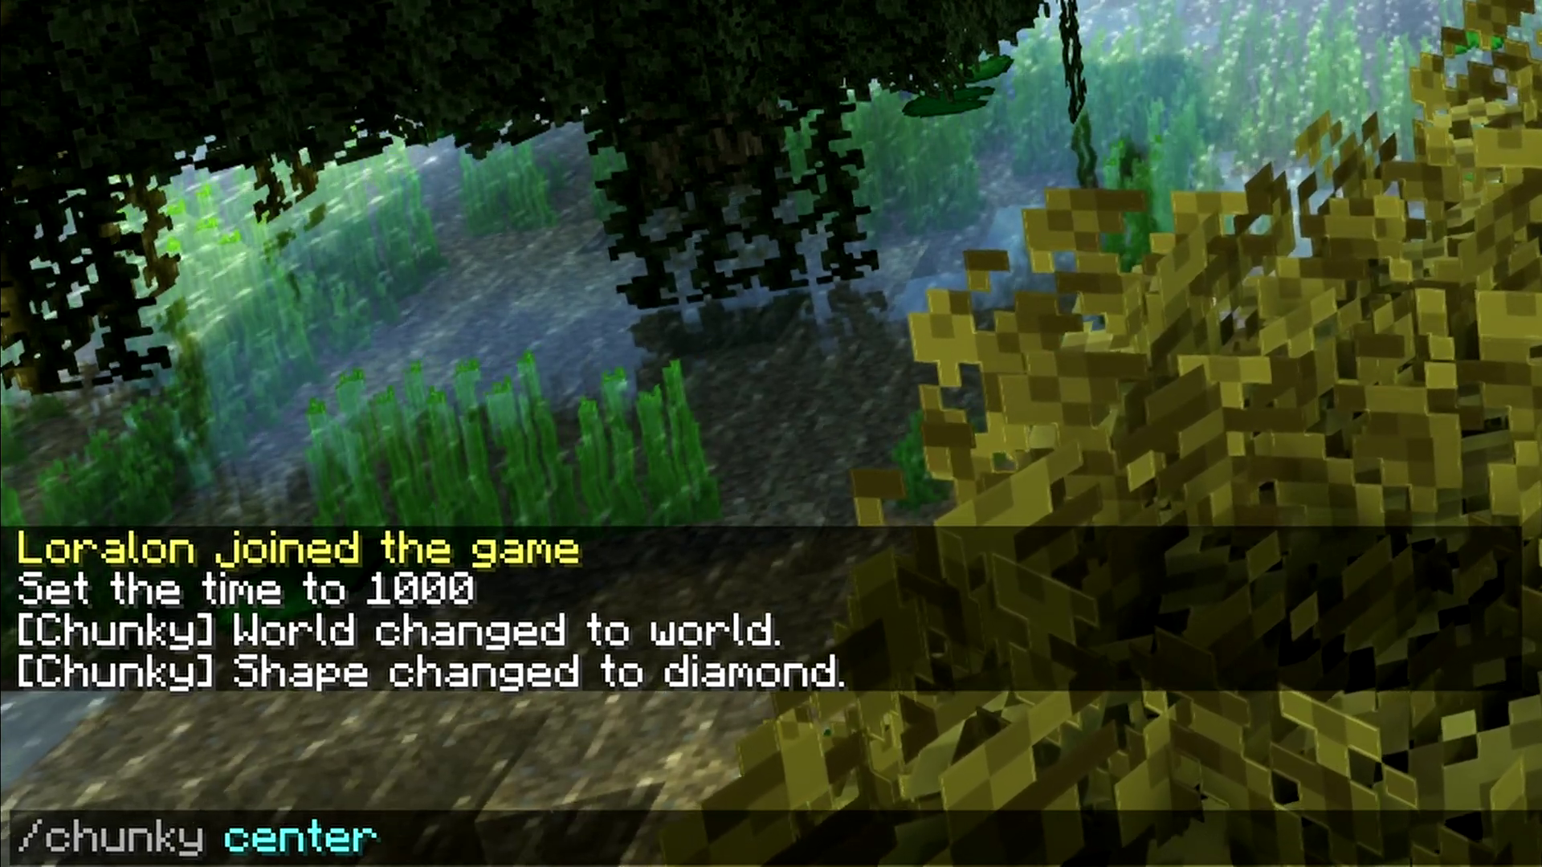
pyautogui.press('Return')
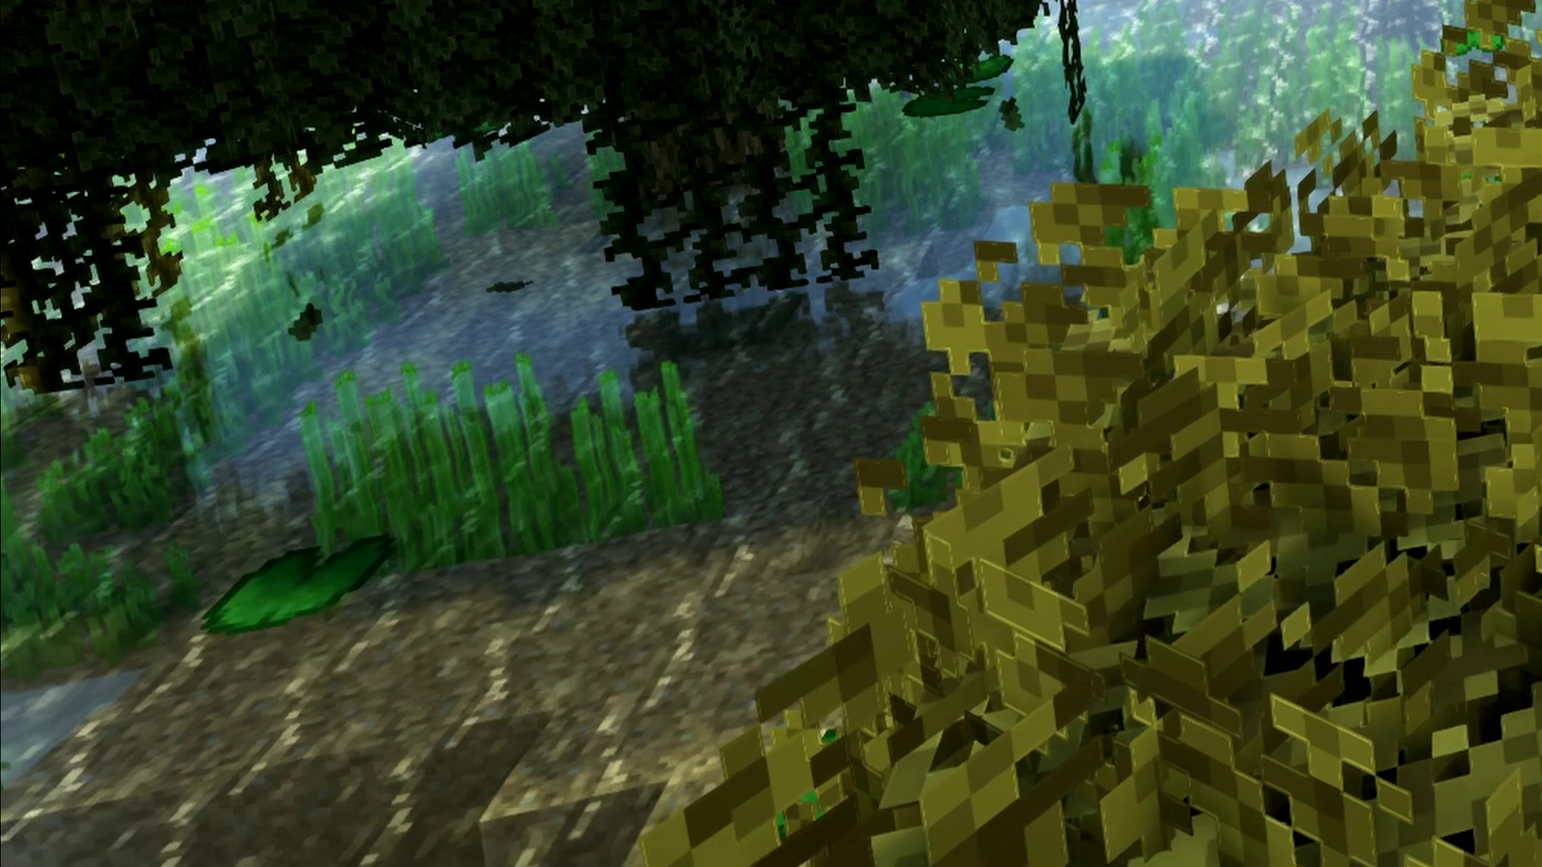
# Set Chunky's radius to 1000 and start pre-generation with /chunky start
pyautogui.press('/')
pyautogui.write('ch')
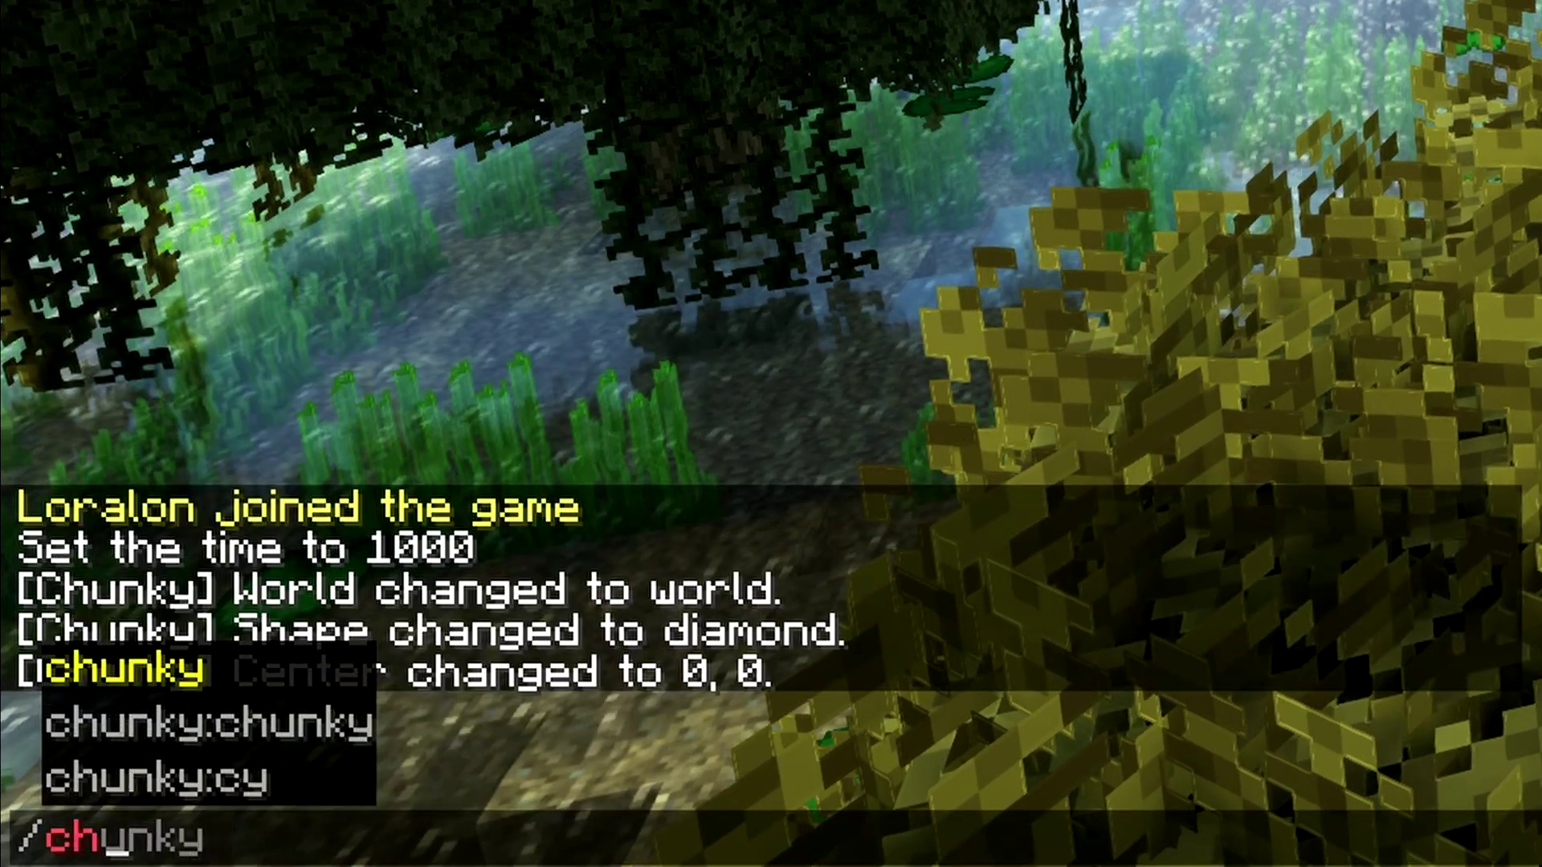
pyautogui.write('unky radius ')
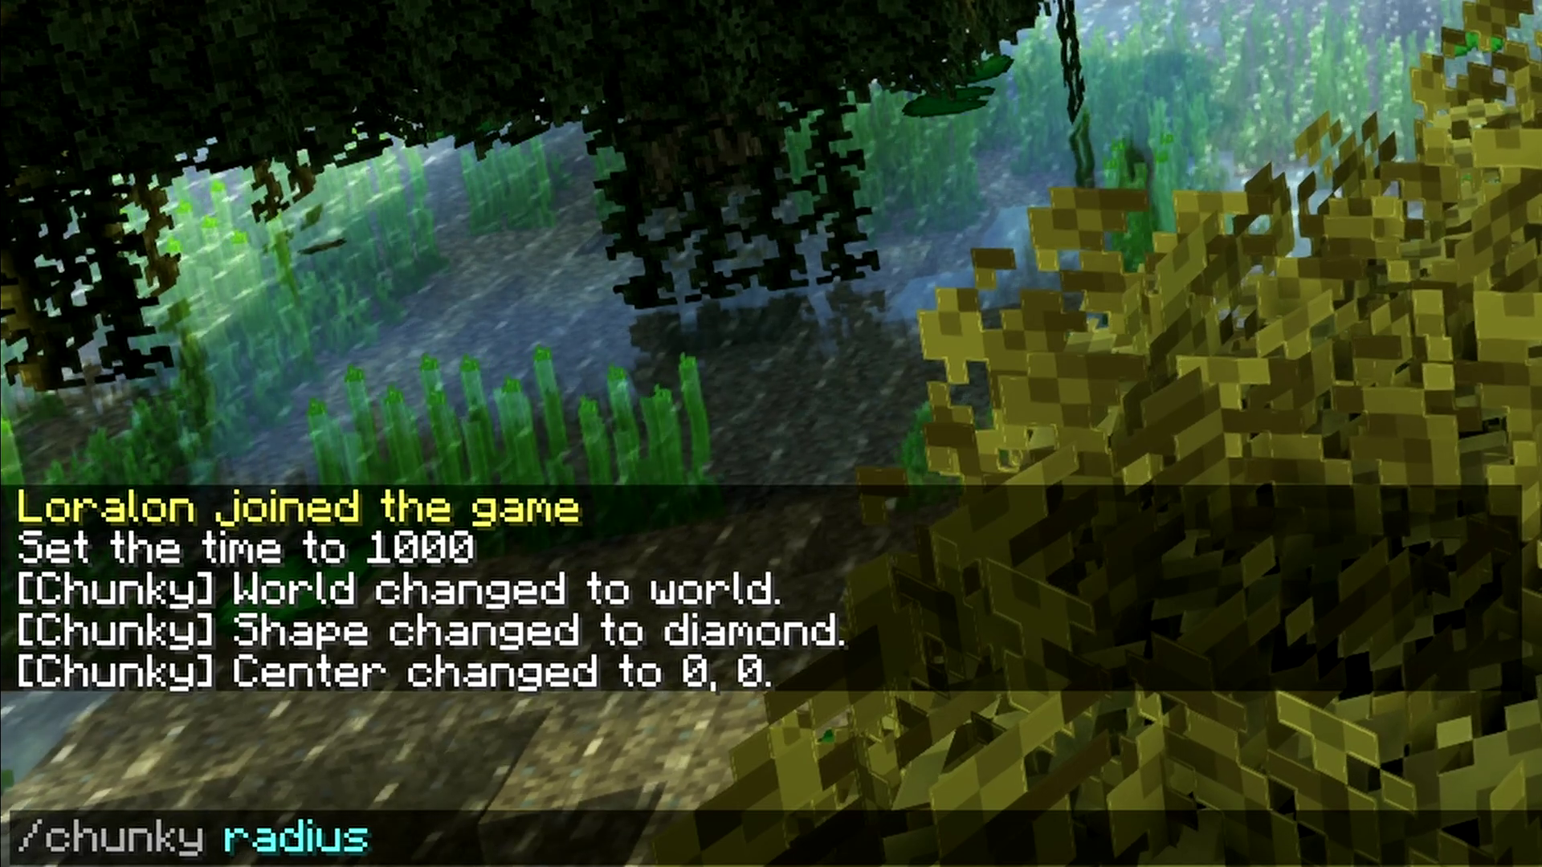
pyautogui.write('1000')
pyautogui.press('Return')
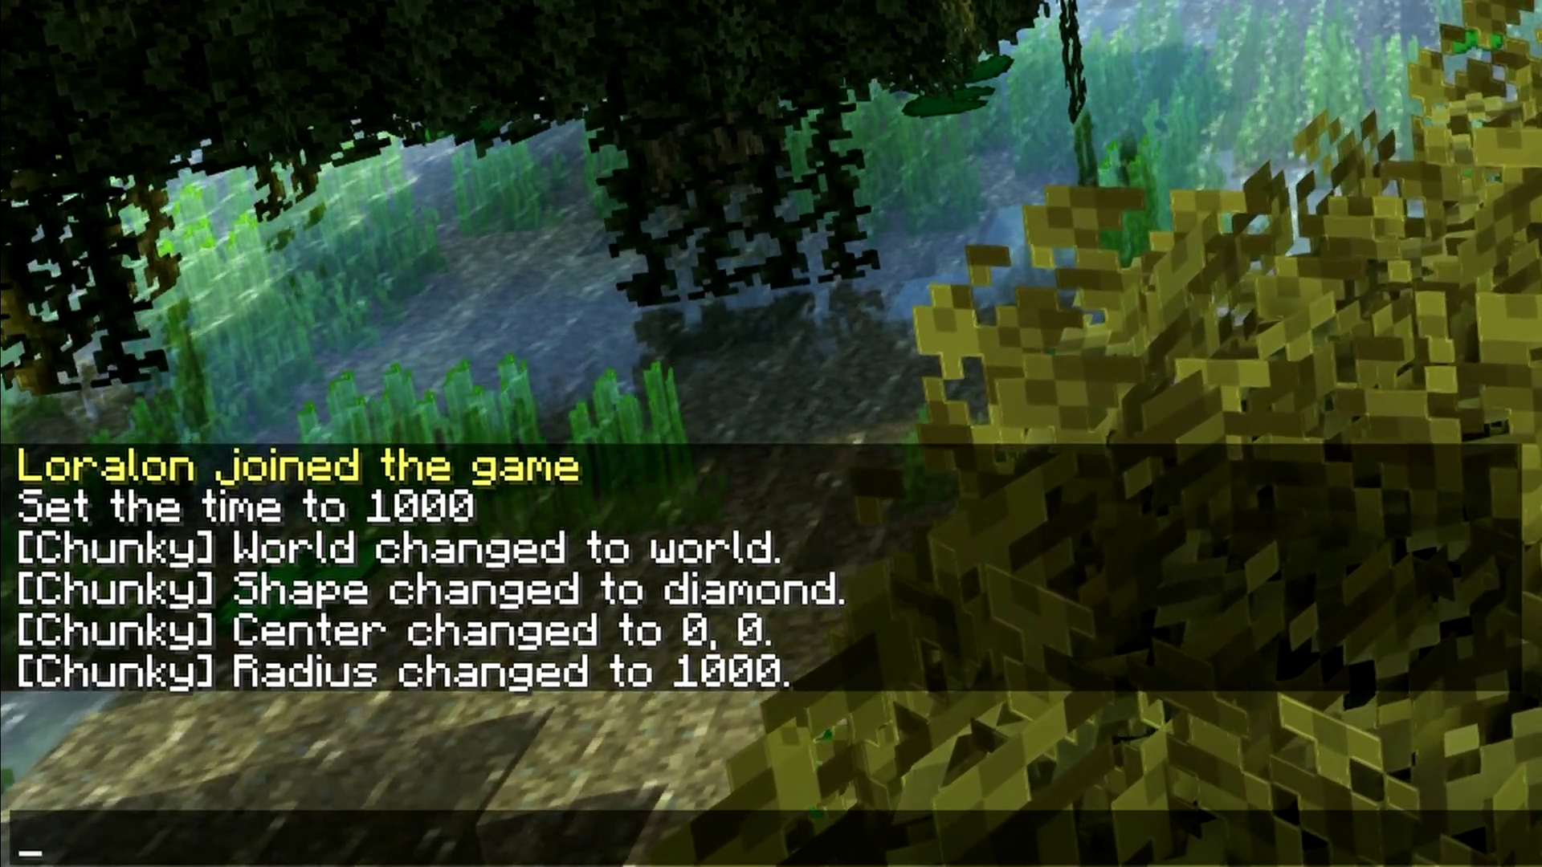
pyautogui.write('/chunky start')
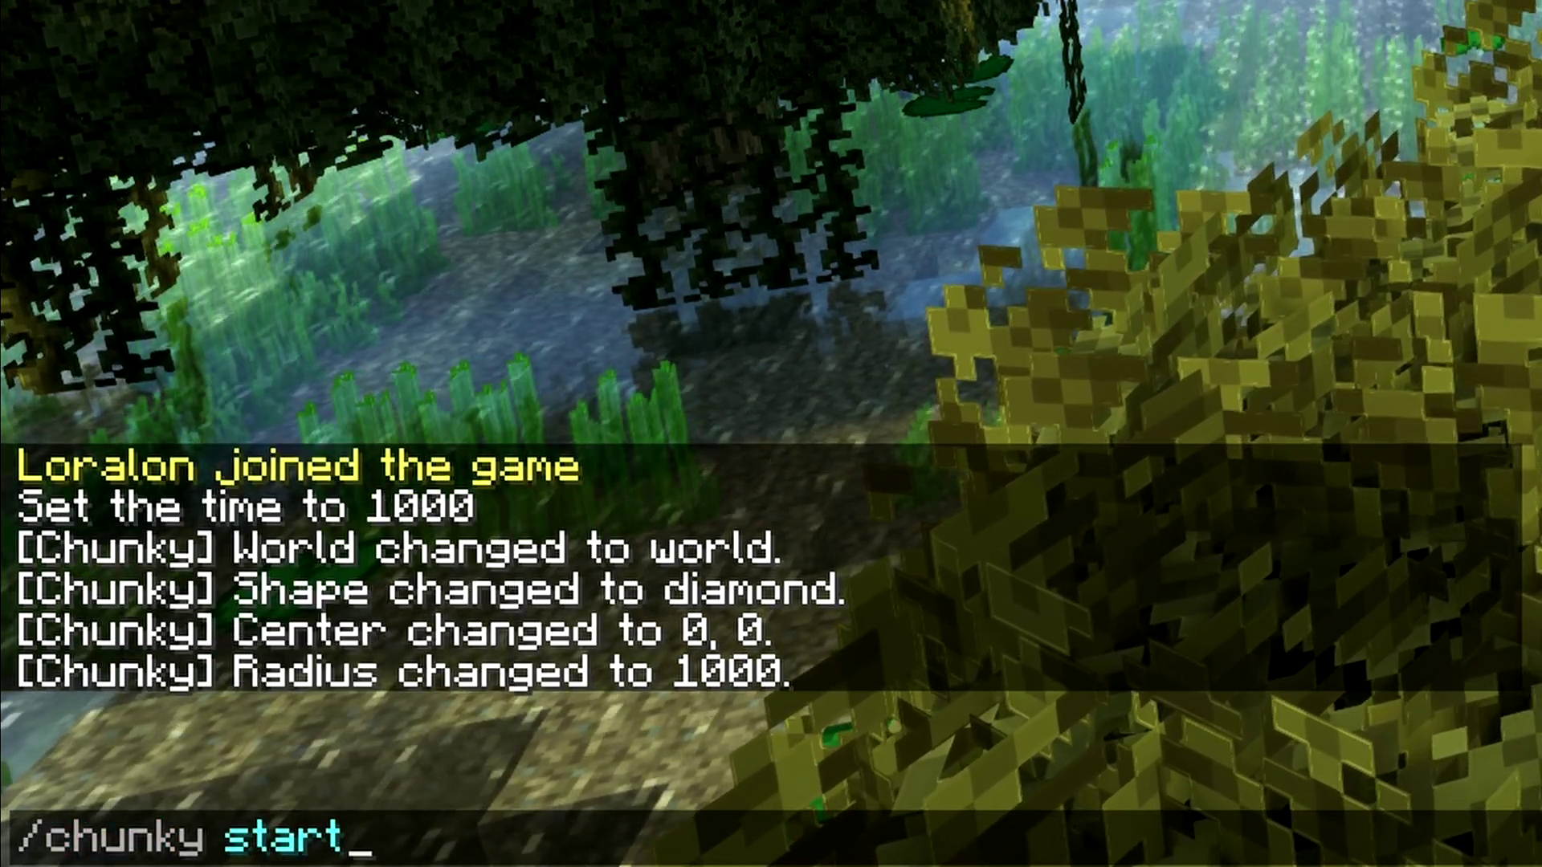
pyautogui.press('Return')
pyautogui.press('t')
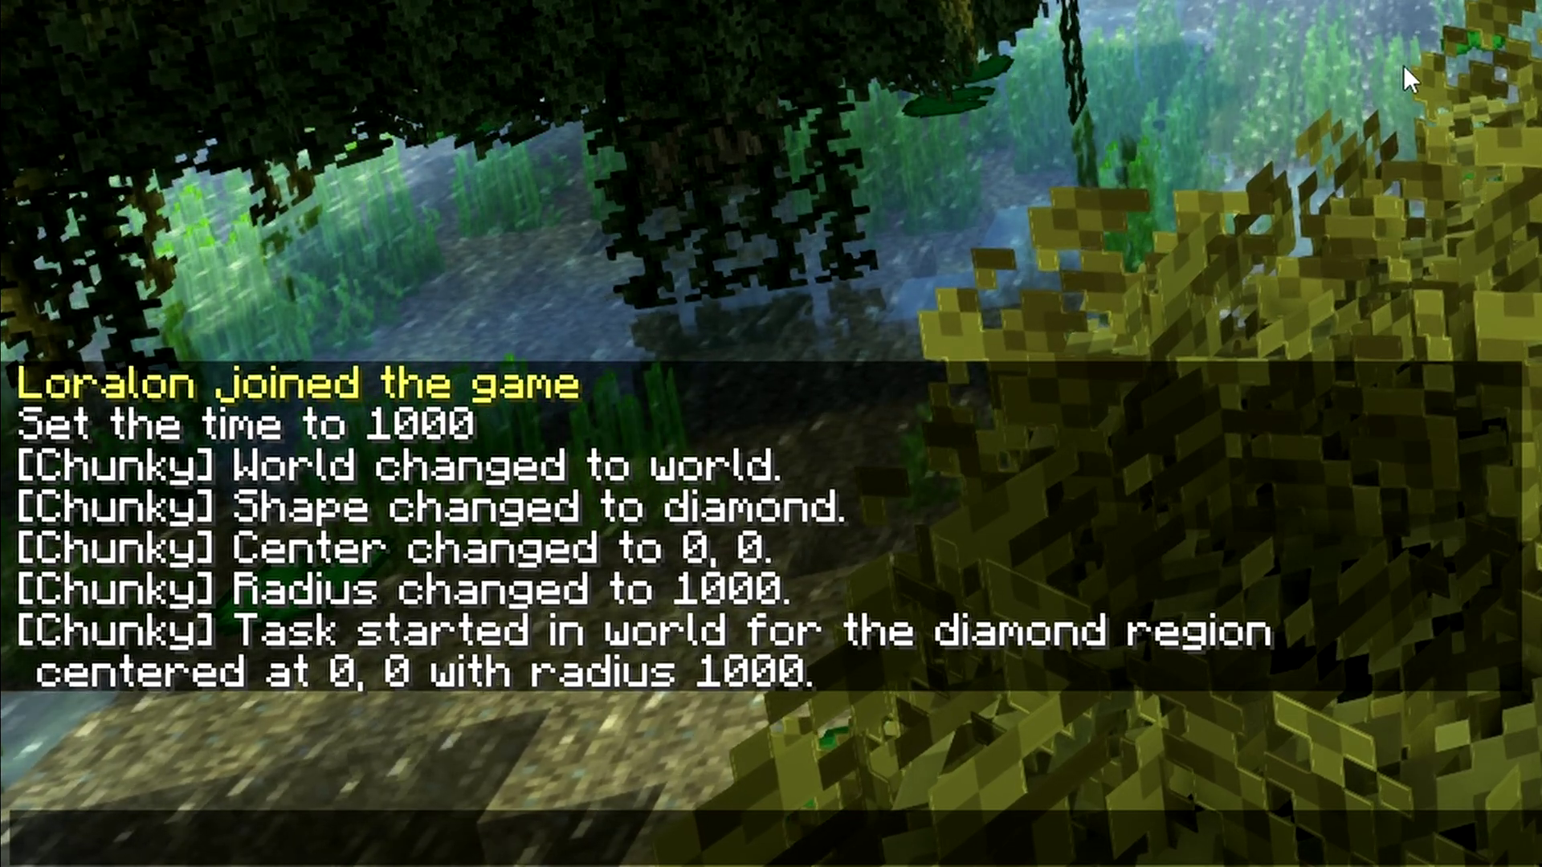
# Request the pre-generation status with /chunky progress
pyautogui.write('/ch')
pyautogui.press('Tab')
pyautogui.write('p')
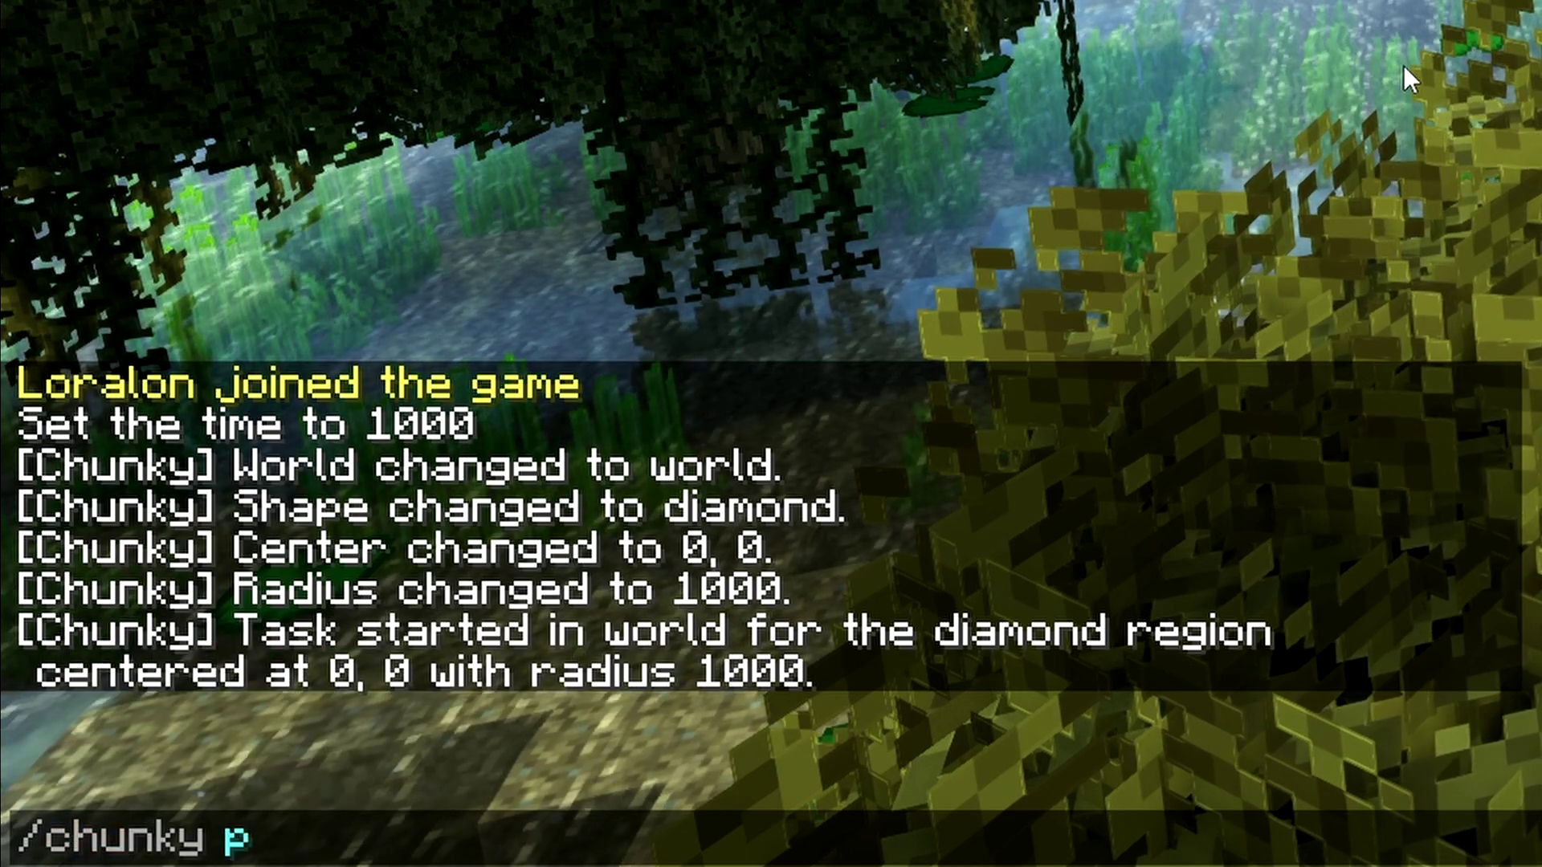
pyautogui.write('rog')
pyautogui.press('Tab')
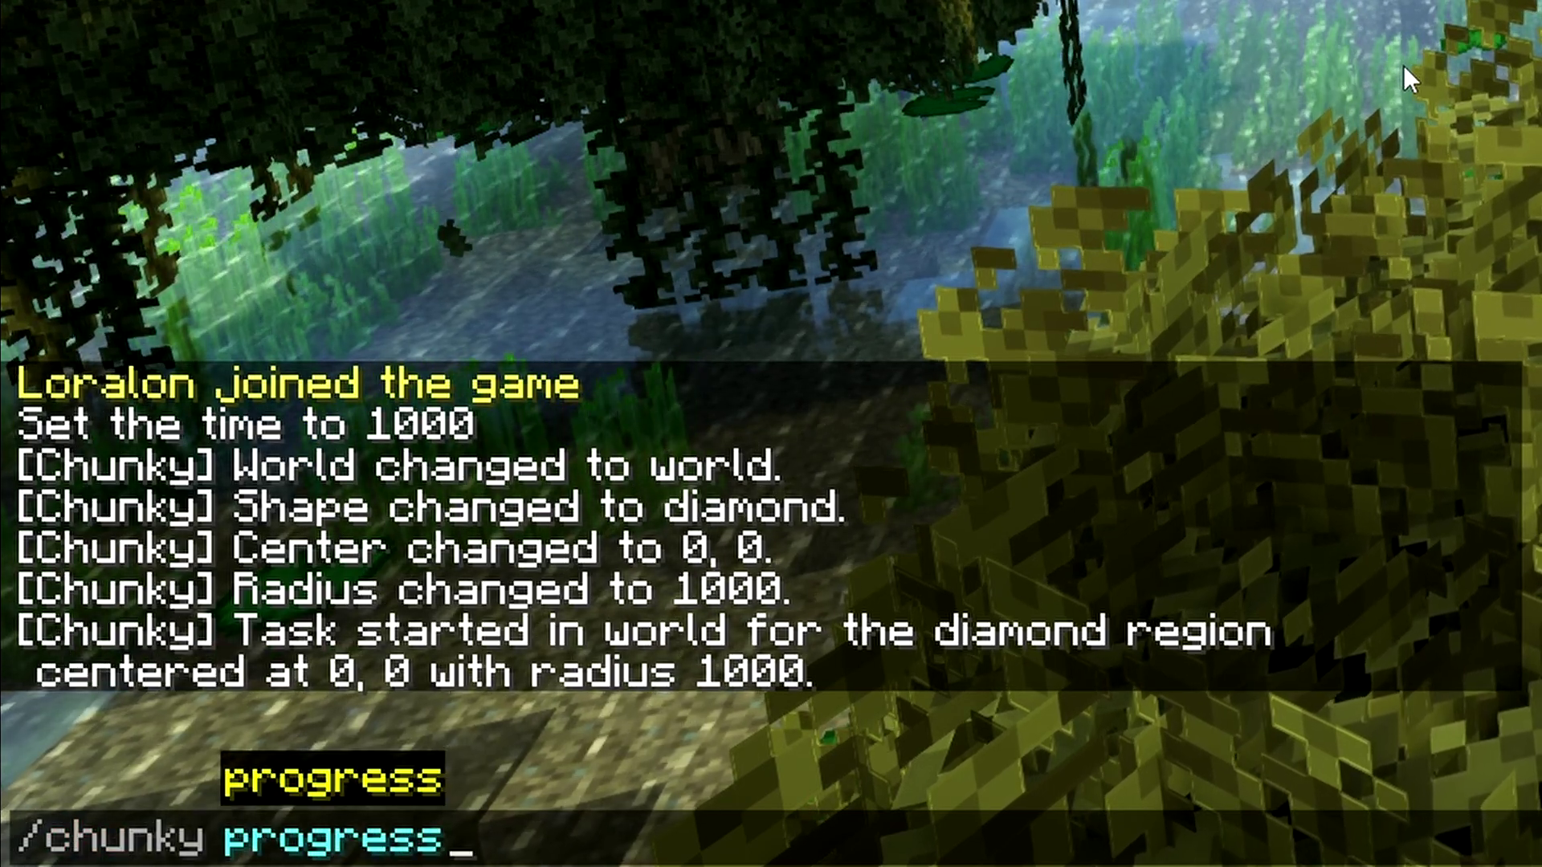
pyautogui.press('Return')
pyautogui.press('t')
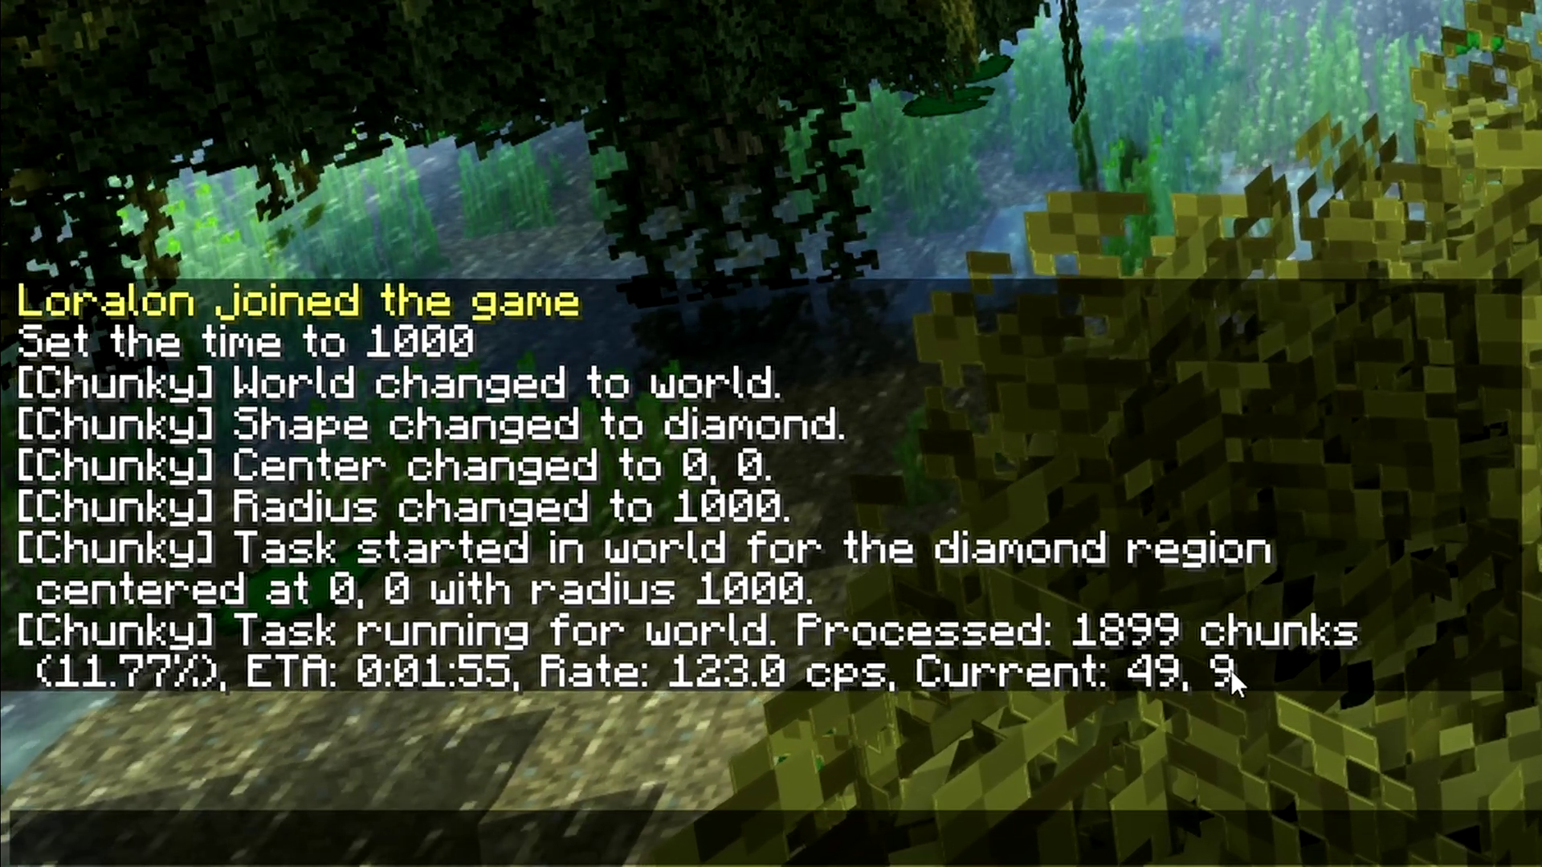
# Resend /chunky progress, showing 4458 chunks processed (27.64%), then close chat
pyautogui.press('Up')
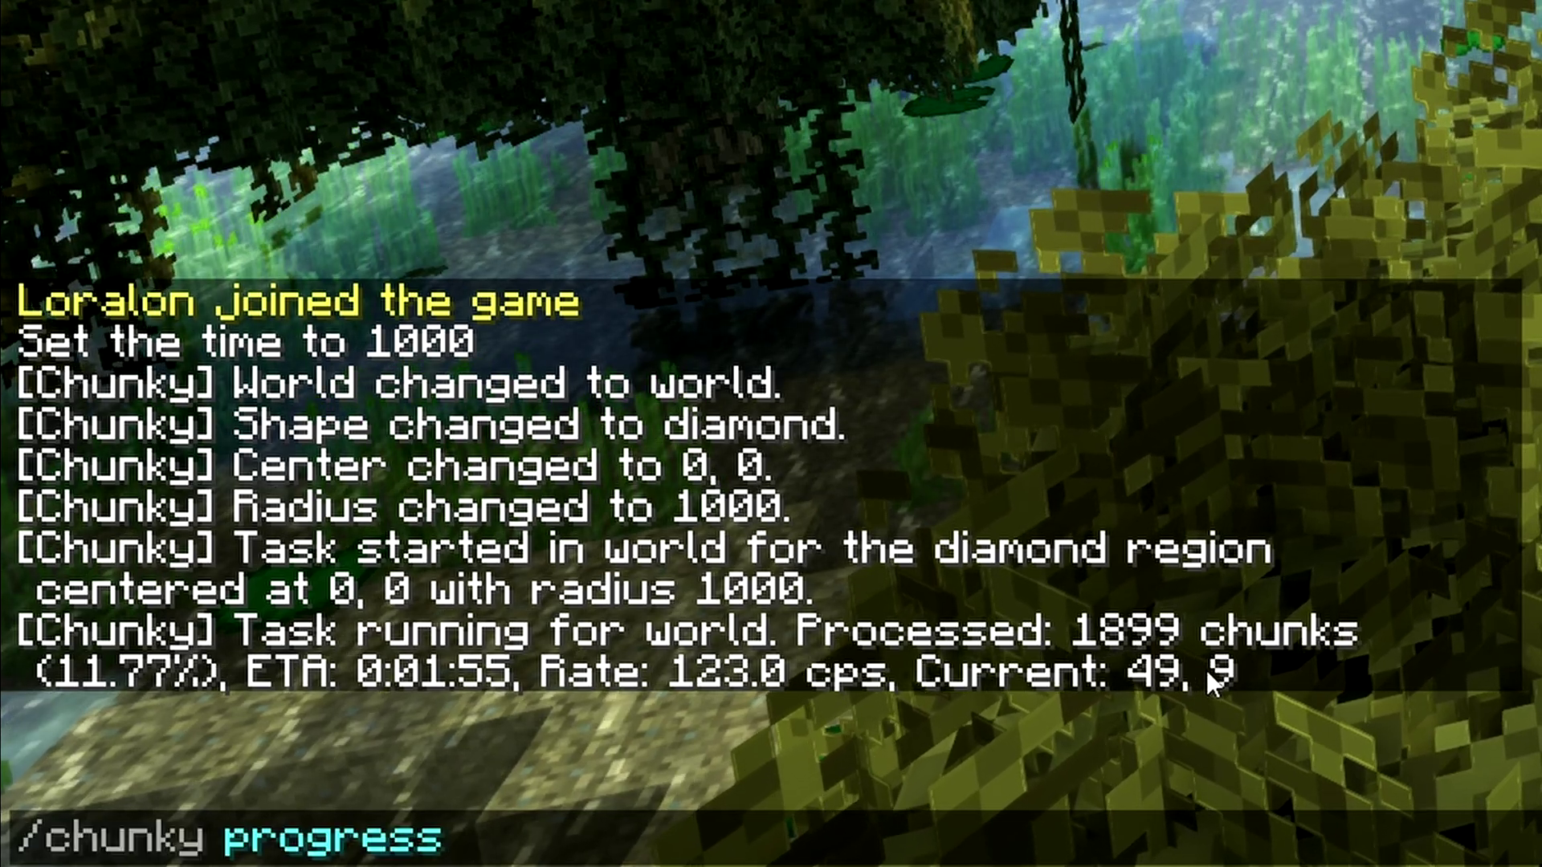
pyautogui.press('Escape')
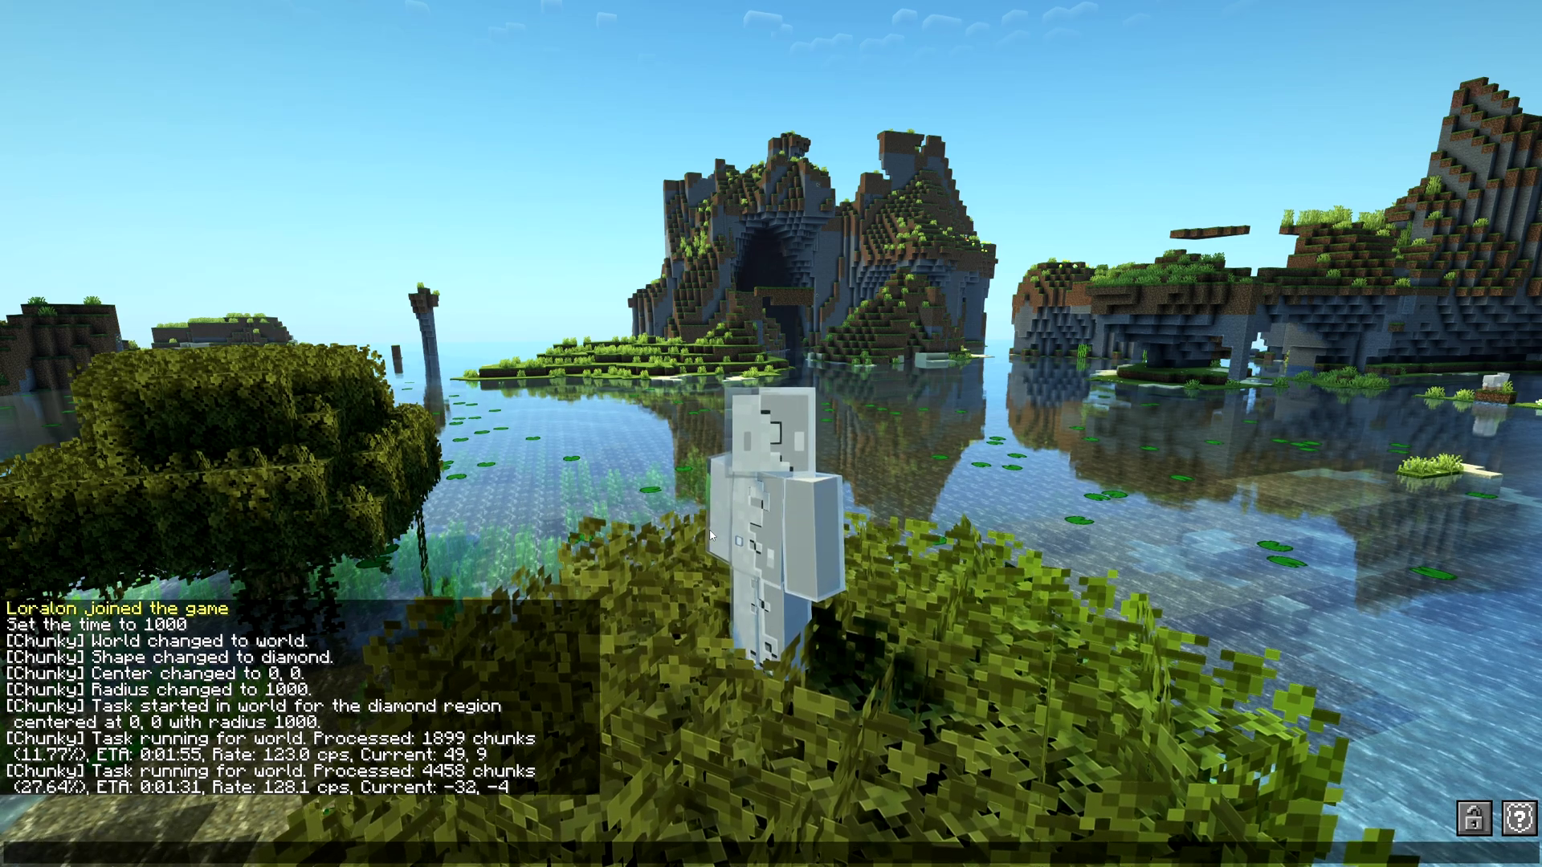
# Cancel the running pre-generation with /chunky cancel followed by /chunky confirm
pyautogui.write('/chunky can')
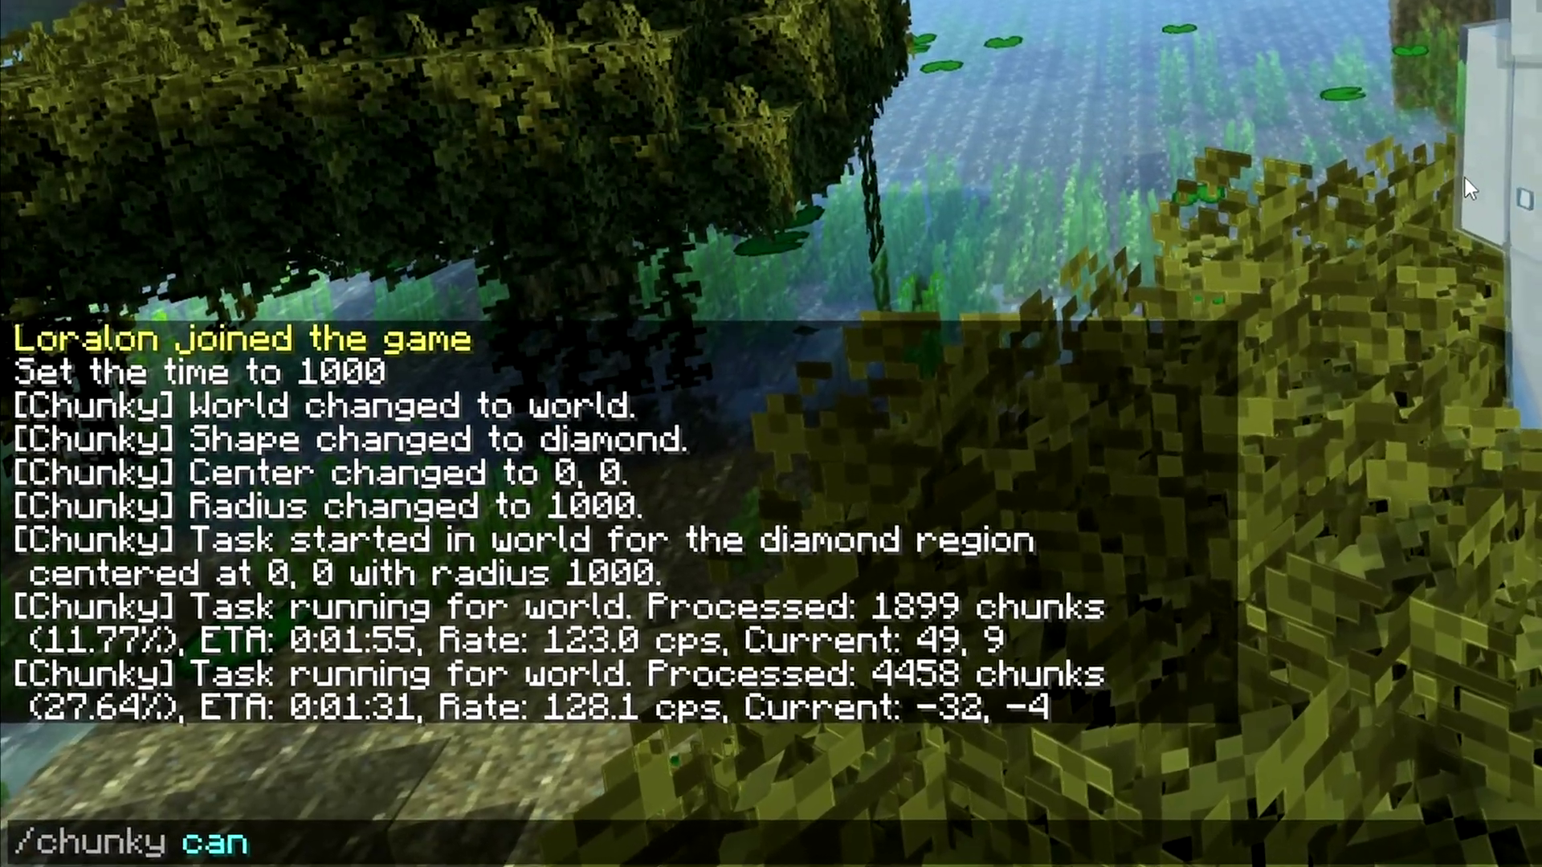
pyautogui.write('cel')
pyautogui.press('Return')
pyautogui.press('t')
pyautogui.press('Up')
pyautogui.press('BackSpace')
pyautogui.press('BackSpace')
pyautogui.press('BackSpace')
pyautogui.press('BackSpace')
pyautogui.press('BackSpace')
pyautogui.press('BackSpace')
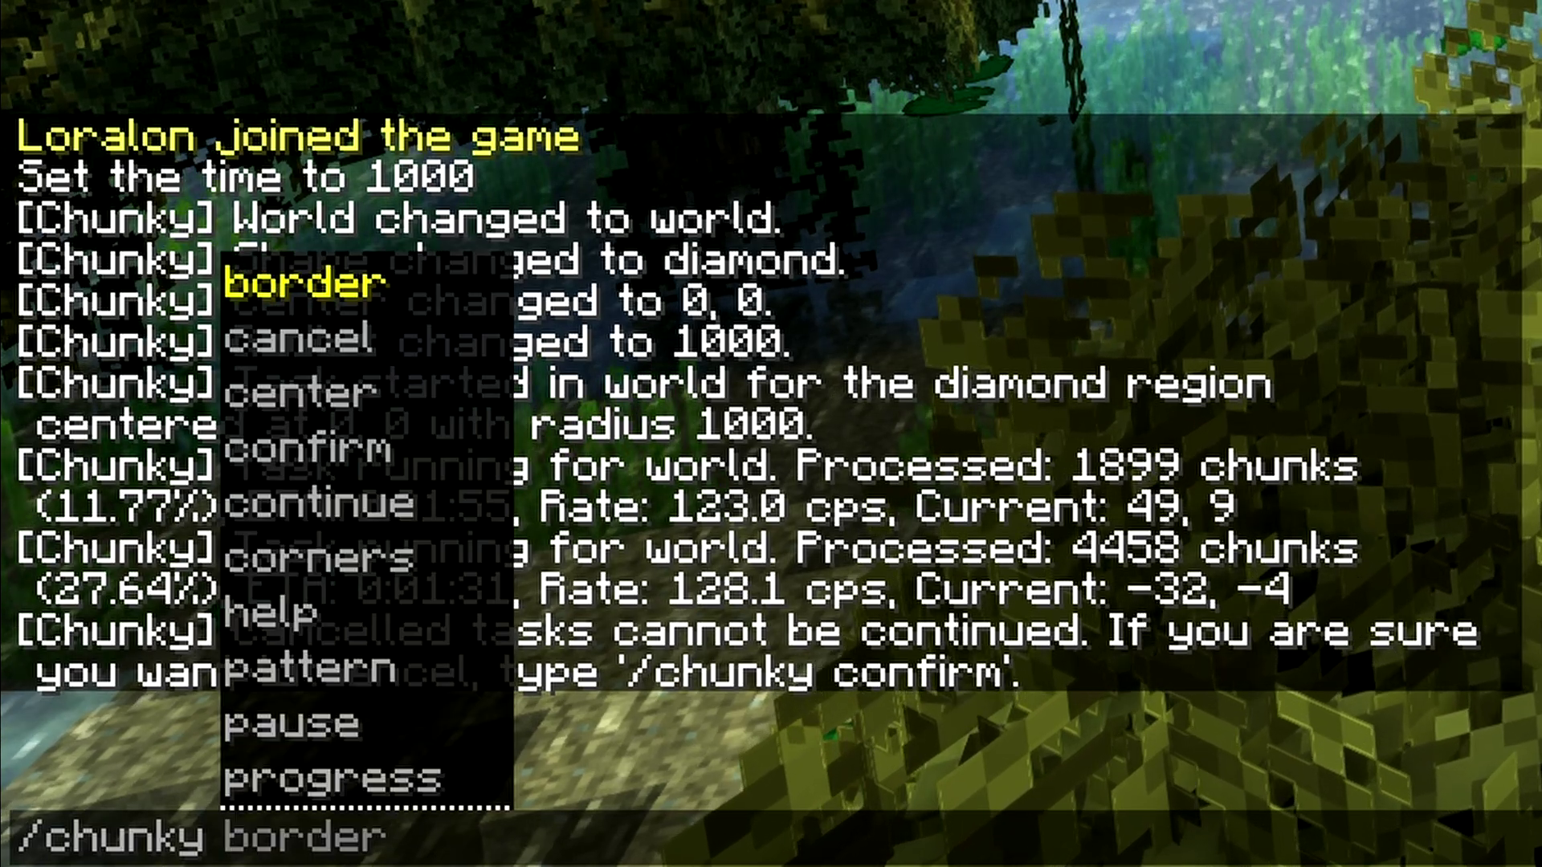
pyautogui.write('confirm')
pyautogui.press('Return')
pyautogui.press('t')
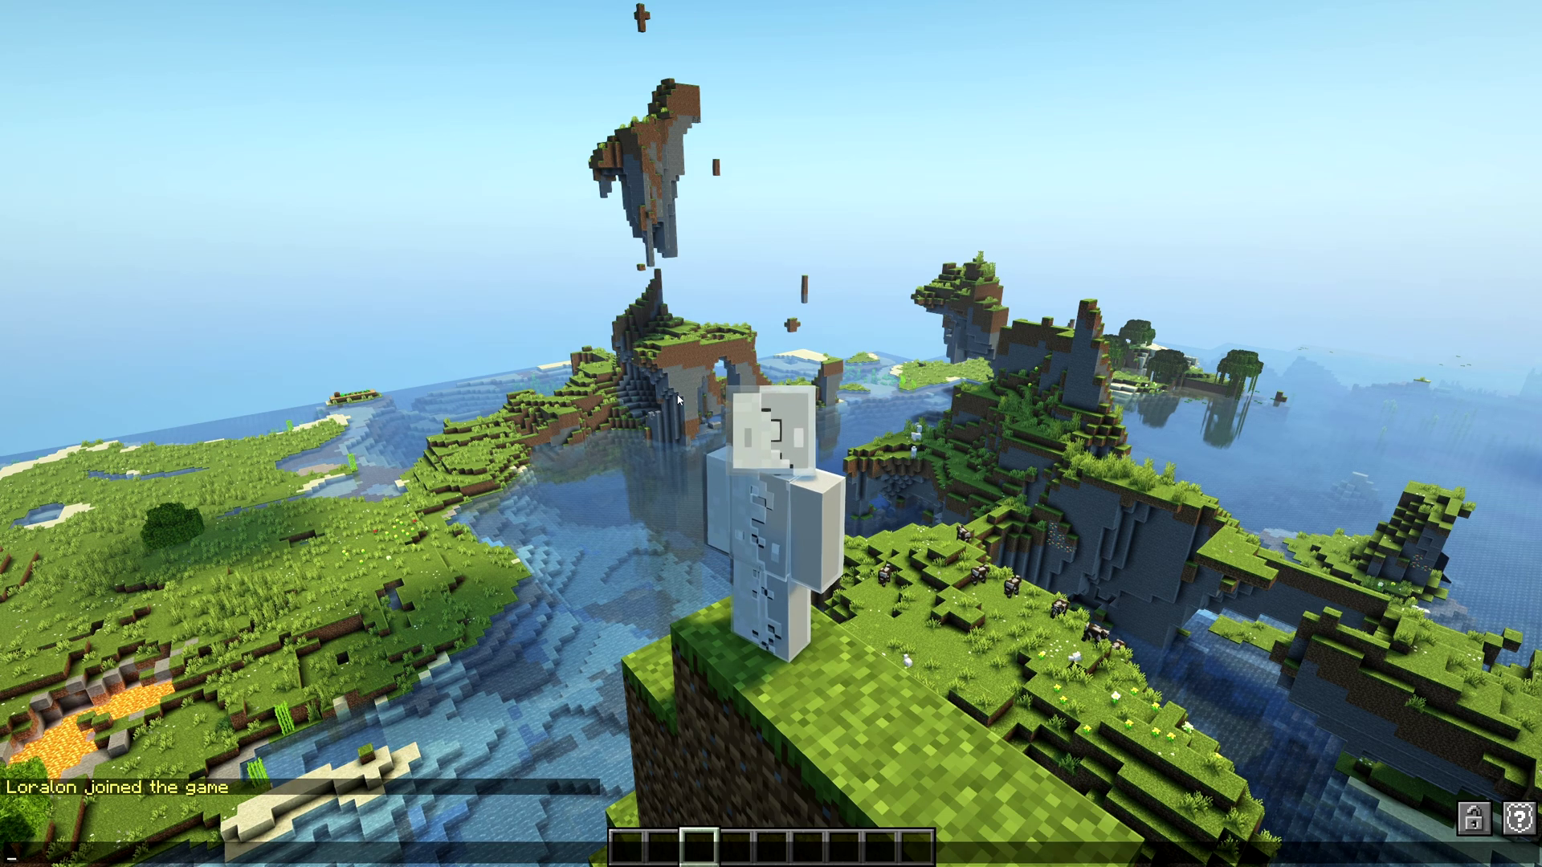
# Type '/chunky trim world square 0 0 0 0 outside 0' in chat without submitting
pyautogui.write('/chunky trim')
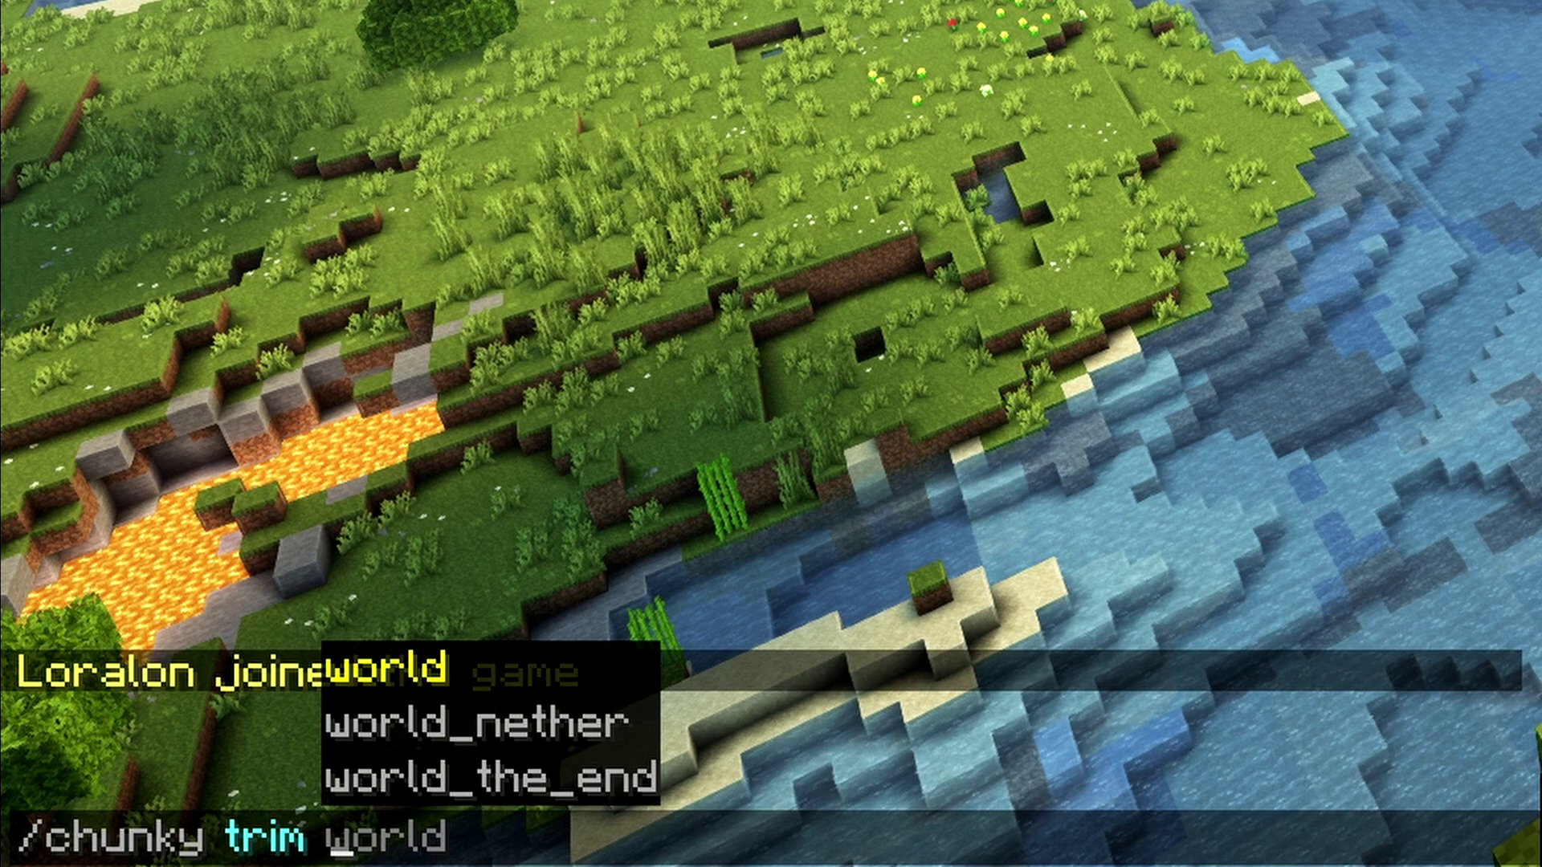
pyautogui.press('Tab')
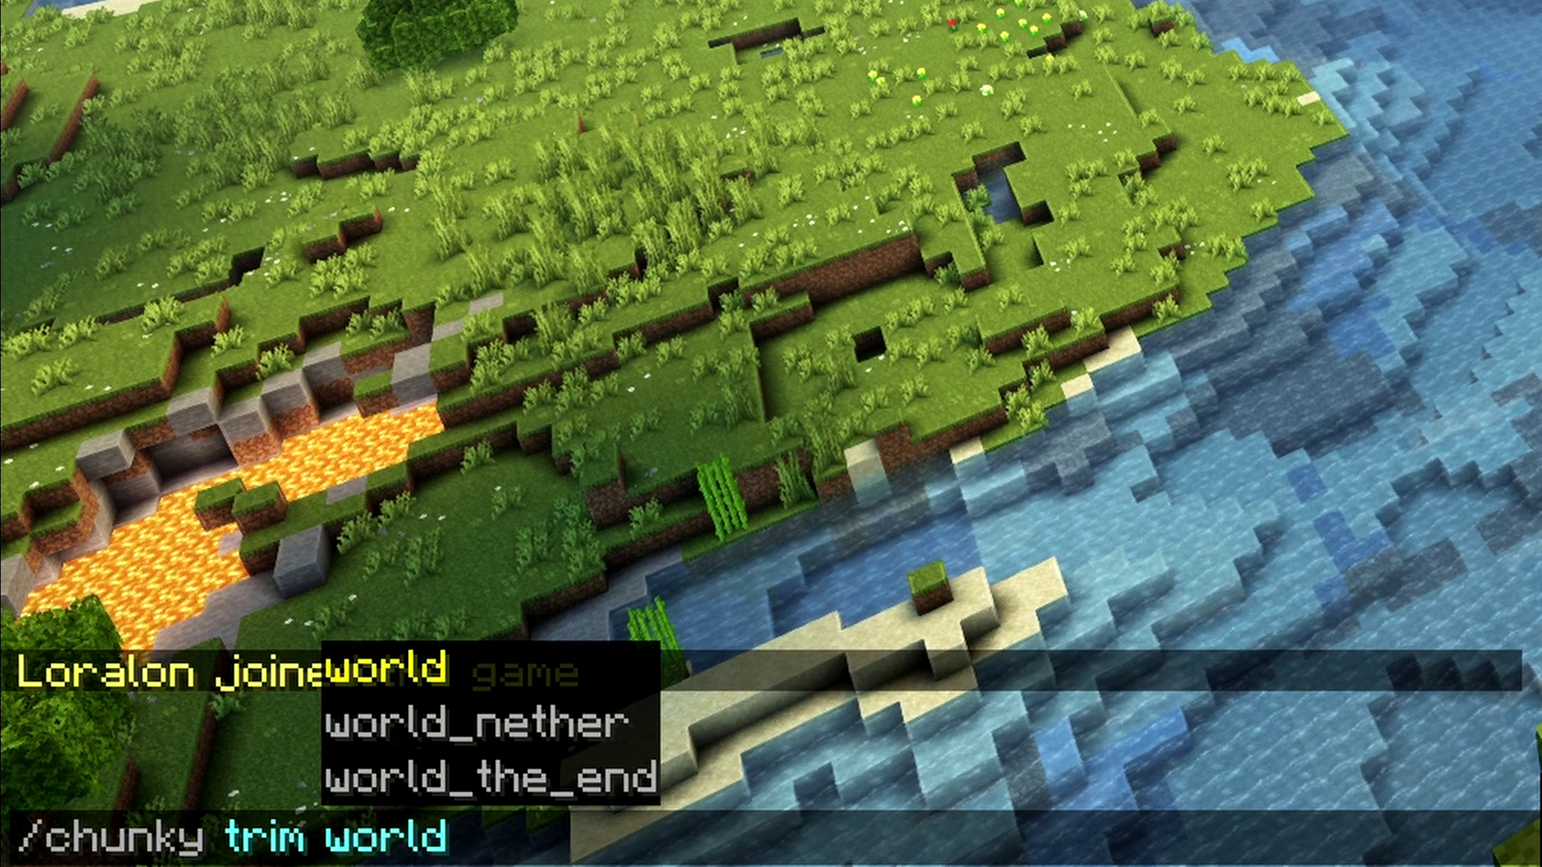
pyautogui.write('square')
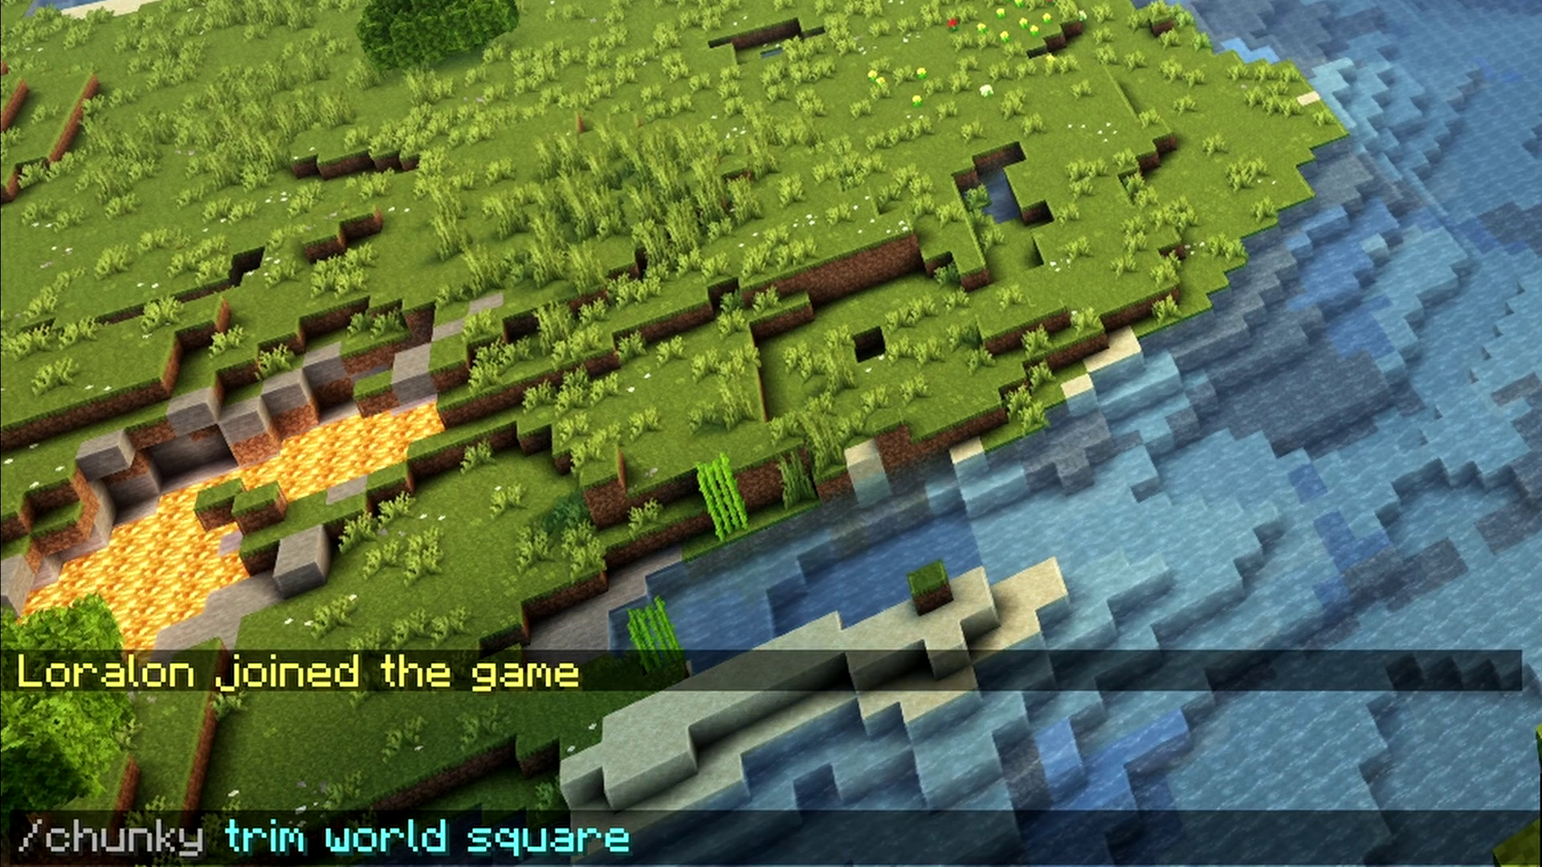
pyautogui.write('0 0')
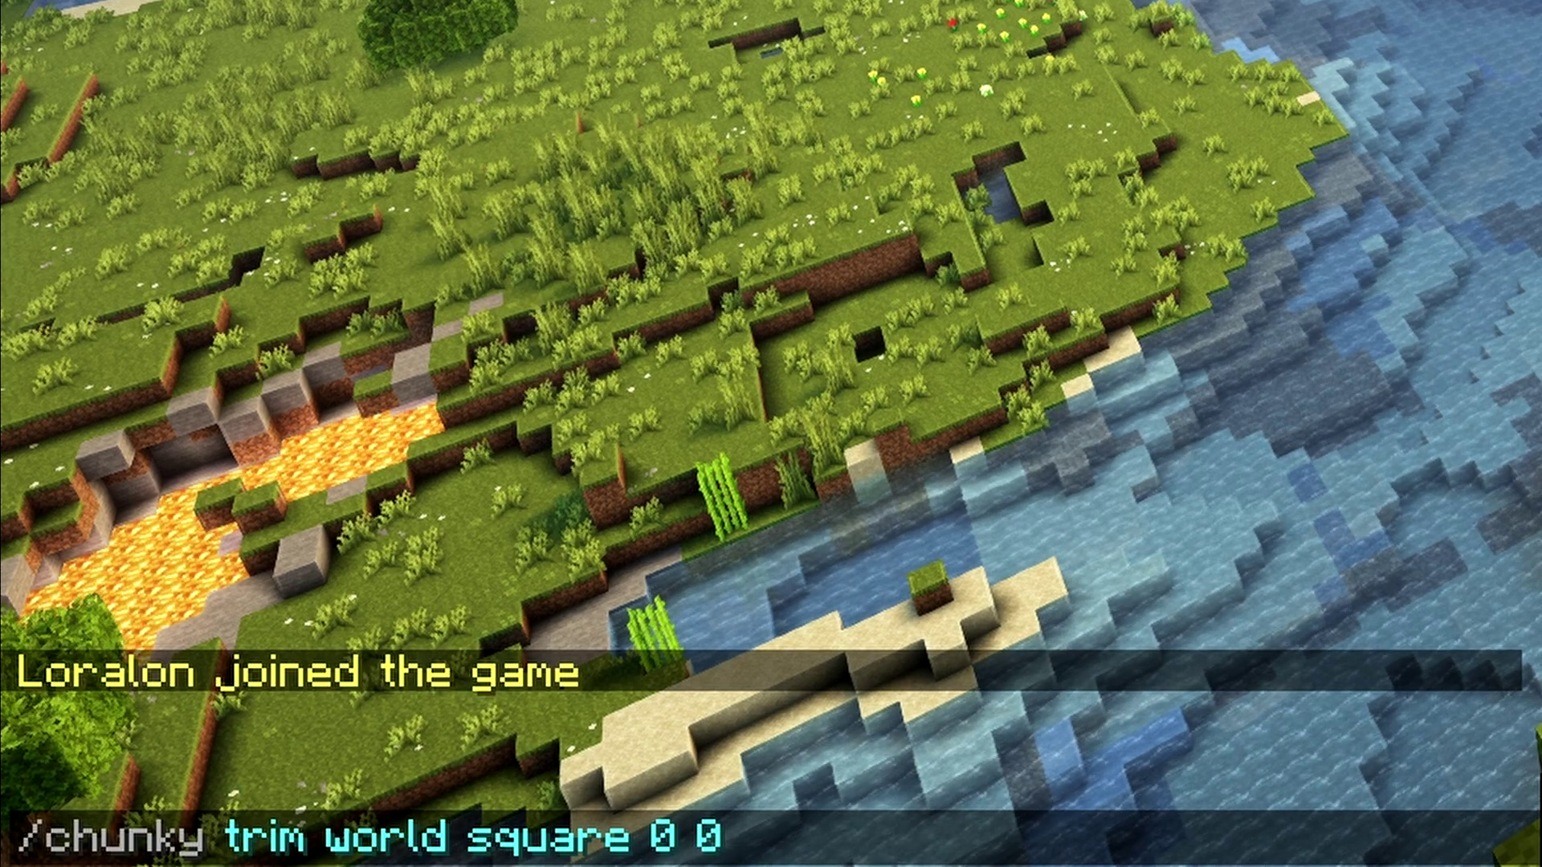
pyautogui.hotkey('shift', 'Left')
pyautogui.hotkey('shift', 'Left')
pyautogui.hotkey('shift', 'Left')
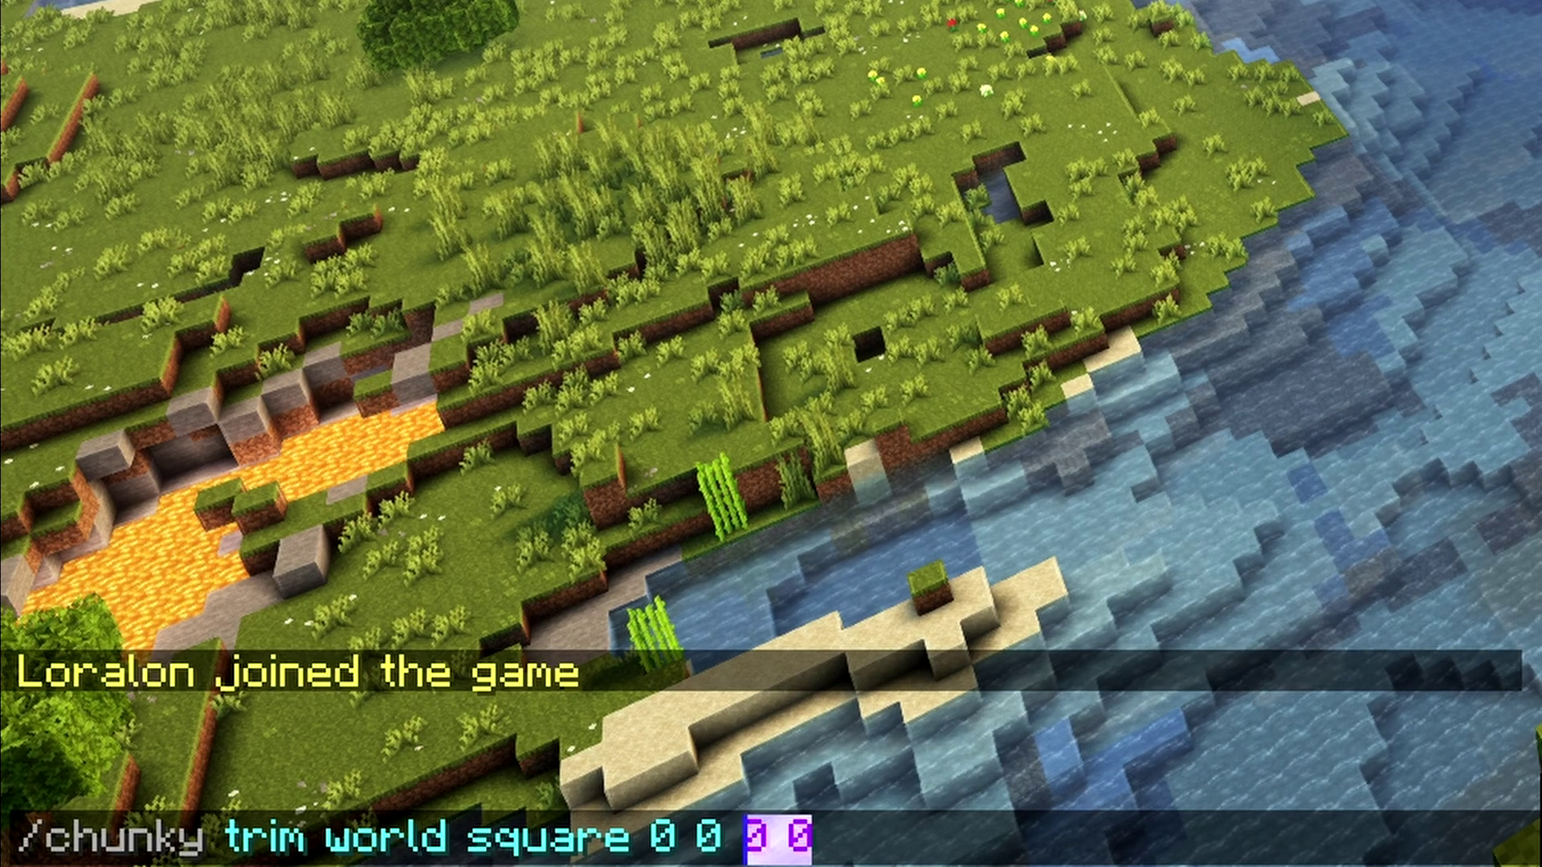
pyautogui.hotkey('shift', 'Right')
pyautogui.hotkey('shift', 'Right')
pyautogui.hotkey('shift', 'Right')
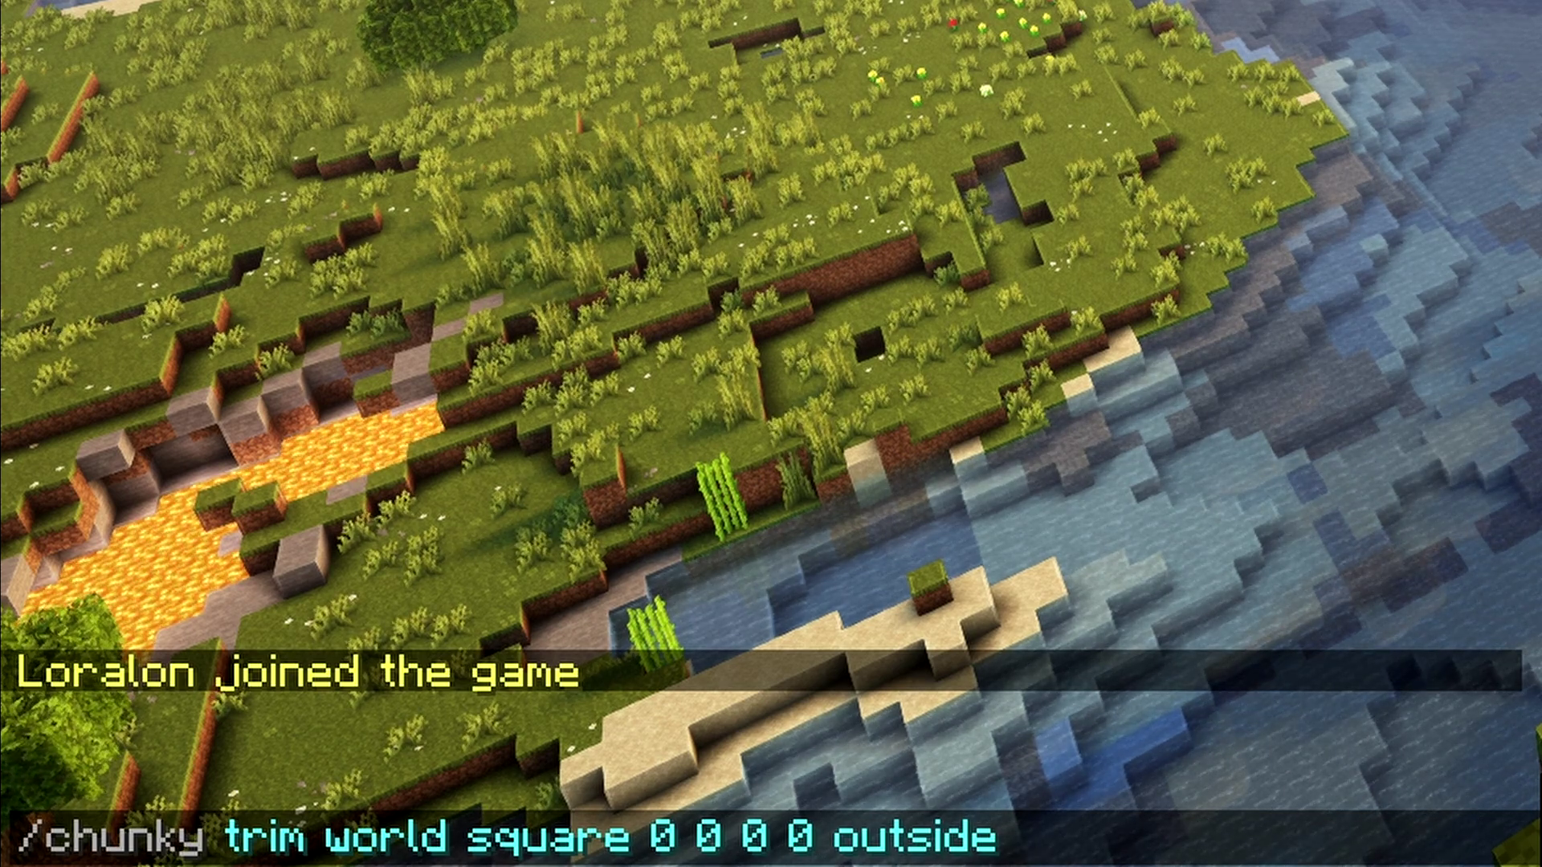
pyautogui.write('0')
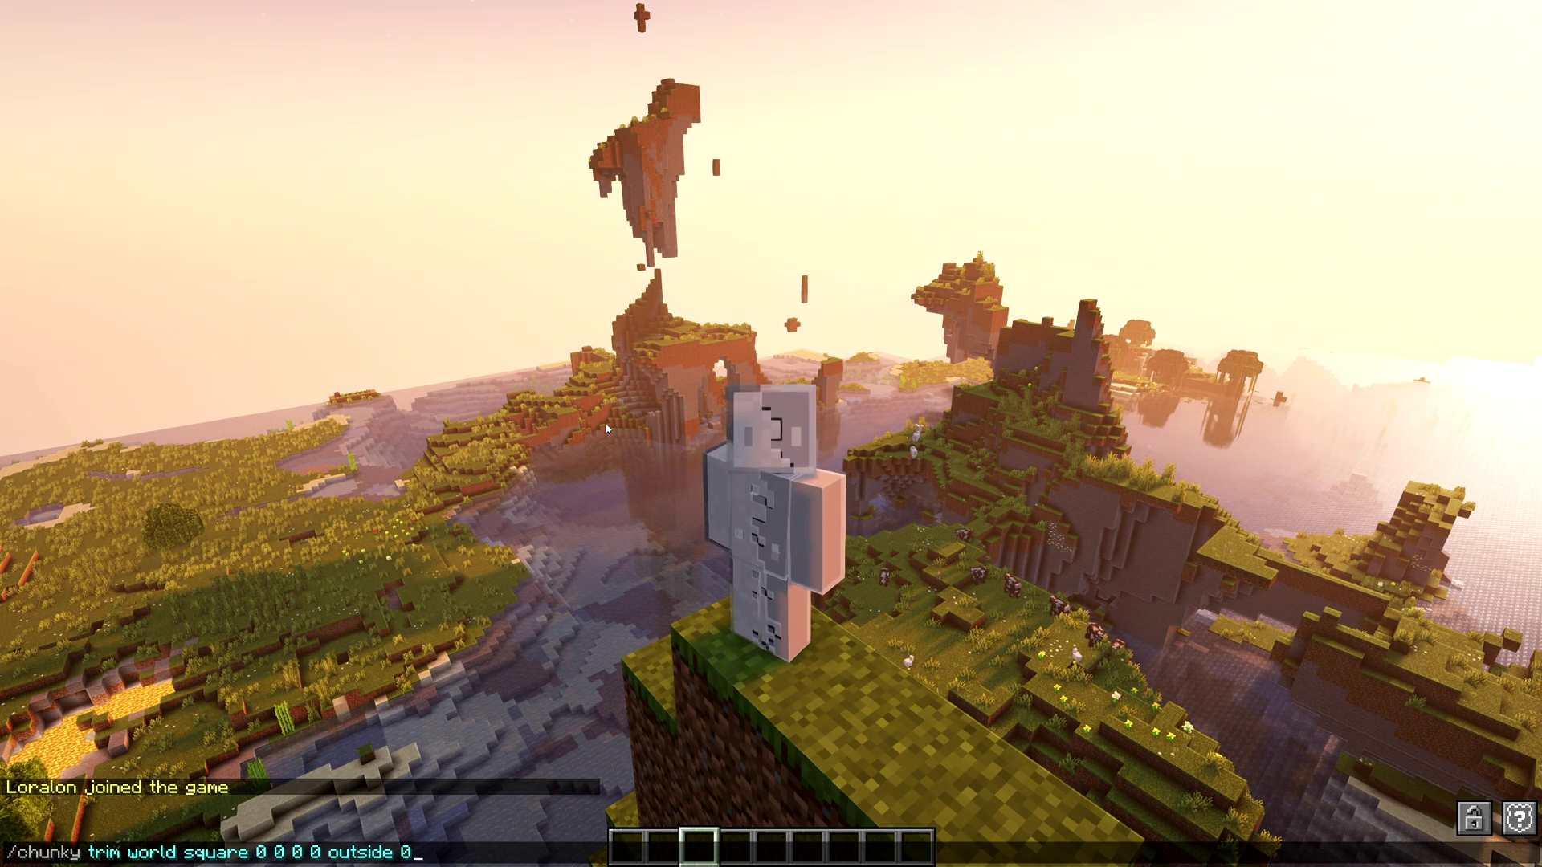
# Run the trim and confirm with /chunky confirm, deleting 857 chunks outside the square
pyautogui.hotkey('shift', 'Left')
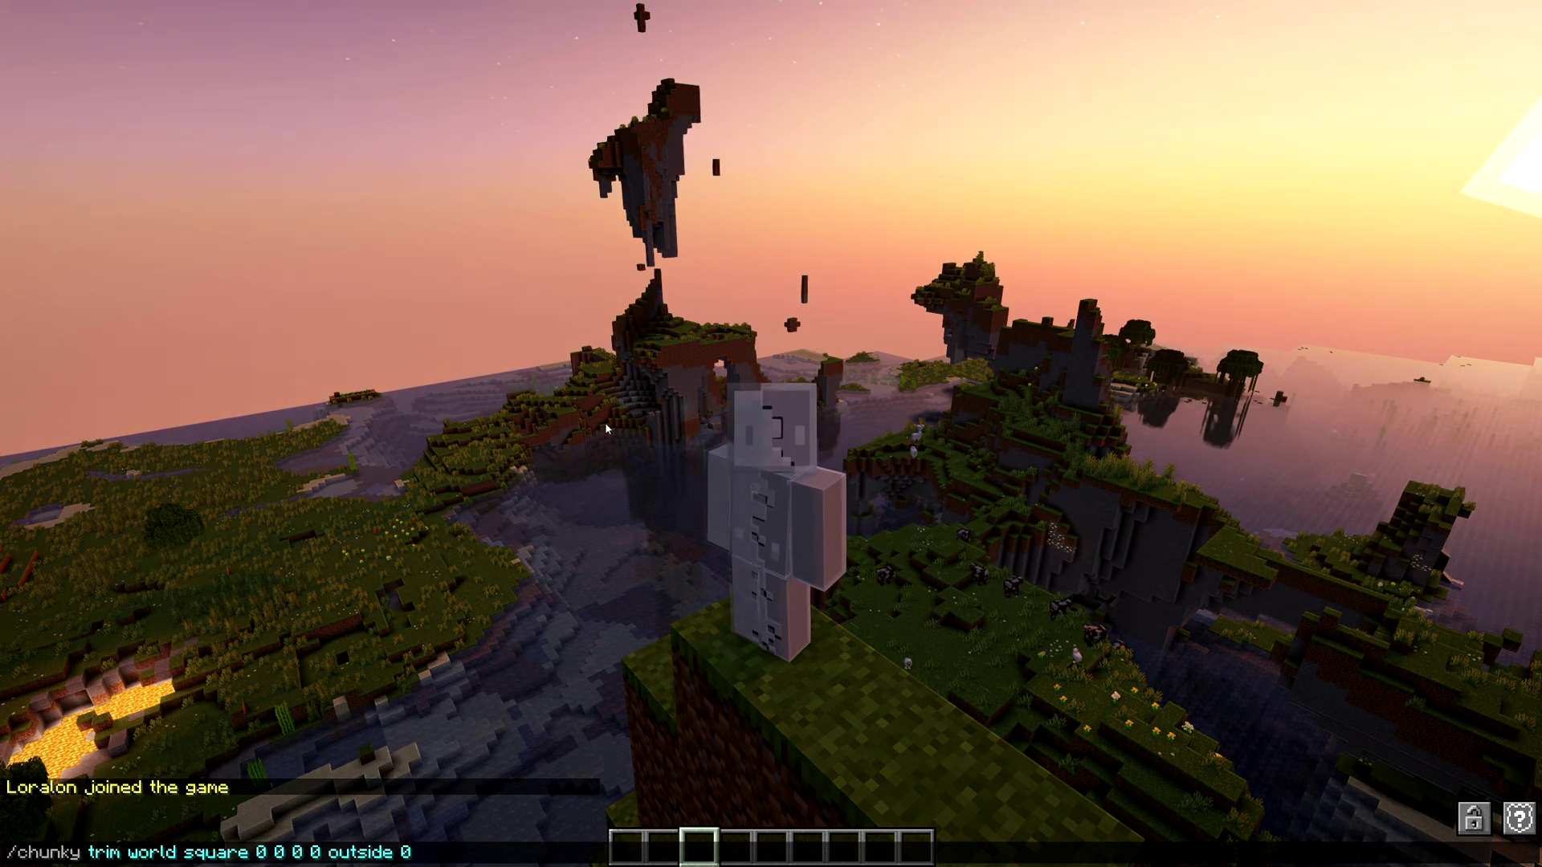
pyautogui.press('Return')
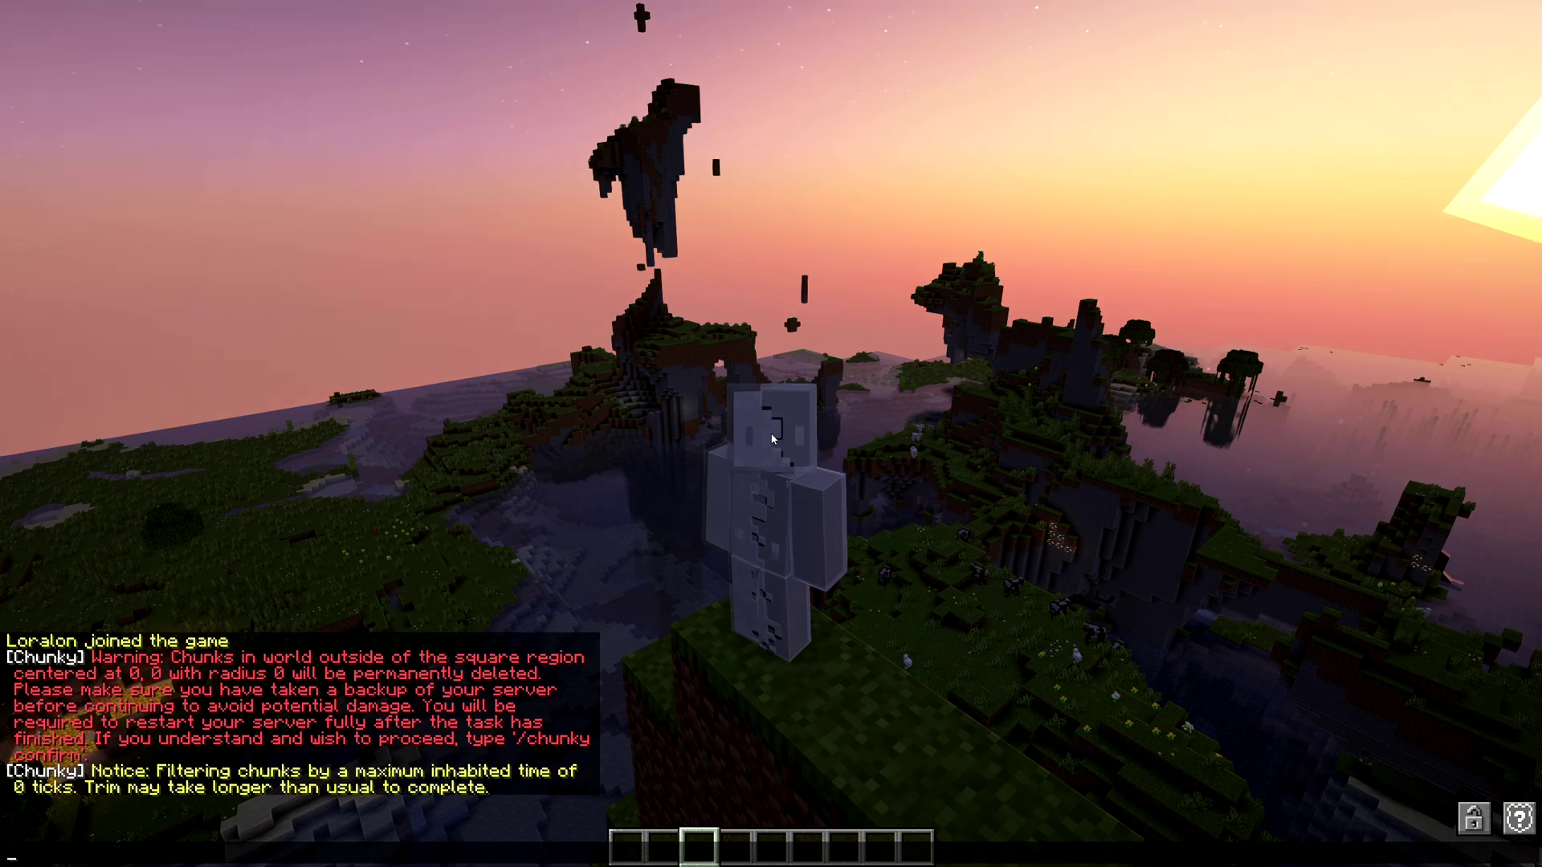
pyautogui.write('/chunky confirm')
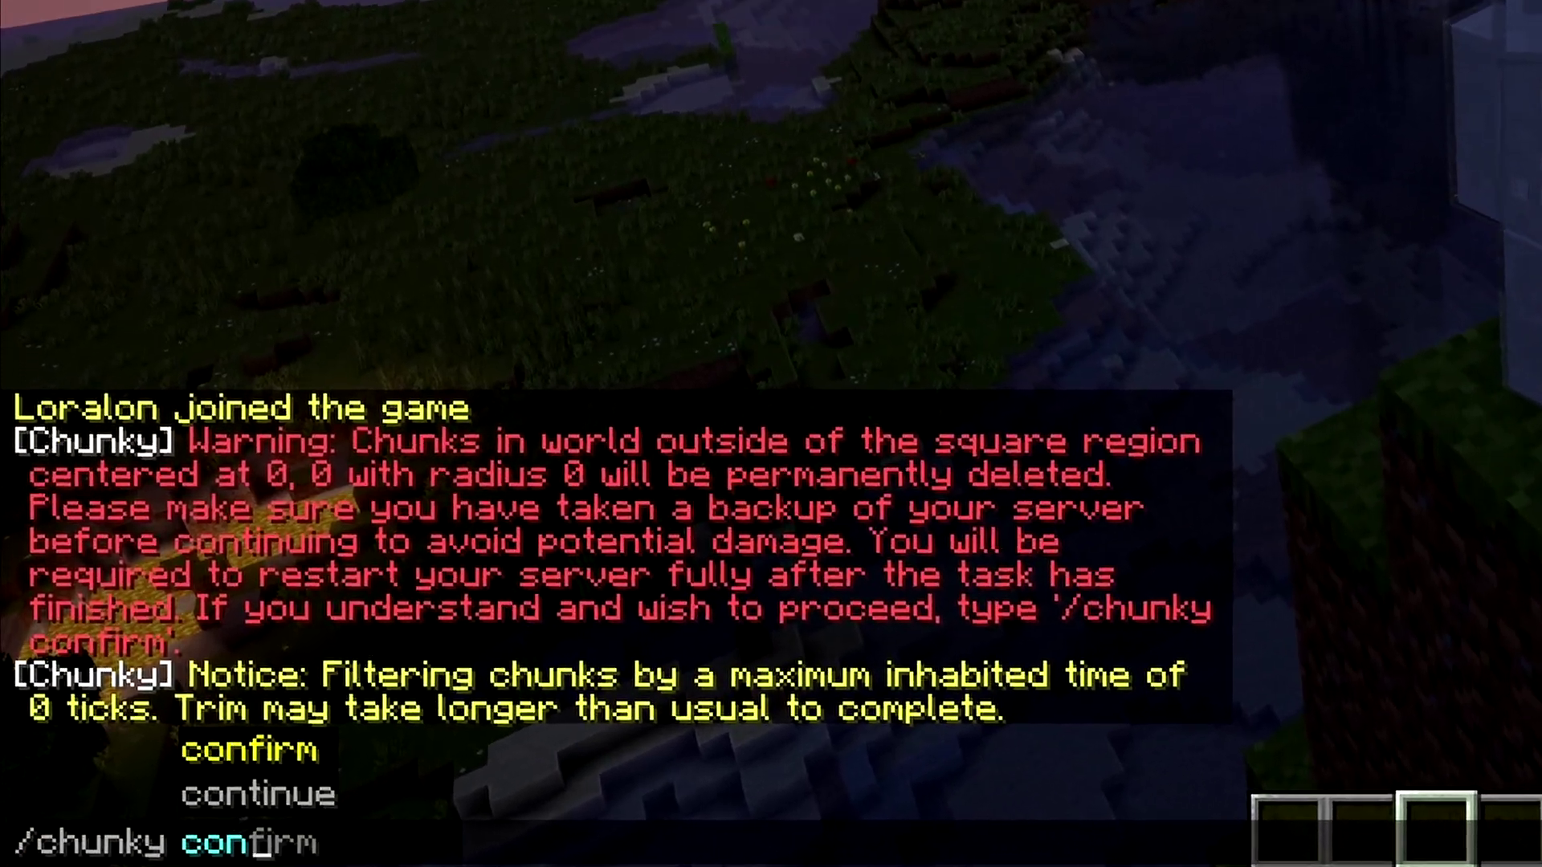
pyautogui.press('Return')
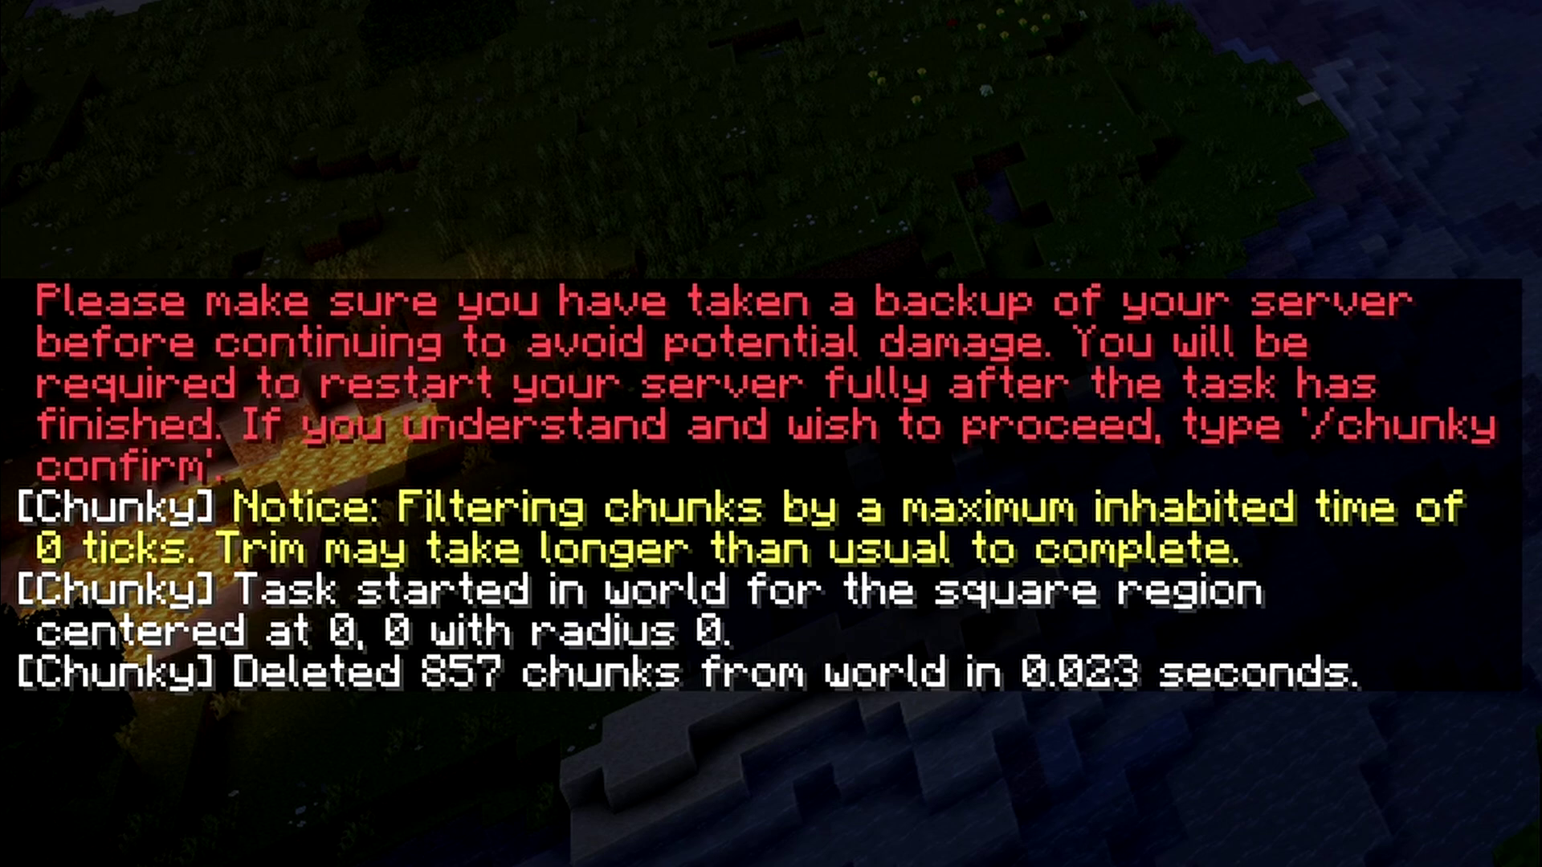
pyautogui.press('t')
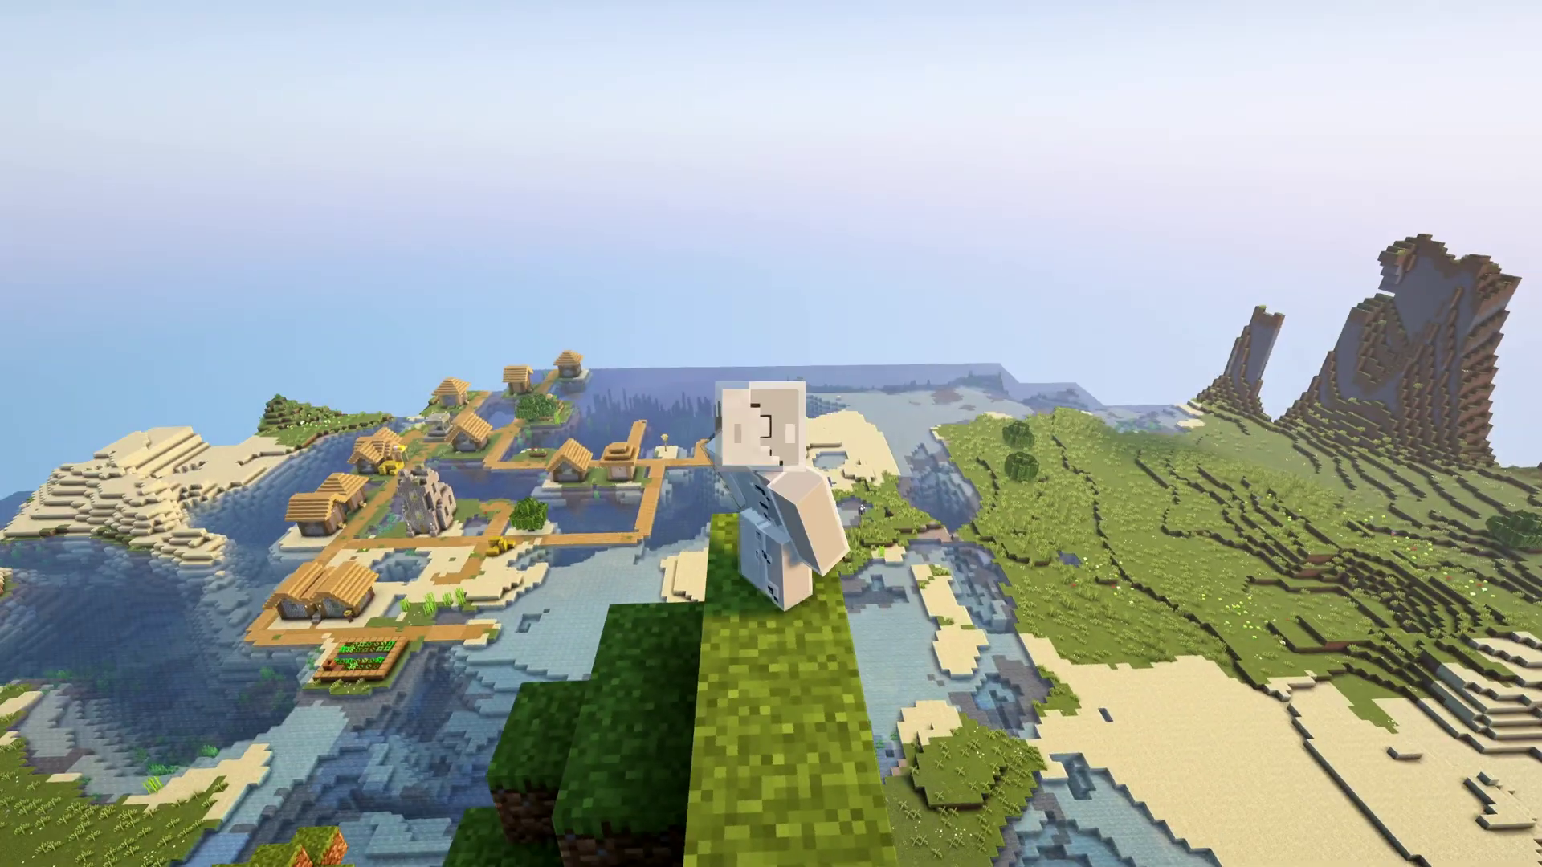
# Set Chunky's target world to world
pyautogui.press('t')
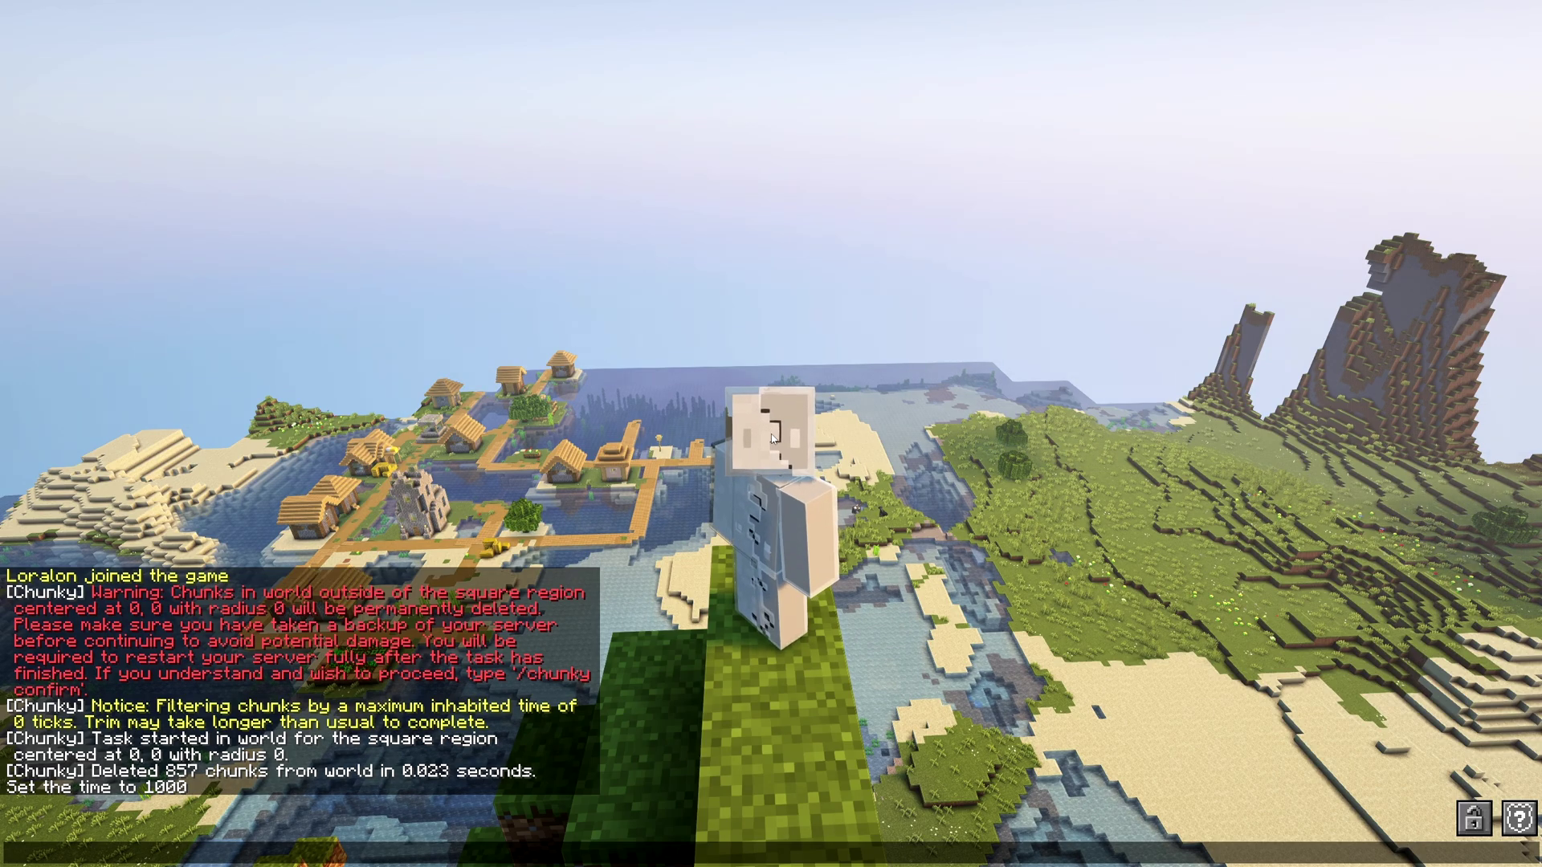
pyautogui.write('/chunky:c')
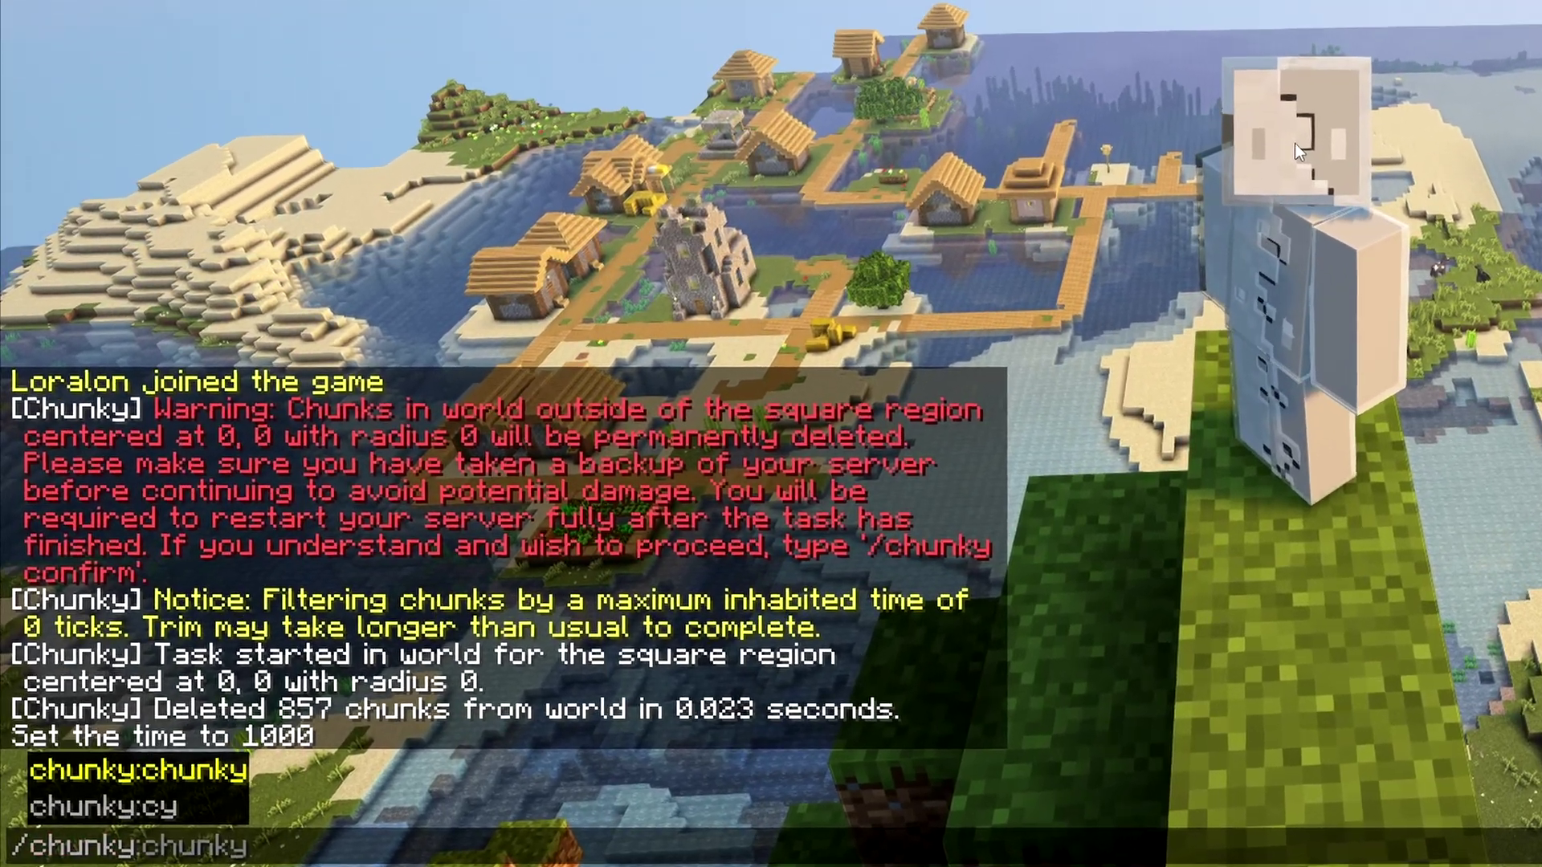
pyautogui.press('BackSpace')
pyautogui.press('BackSpace')
pyautogui.write('world')
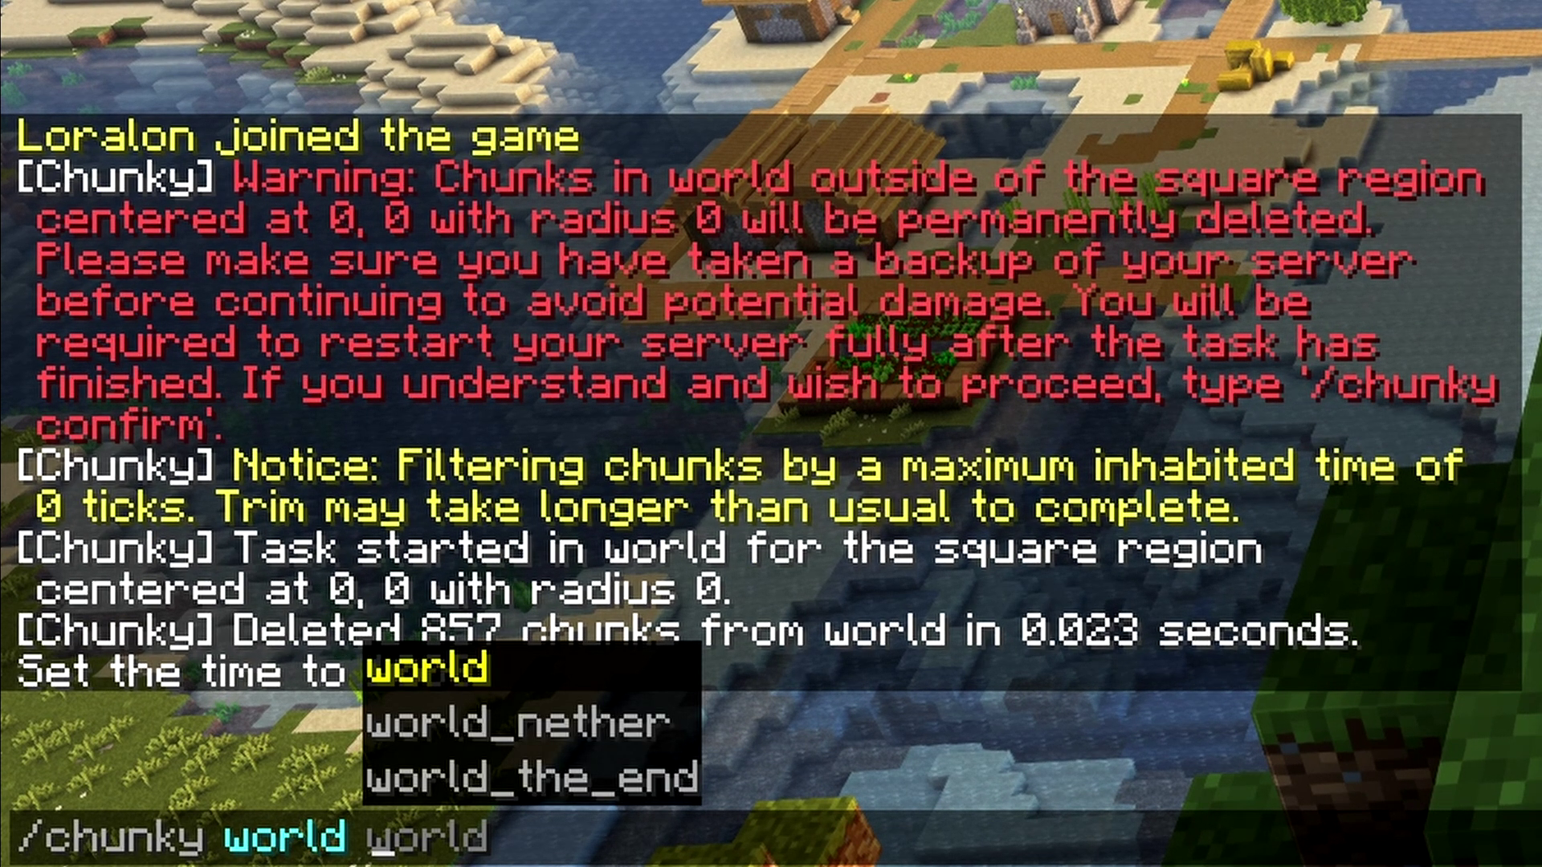
pyautogui.press('Tab')
pyautogui.press('Return')
# Set Chunky's shape to square and its center to 0, 0
pyautogui.write('/chunky:')
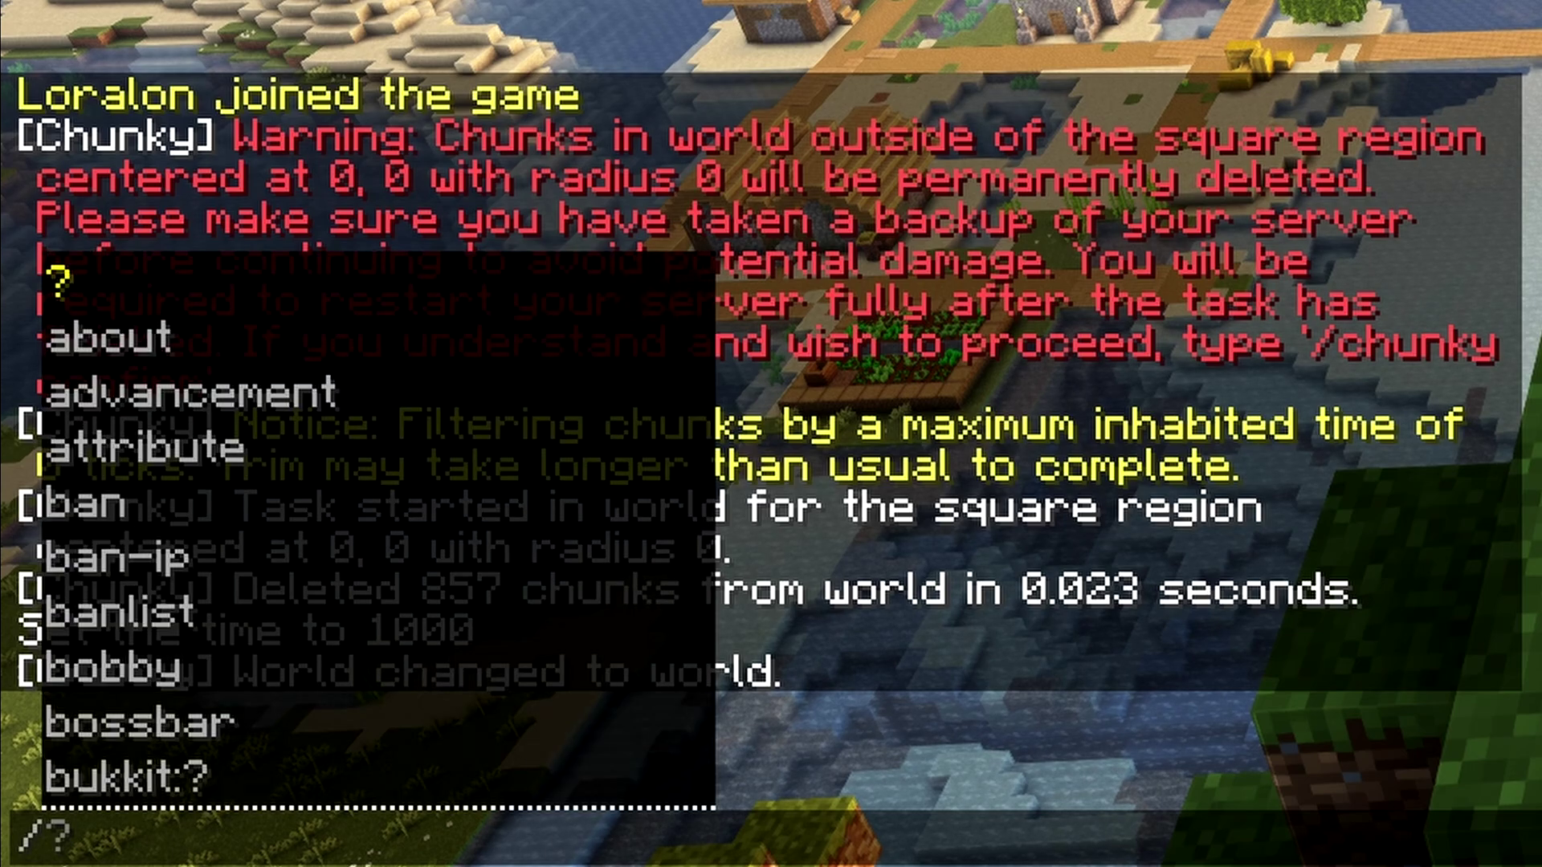
pyautogui.press('BackSpace')
pyautogui.write('shape ')
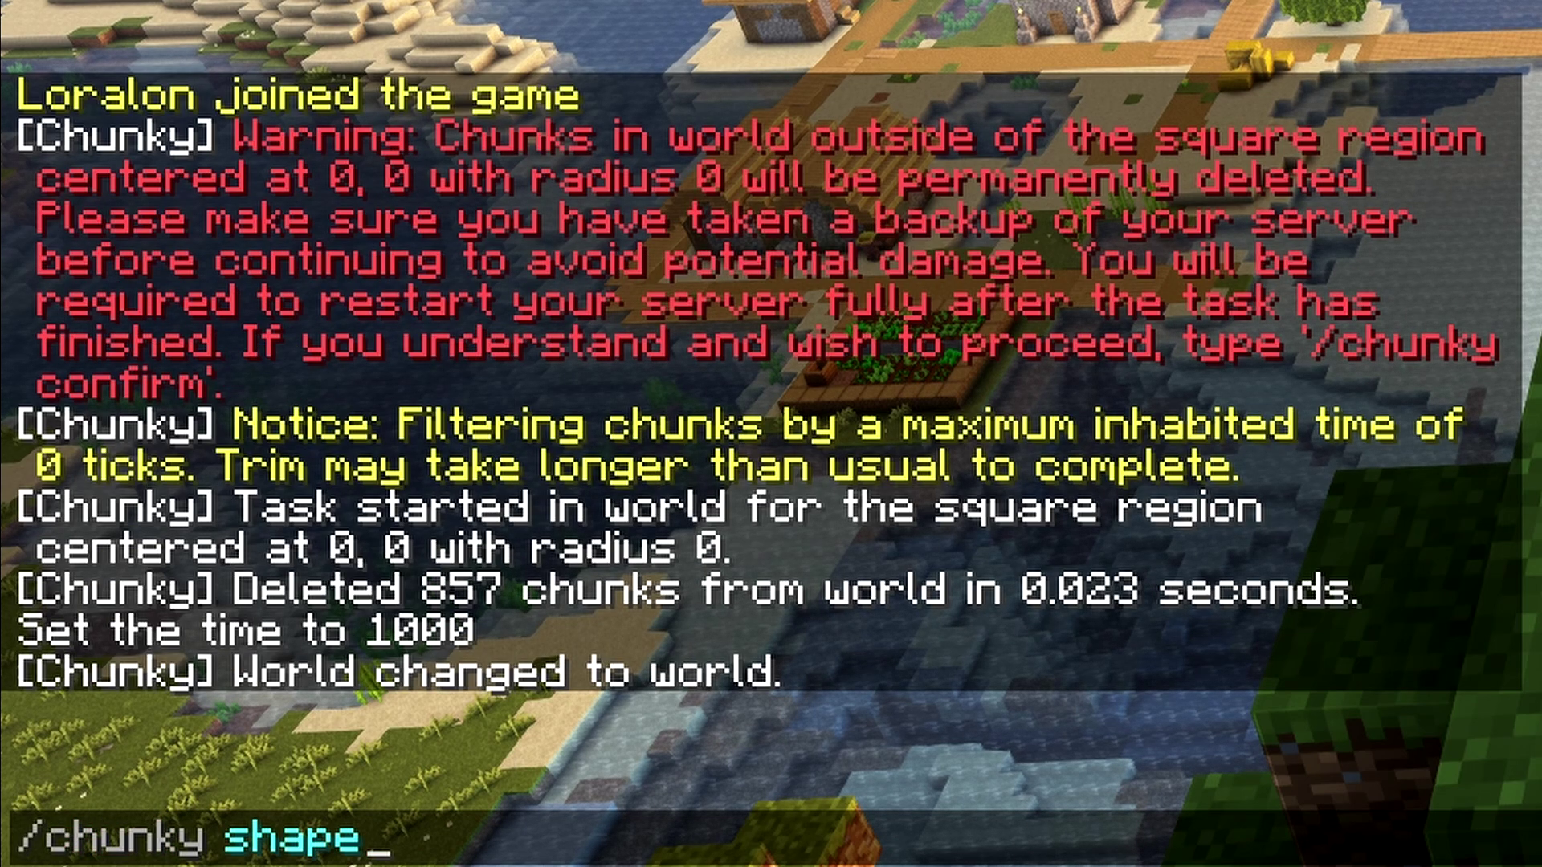
pyautogui.write('square')
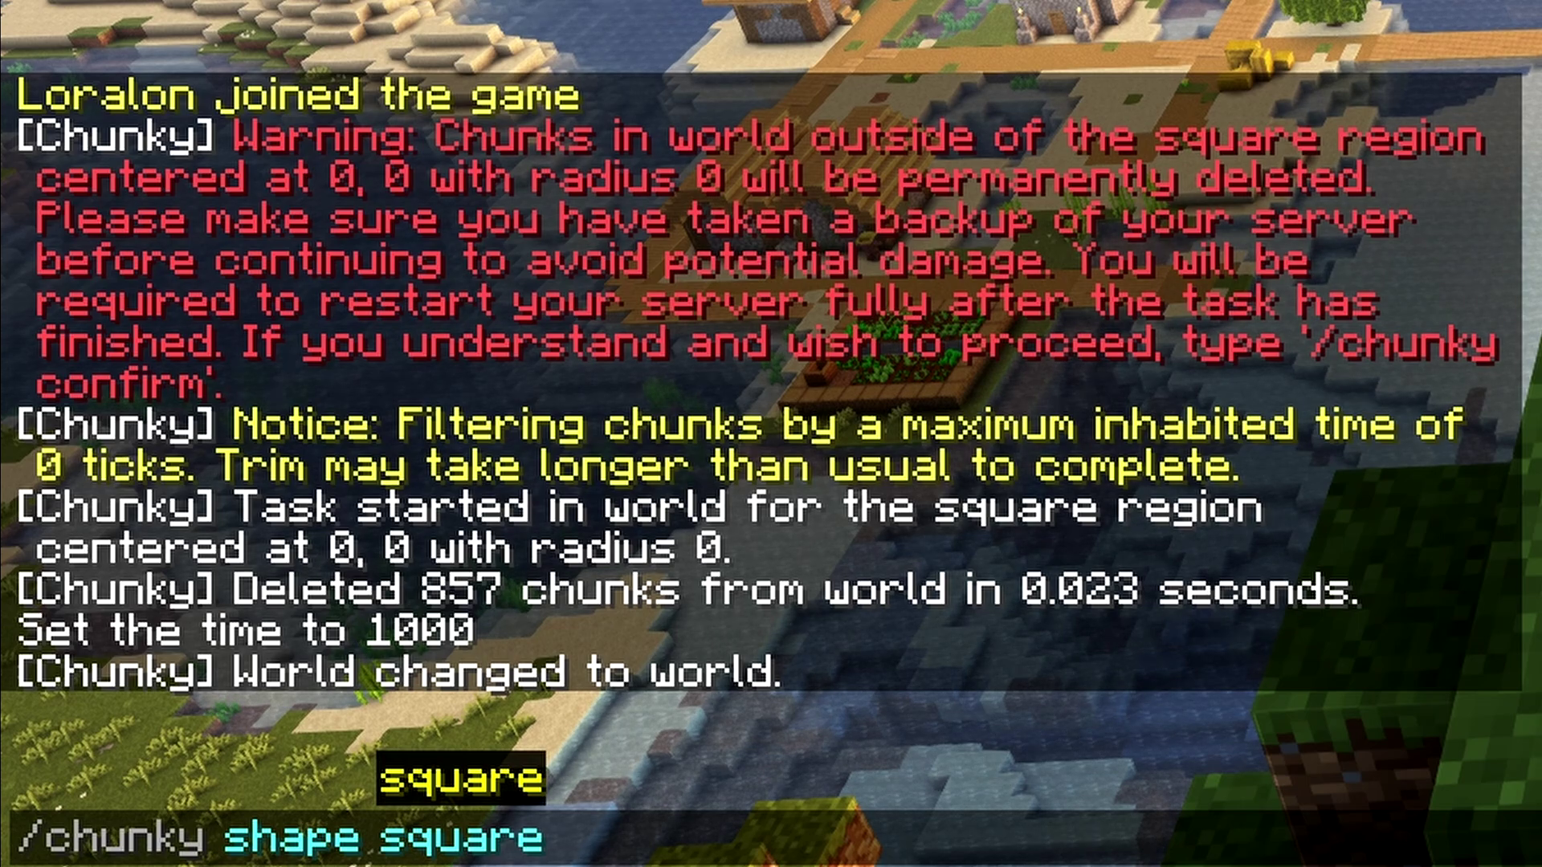
pyautogui.press('Return')
pyautogui.write('/chunky:chunky')
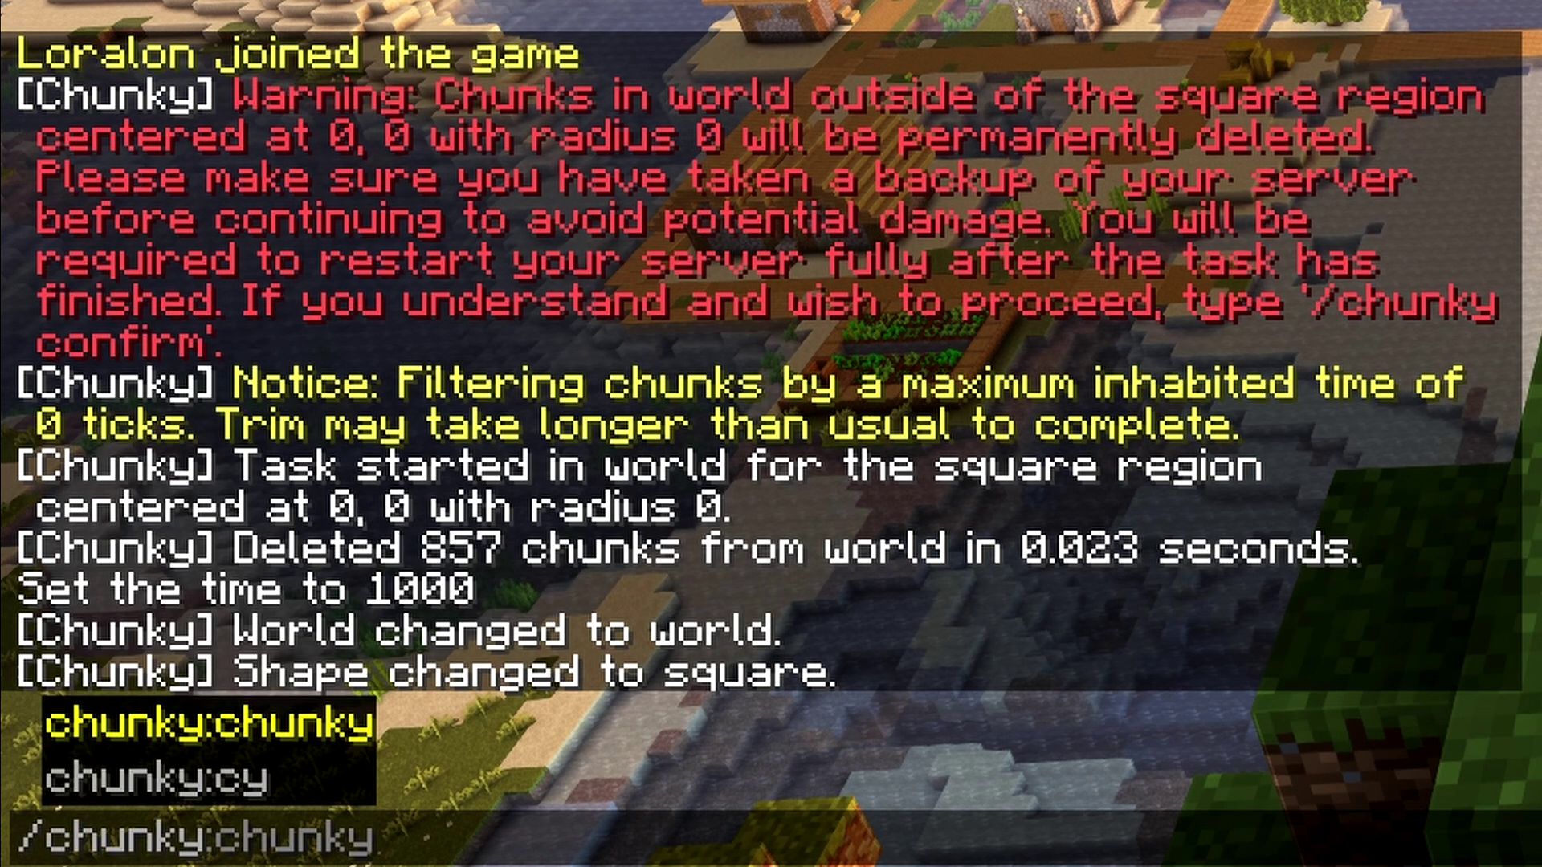
pyautogui.press('BackSpace')
pyautogui.write('ce')
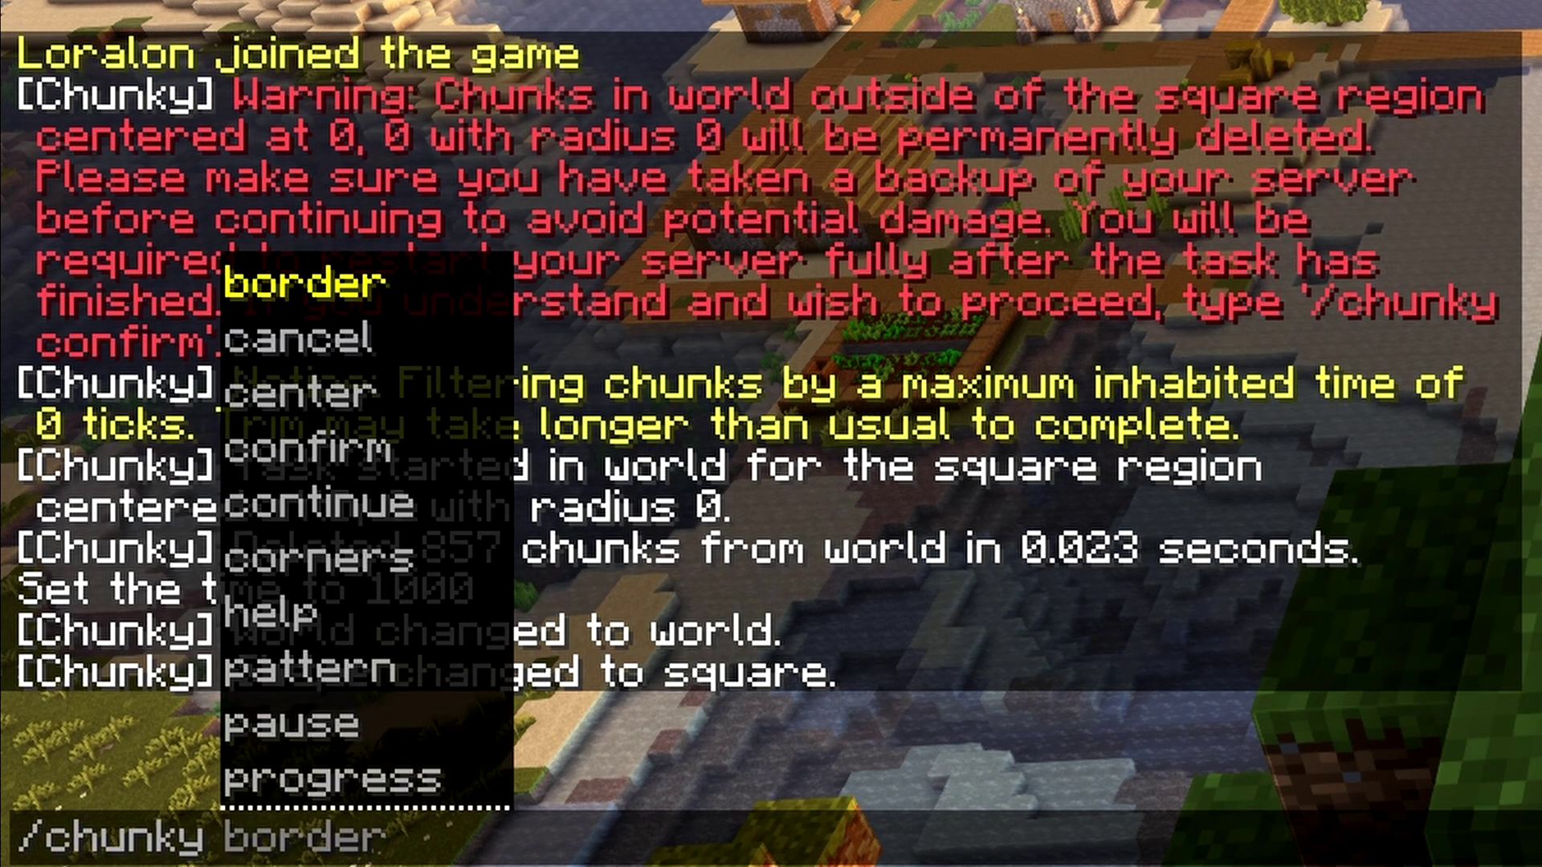
pyautogui.write('nter 0 0')
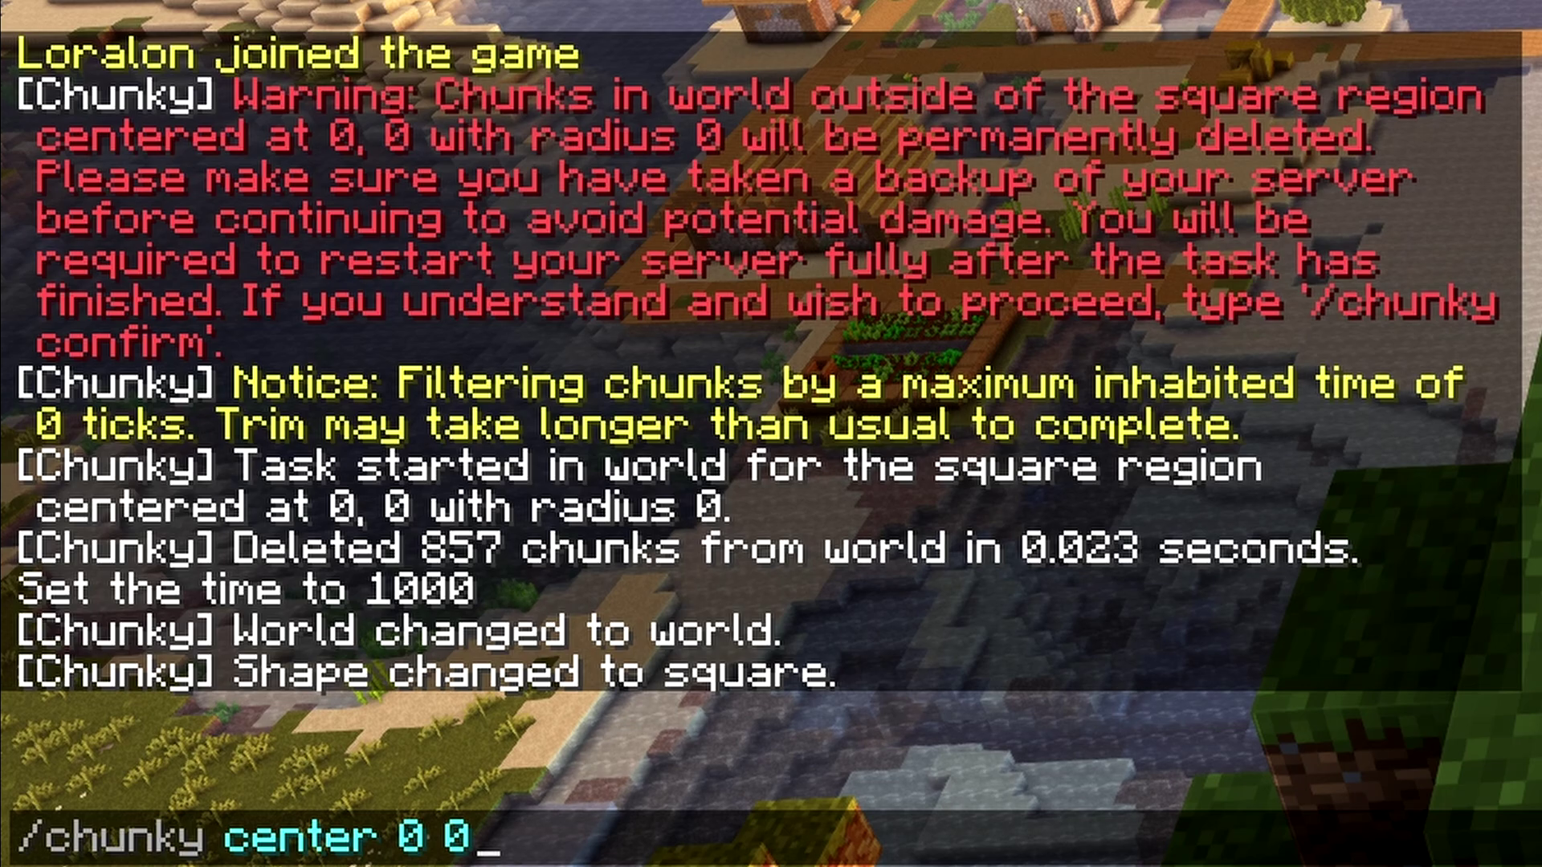
pyautogui.press('Return')
# Set Chunky's radius to 200
pyautogui.write('/chunky')
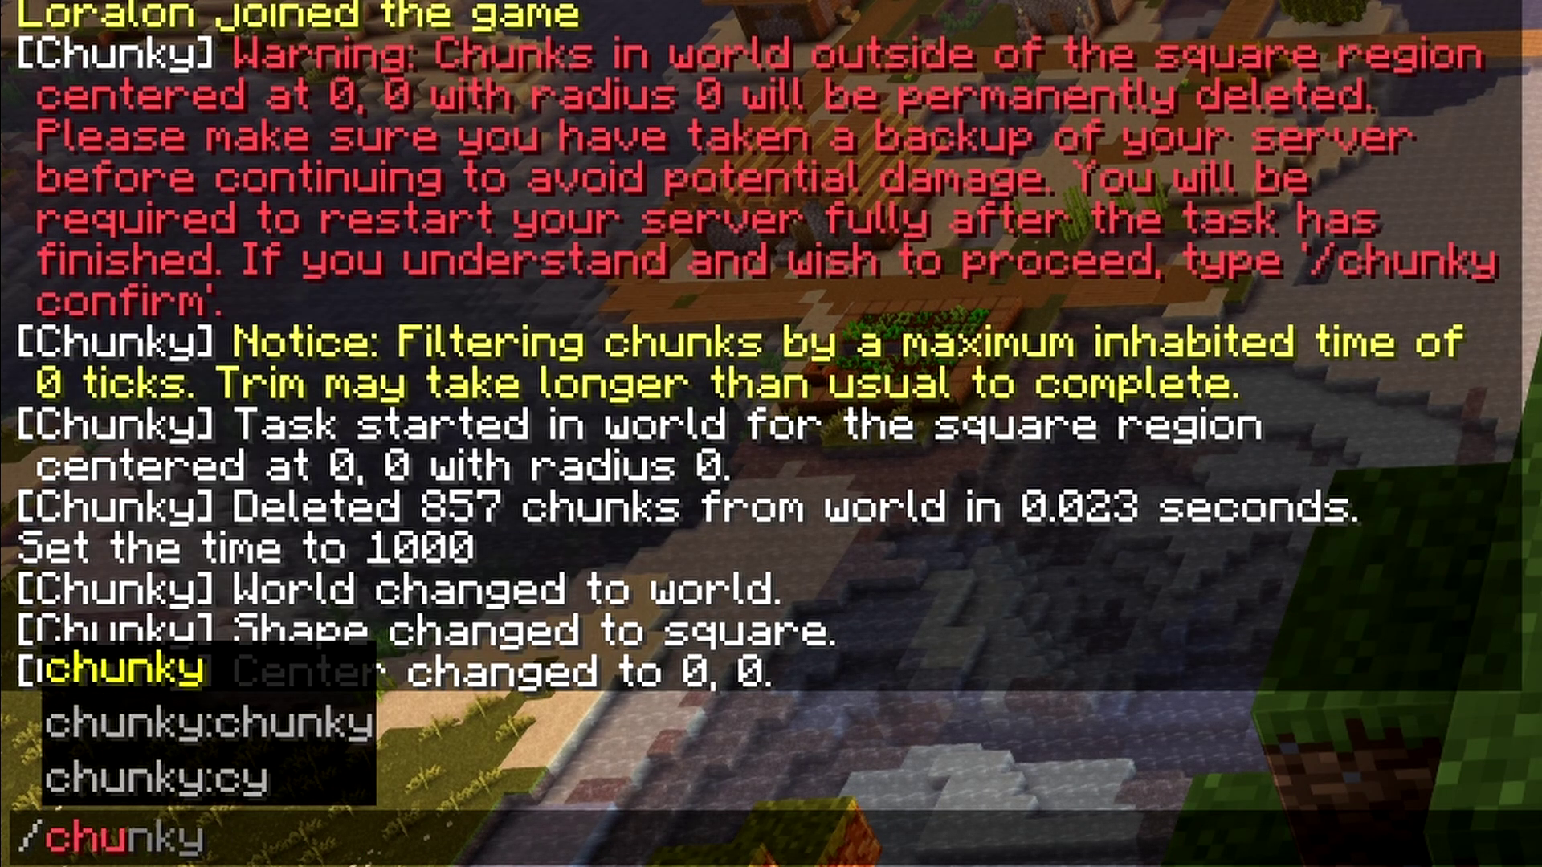
pyautogui.write('ra')
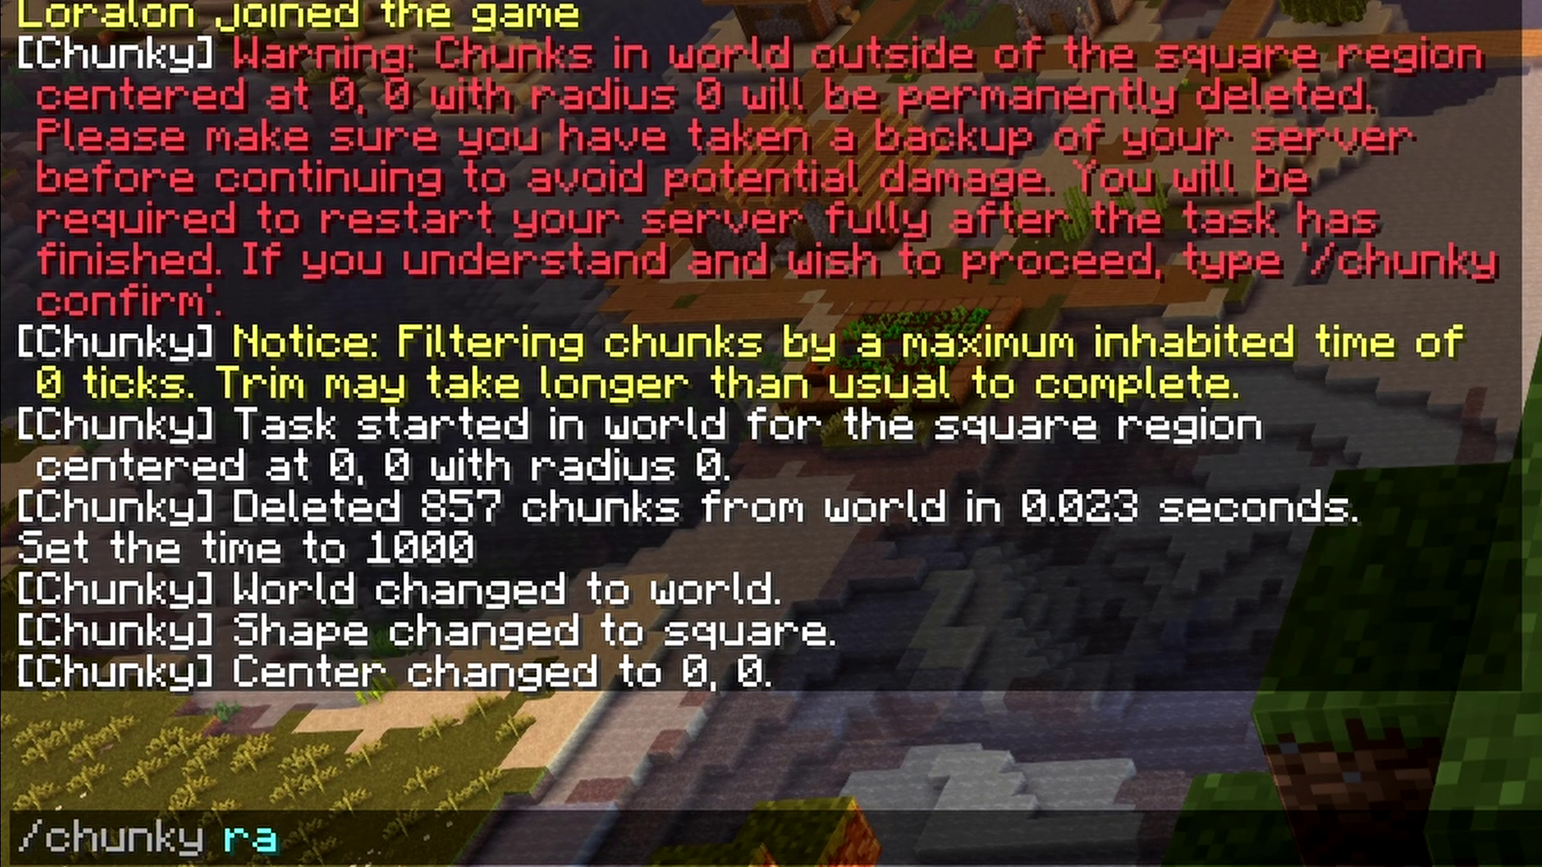
pyautogui.press('Tab')
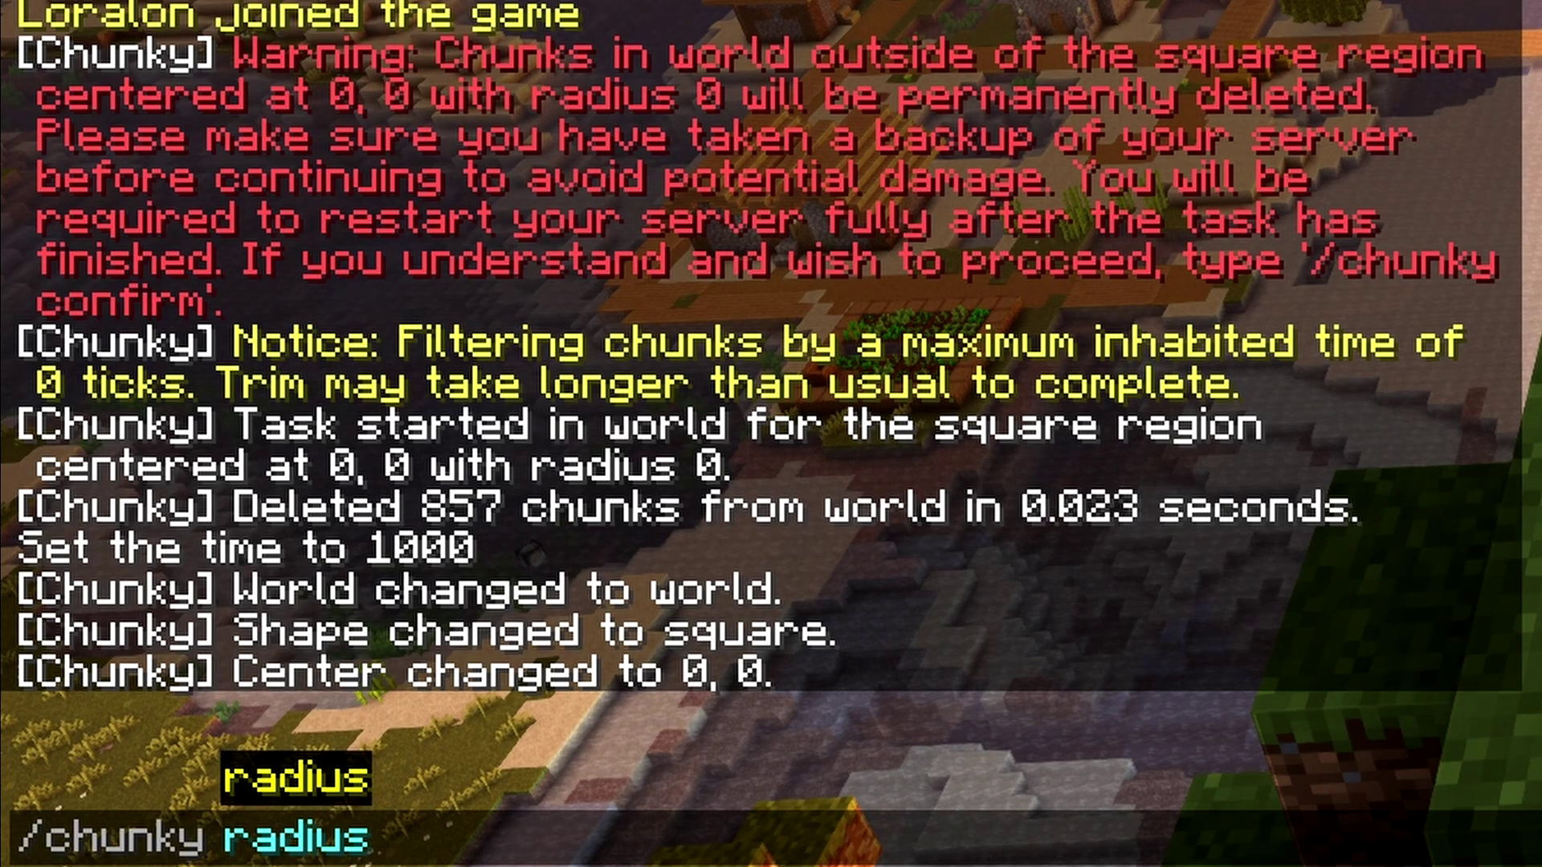
pyautogui.write('2++')
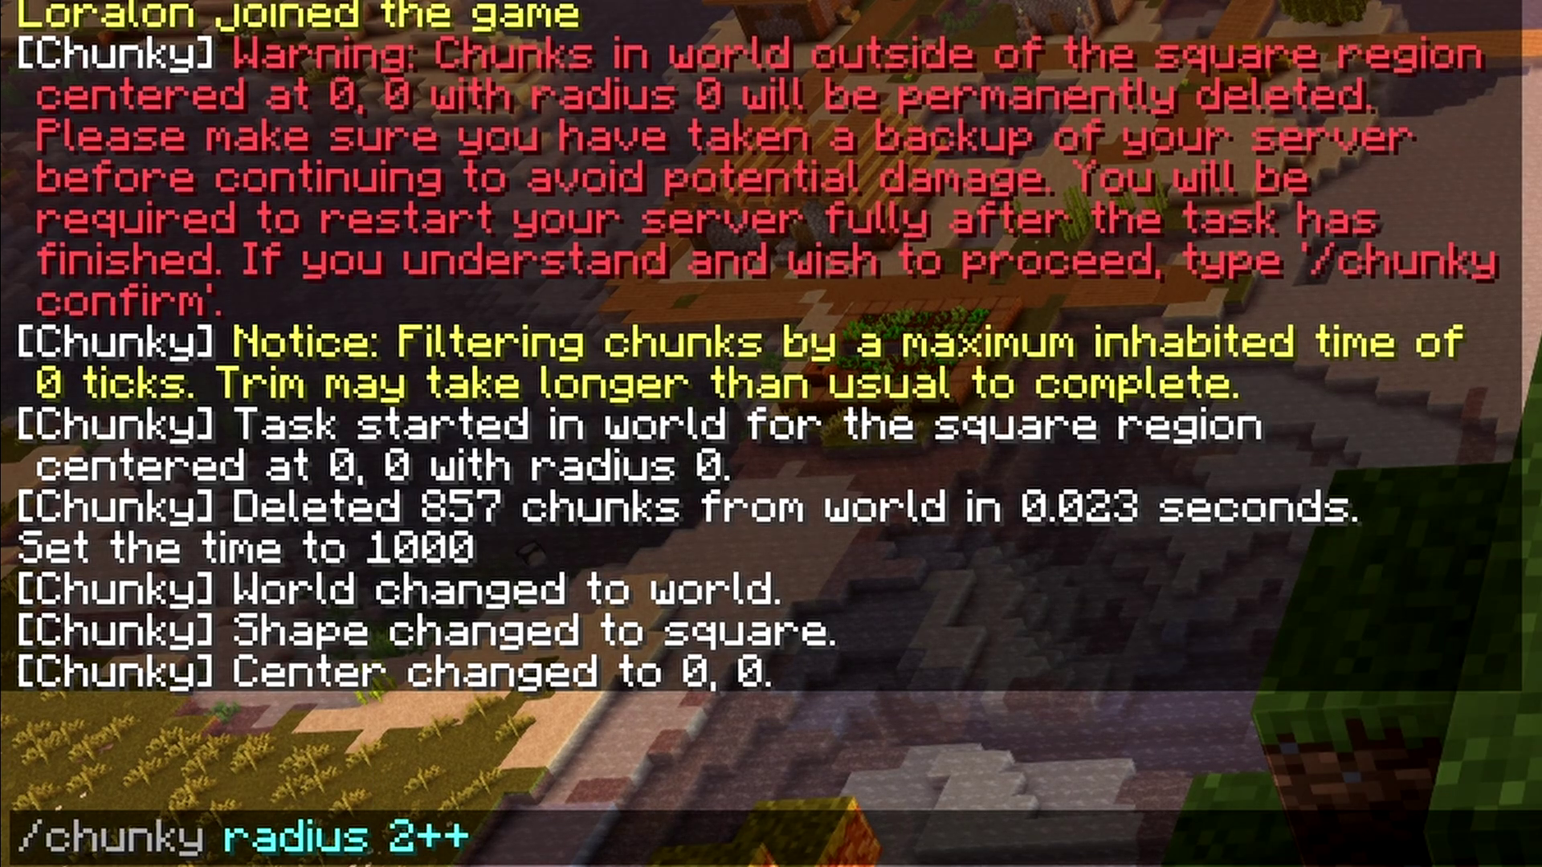
pyautogui.press('BackSpace')
pyautogui.press('BackSpace')
pyautogui.write('00')
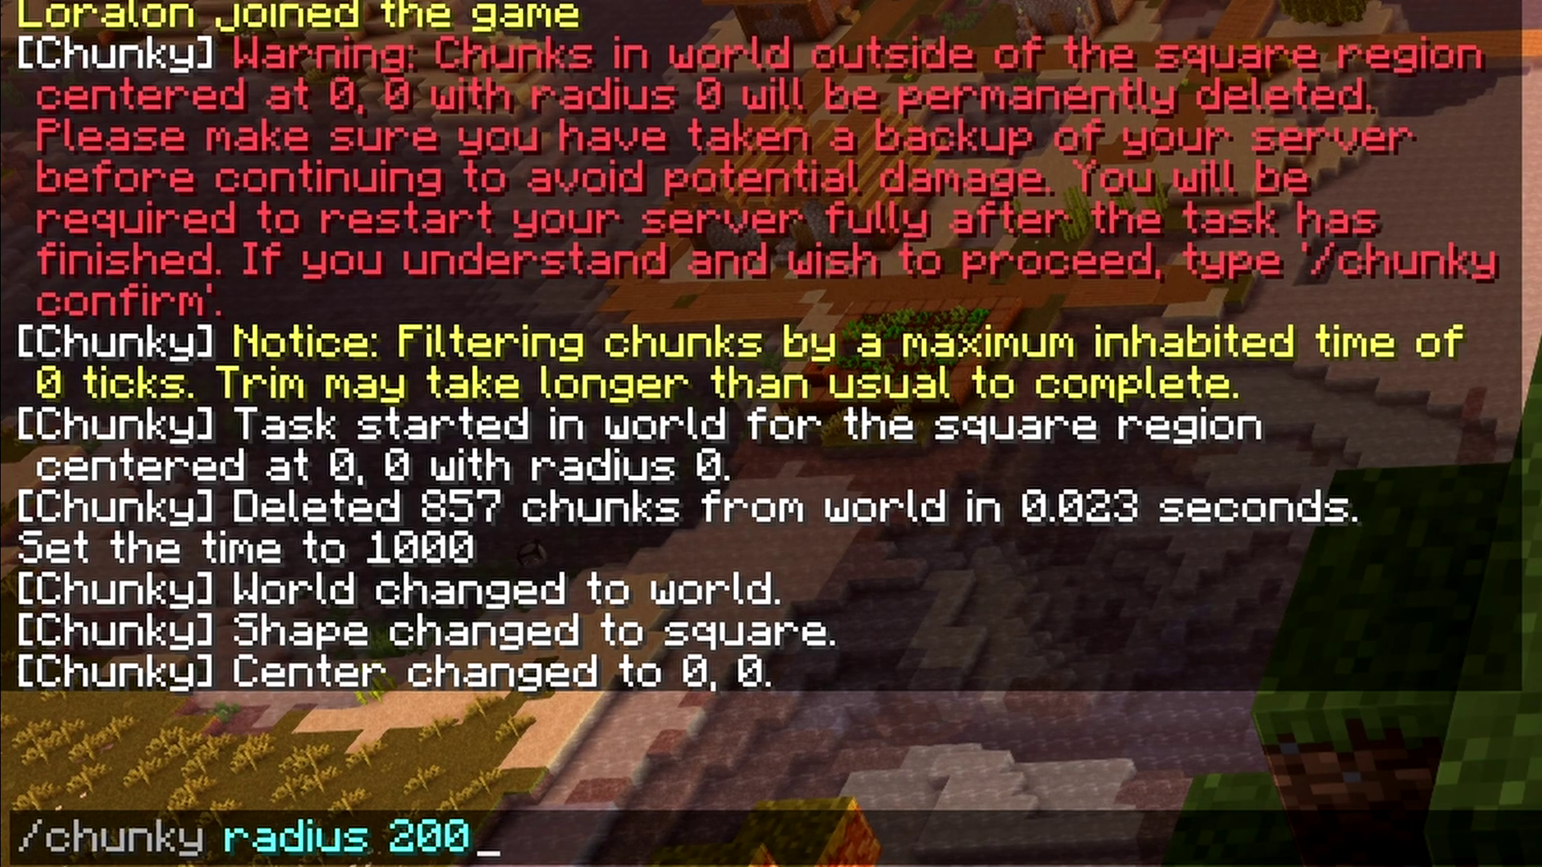
pyautogui.press('Return')
# Begin typing the '/chunky border add' command
pyautogui.write('/chunky')
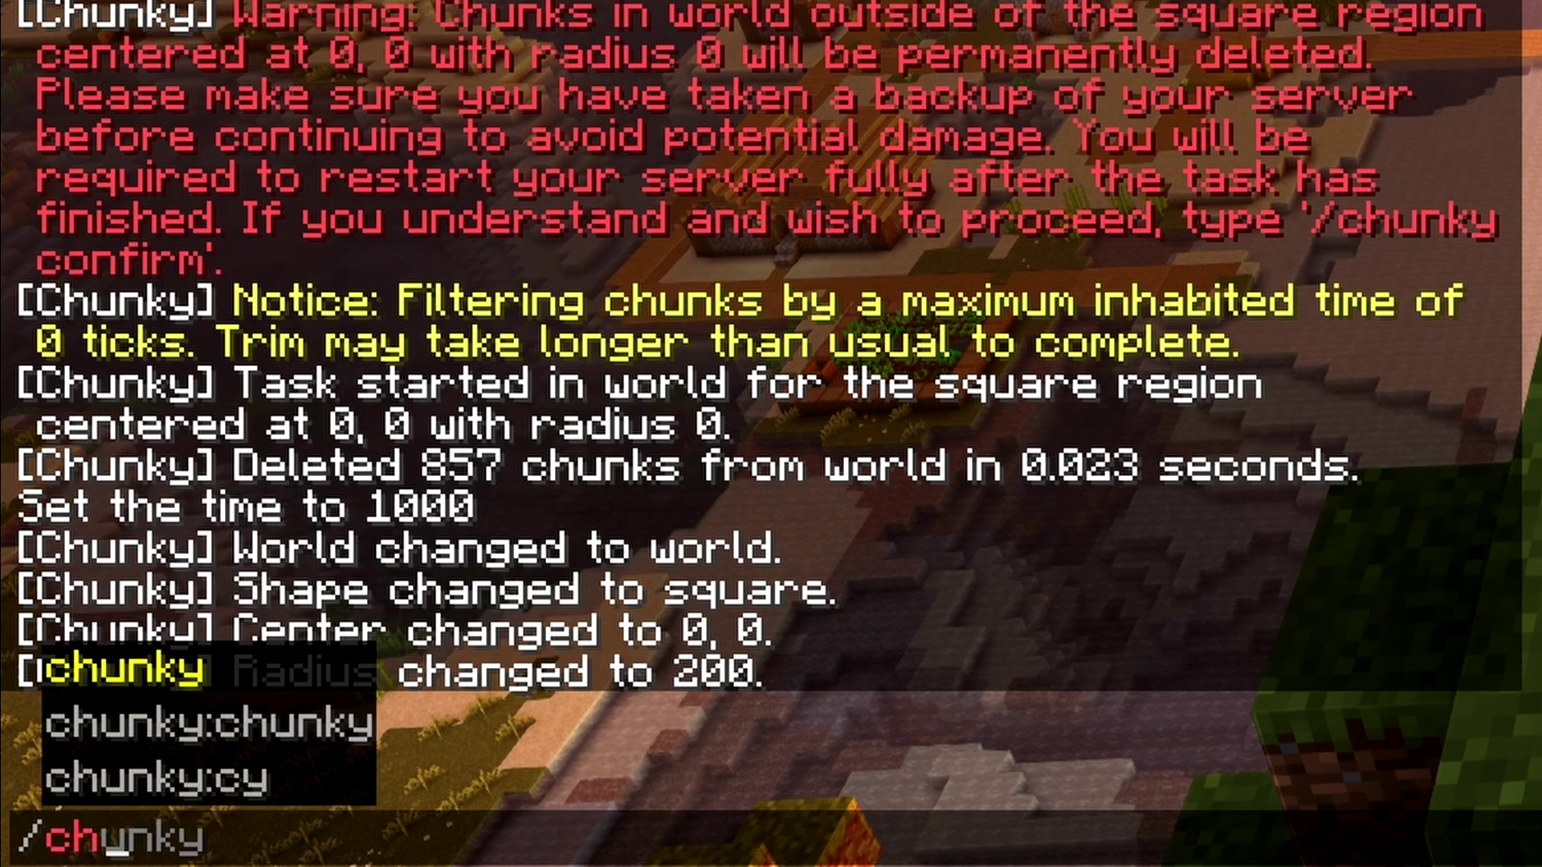
pyautogui.press('Tab')
pyautogui.press('BackSpace')
pyautogui.press('BackSpace')
pyautogui.press('BackSpace')
pyautogui.press('BackSpace')
pyautogui.press('BackSpace')
pyautogui.press('BackSpace')
pyautogui.press('BackSpace')
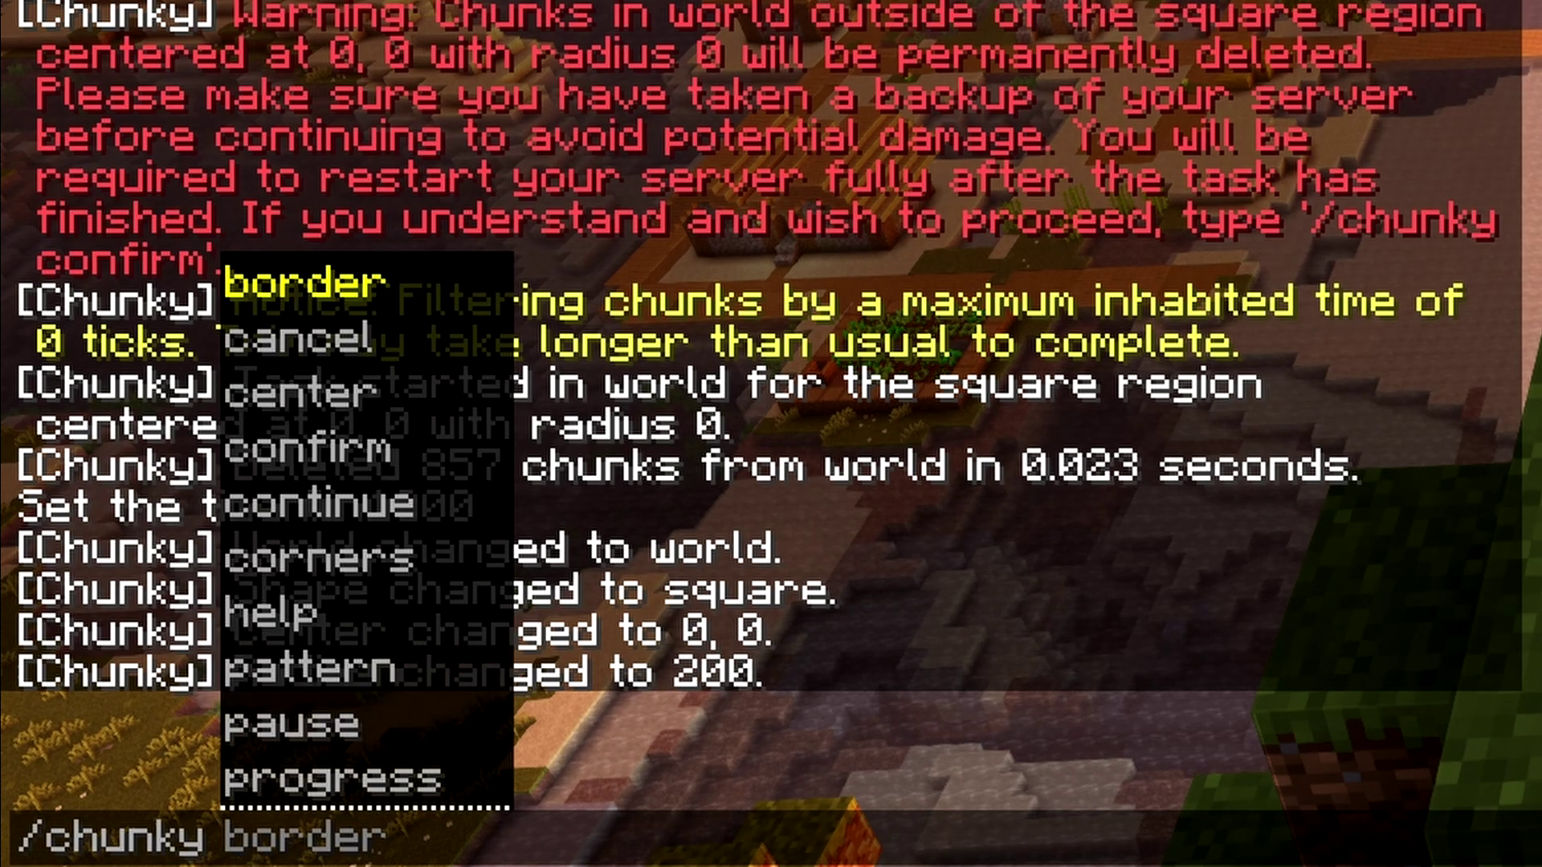
pyautogui.press('Tab')
pyautogui.write('add')
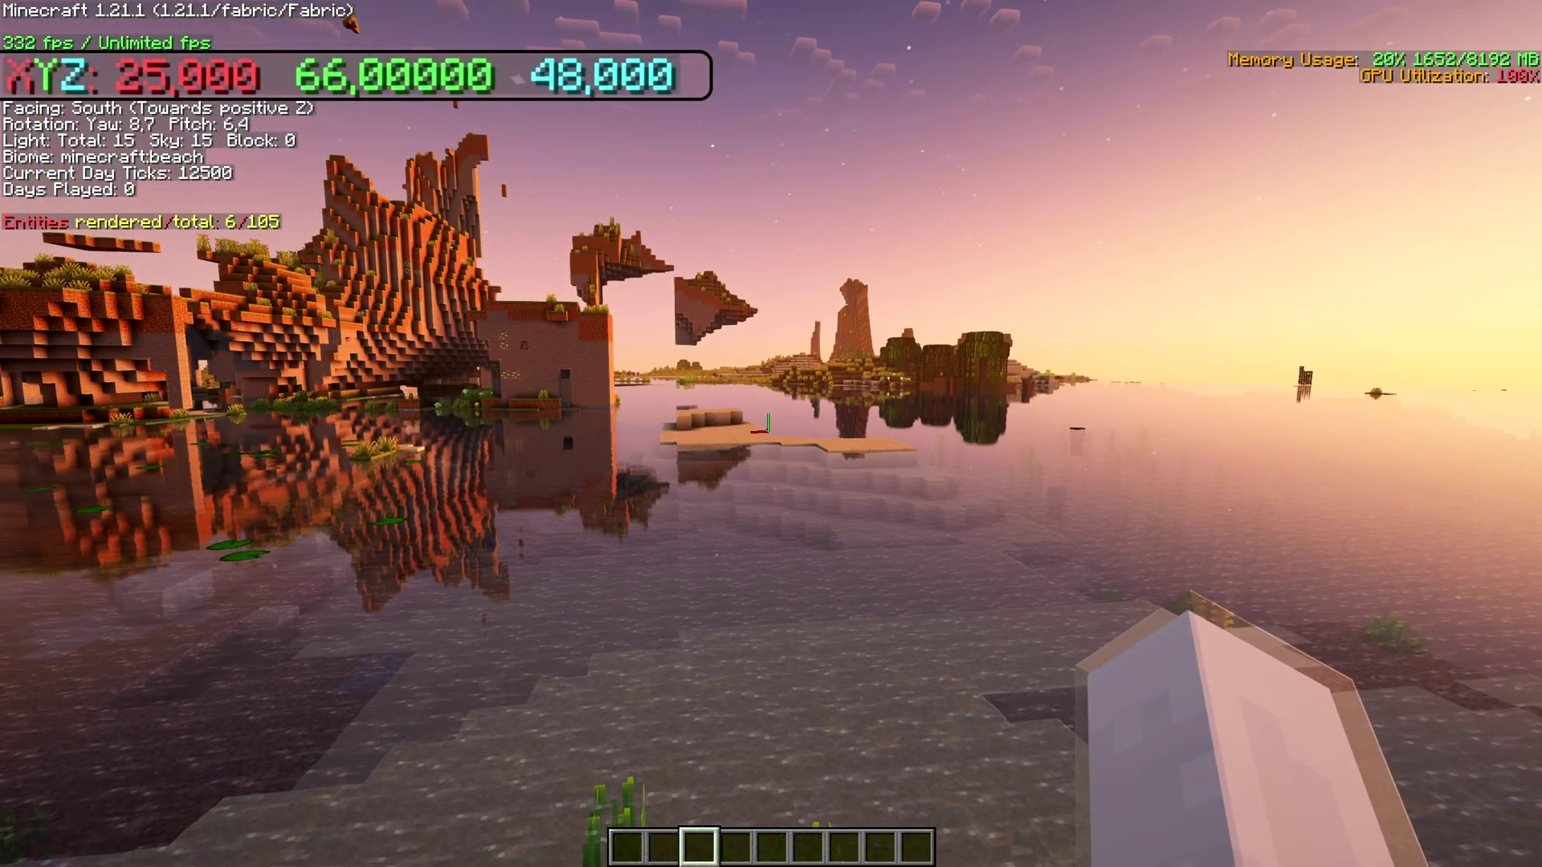
# Fly south into the new world border near Z 200 and look along its edge
pyautogui.press('w')
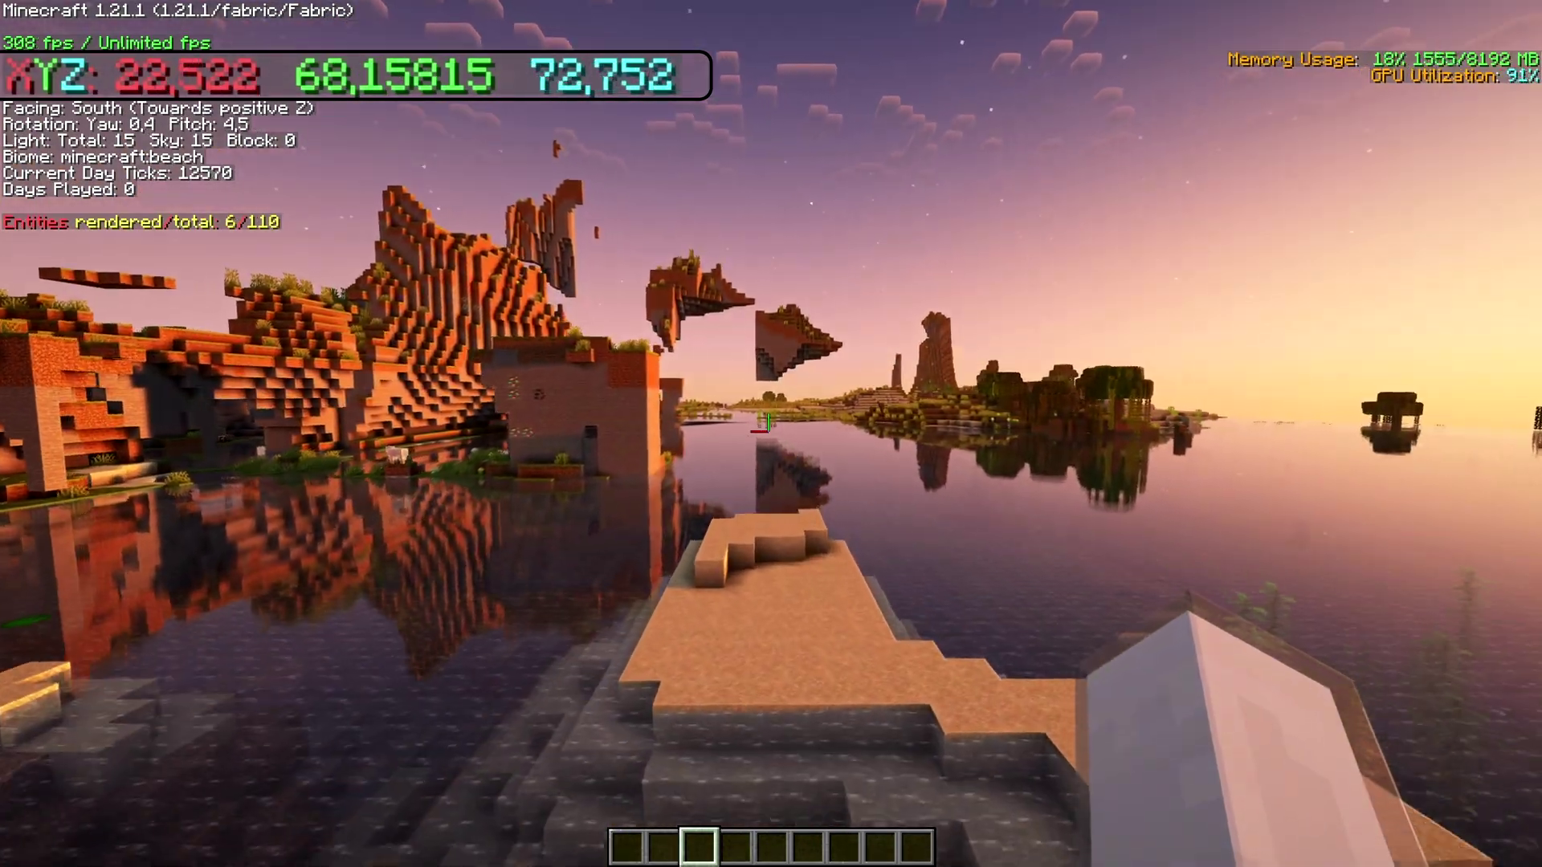
pyautogui.press('w')
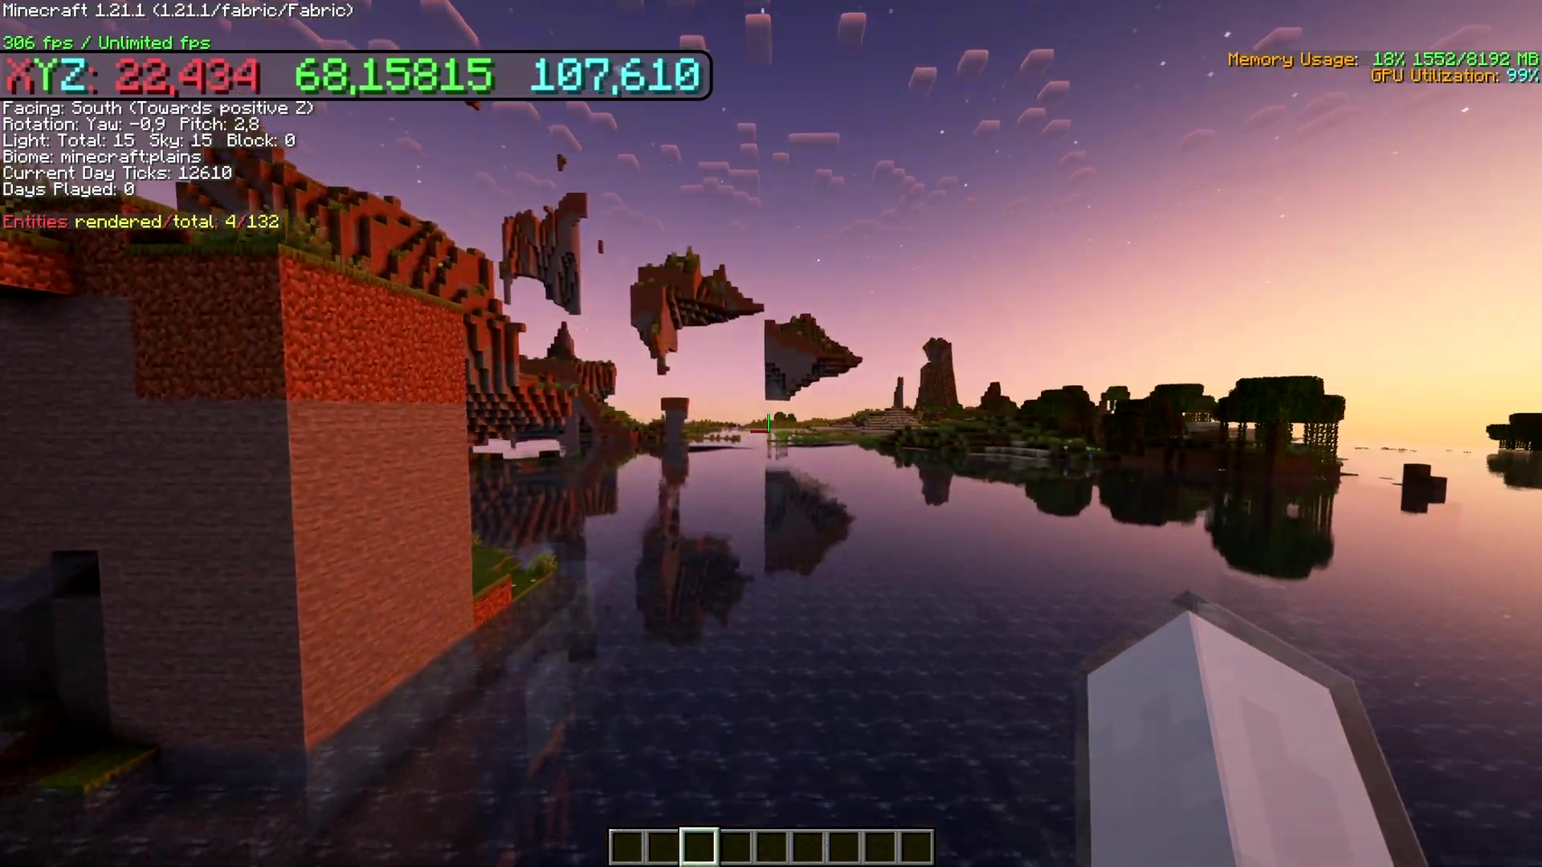
pyautogui.press('w')
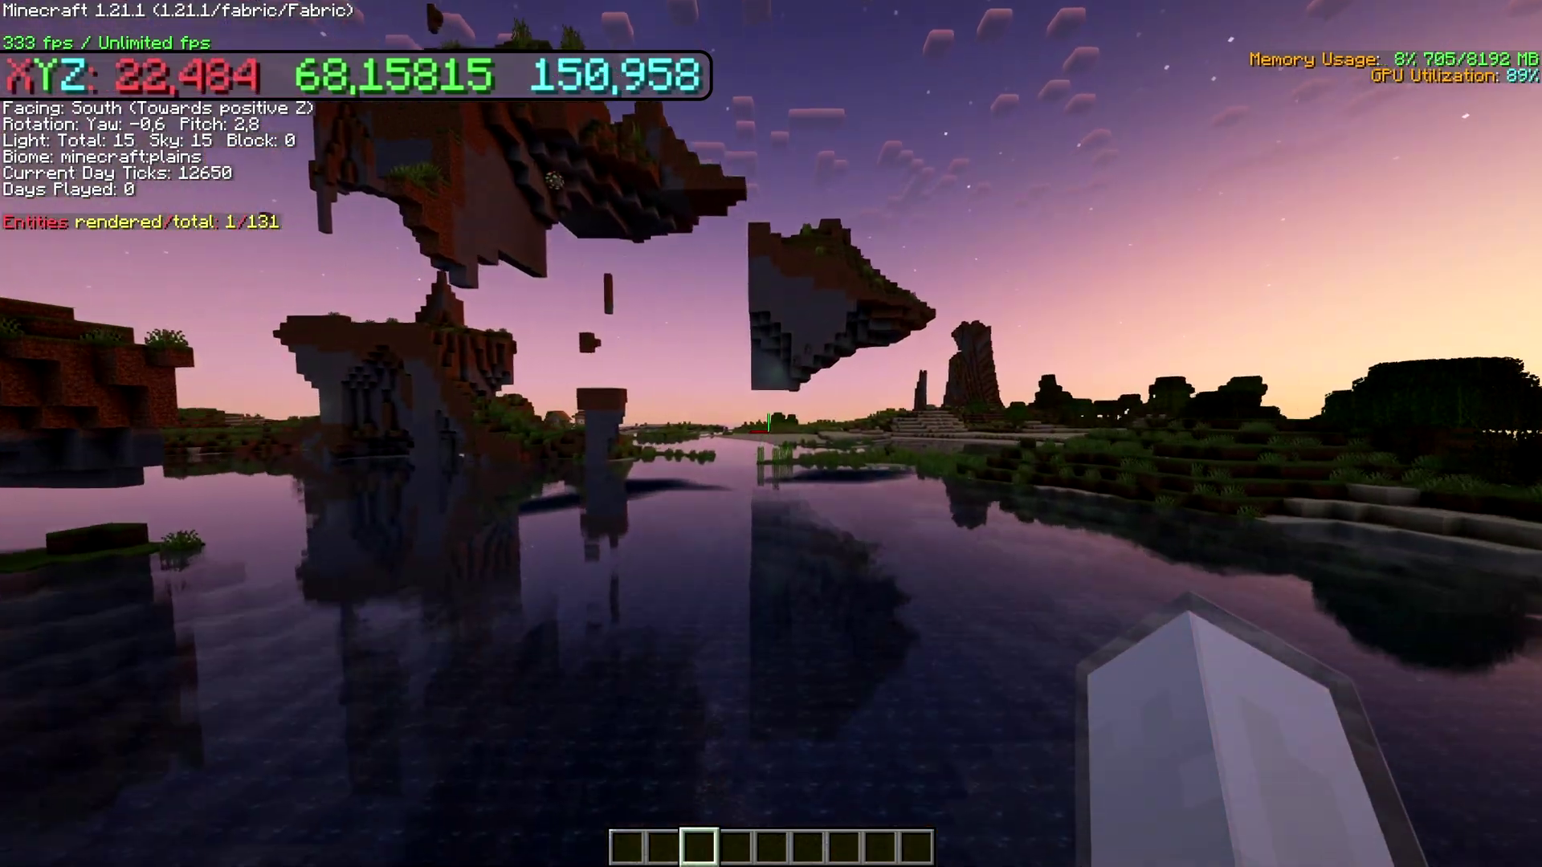
pyautogui.press('w')
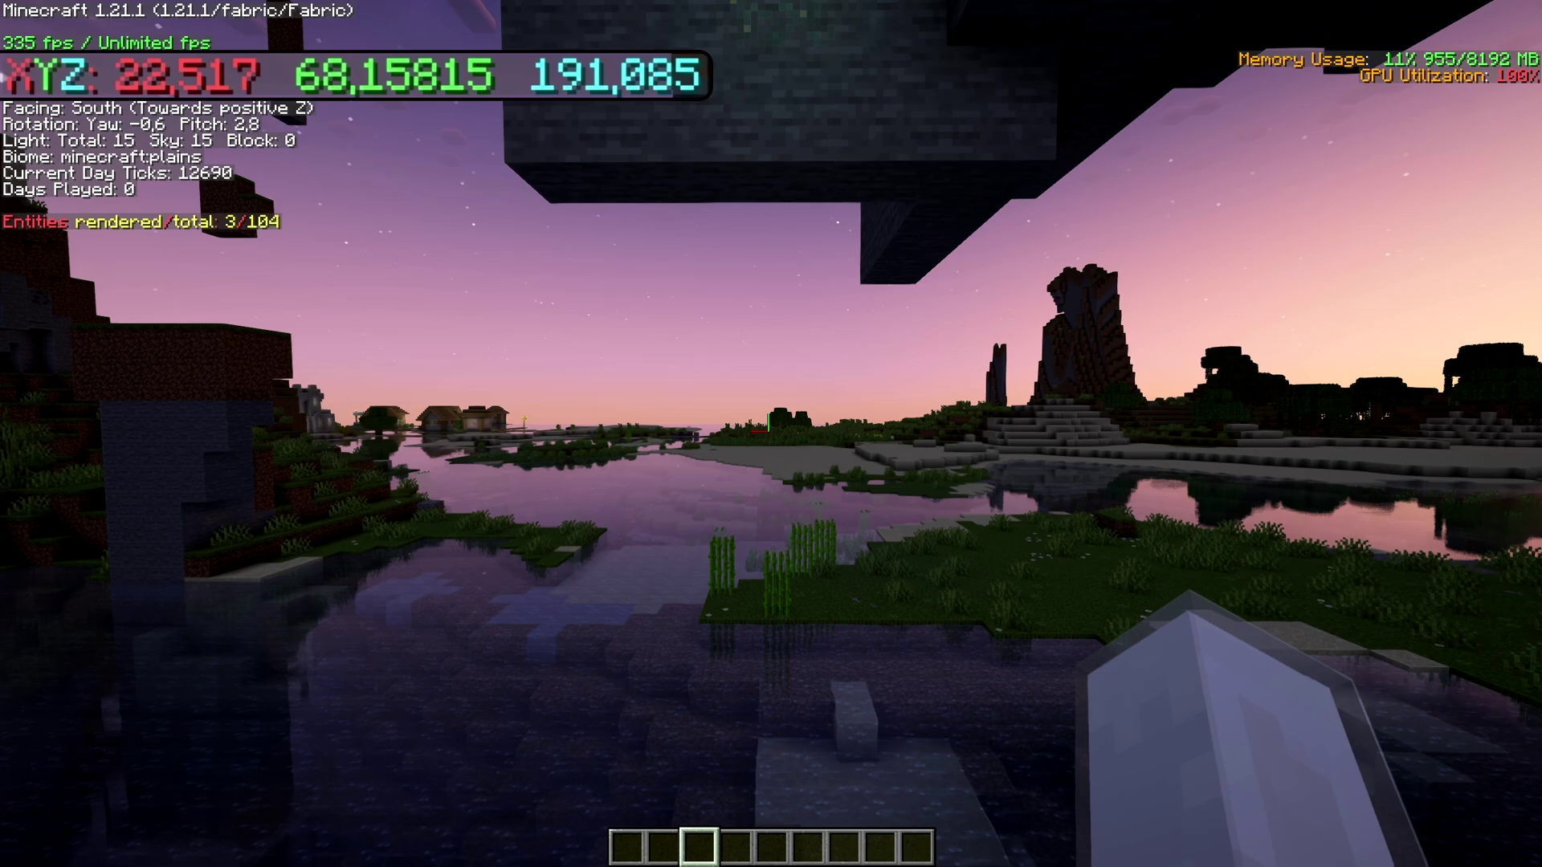
pyautogui.press('w')
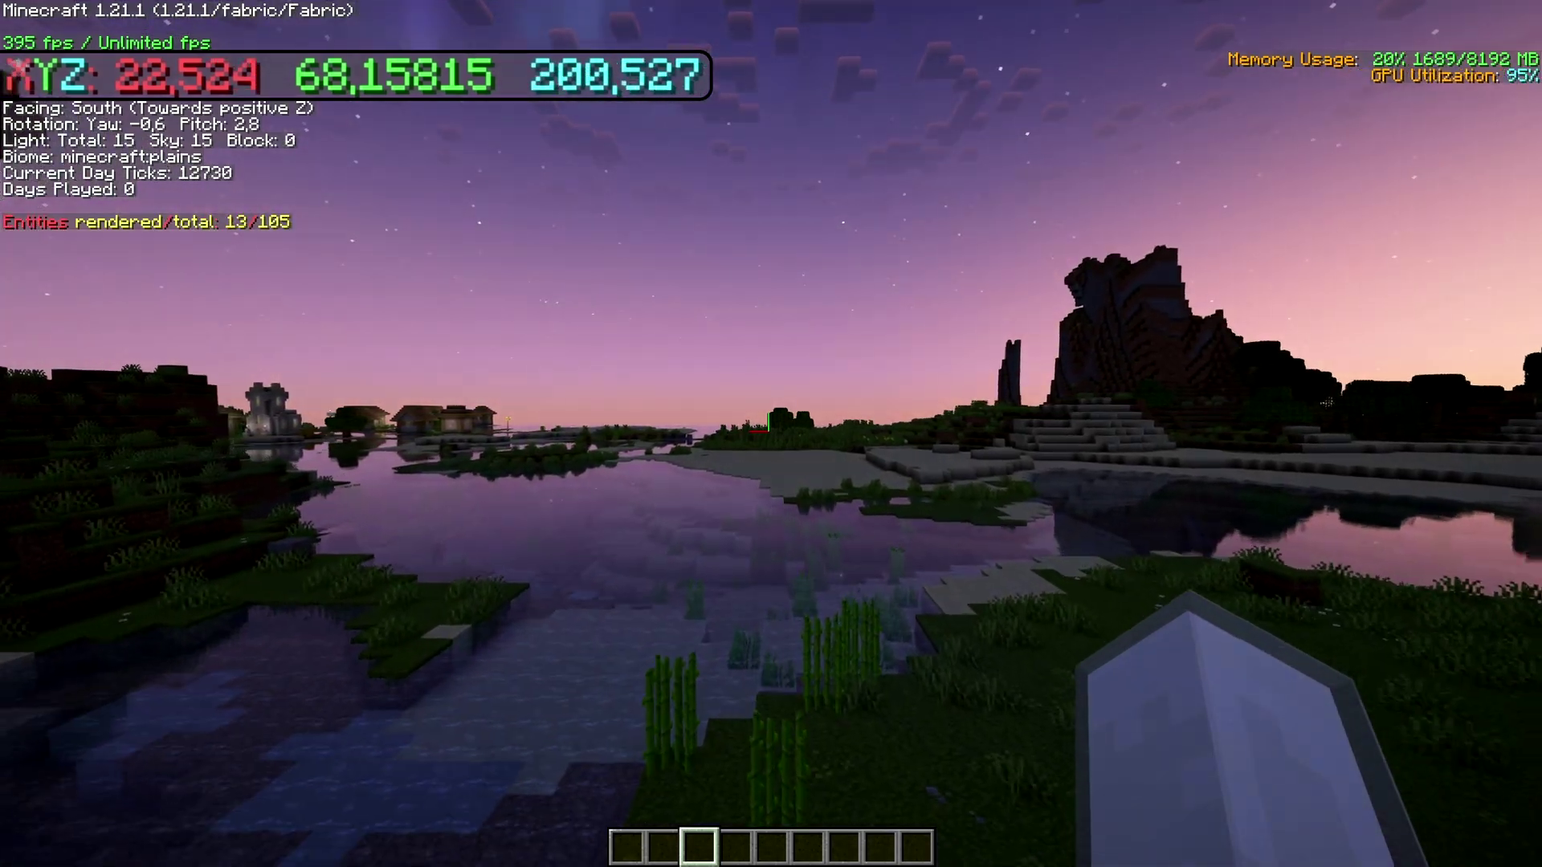
pyautogui.press('w')
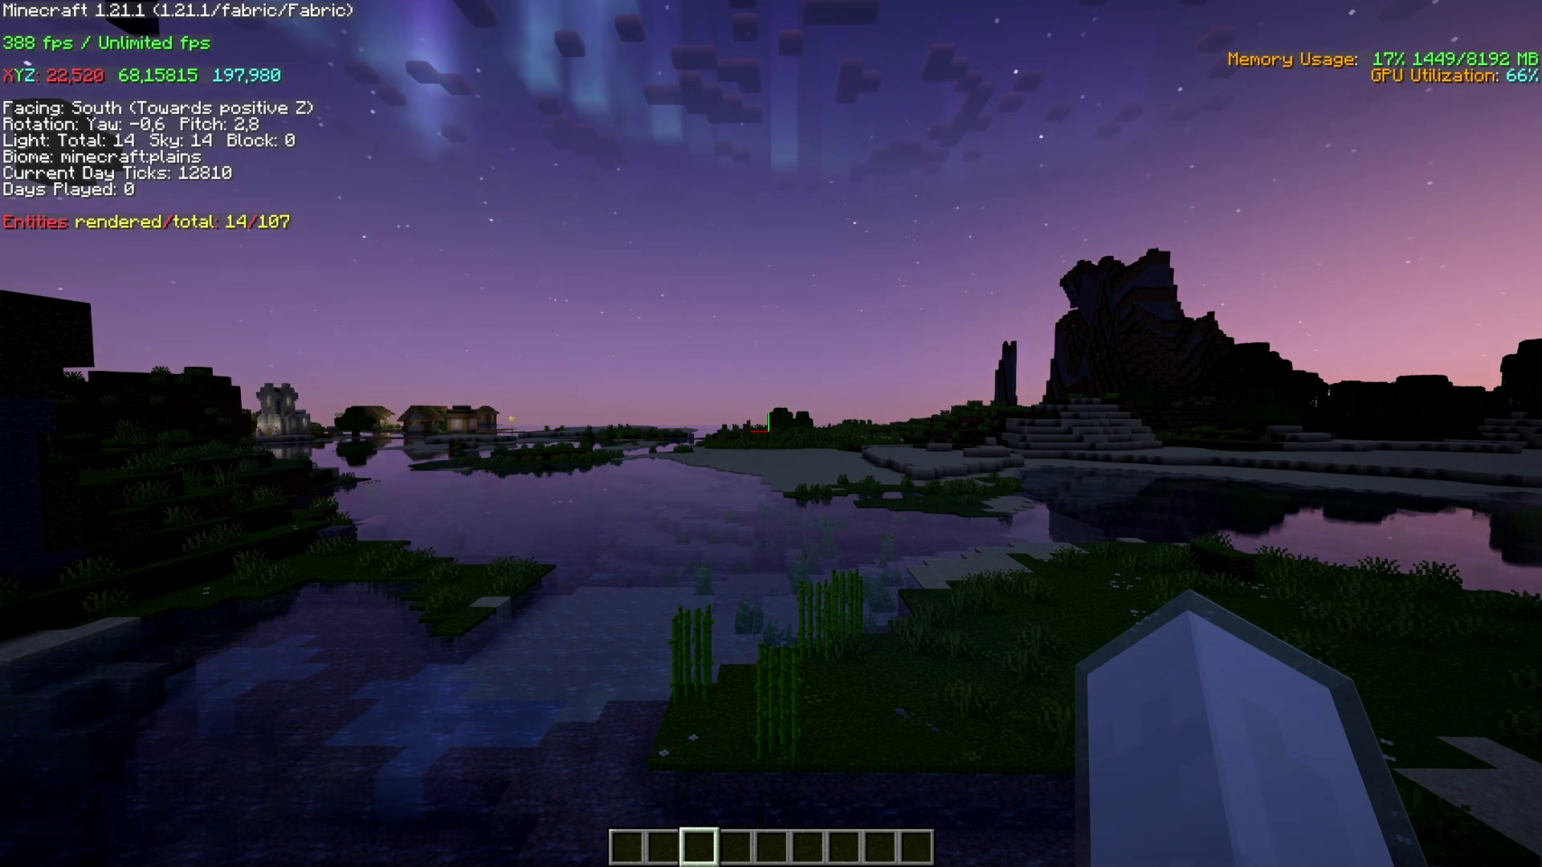
pyautogui.press('w')
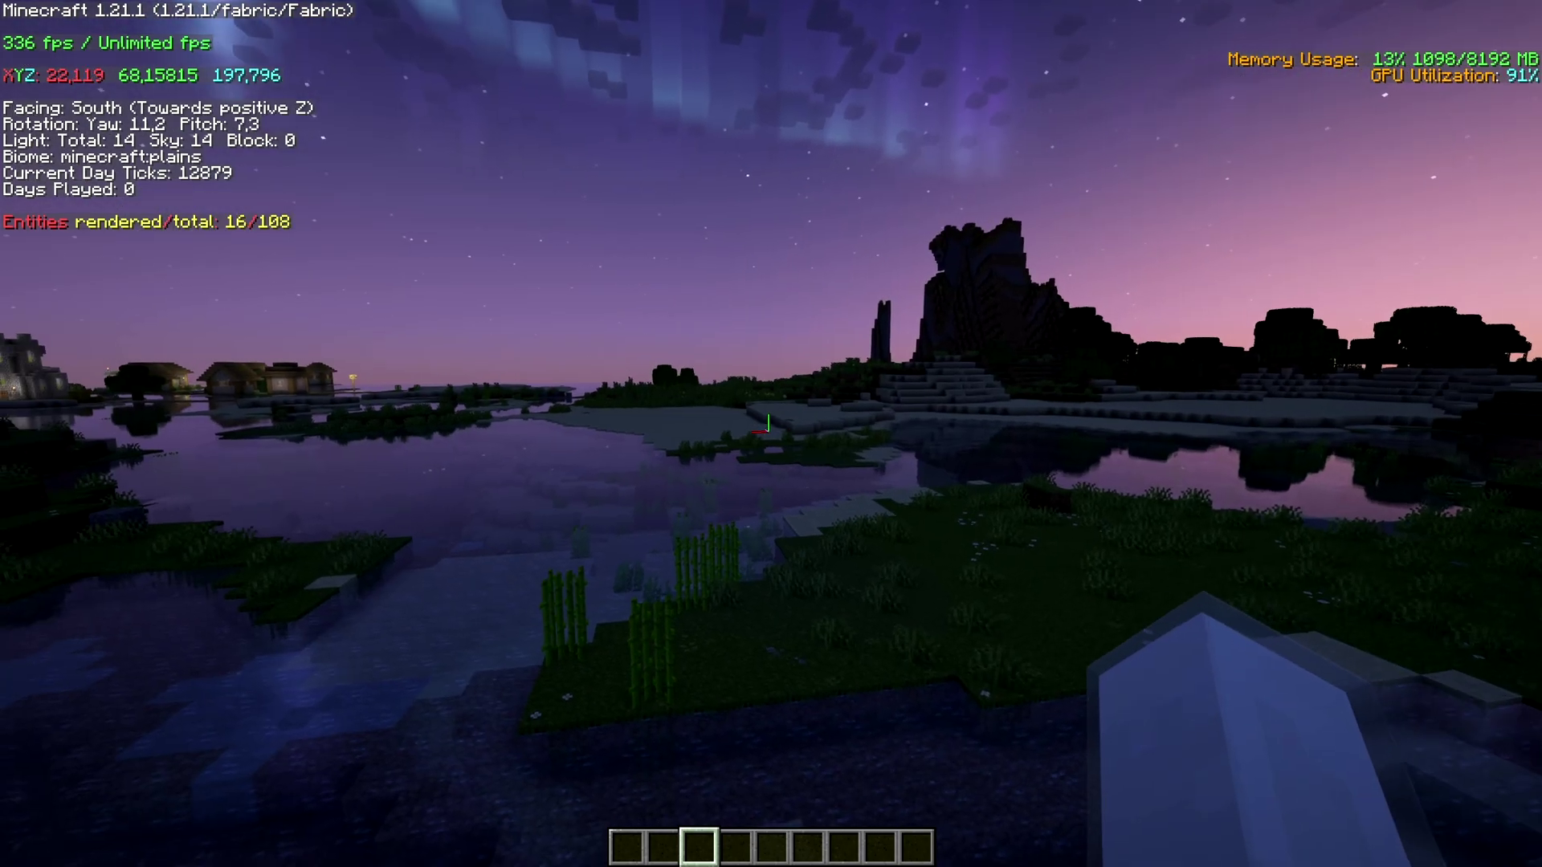
pyautogui.press('w')
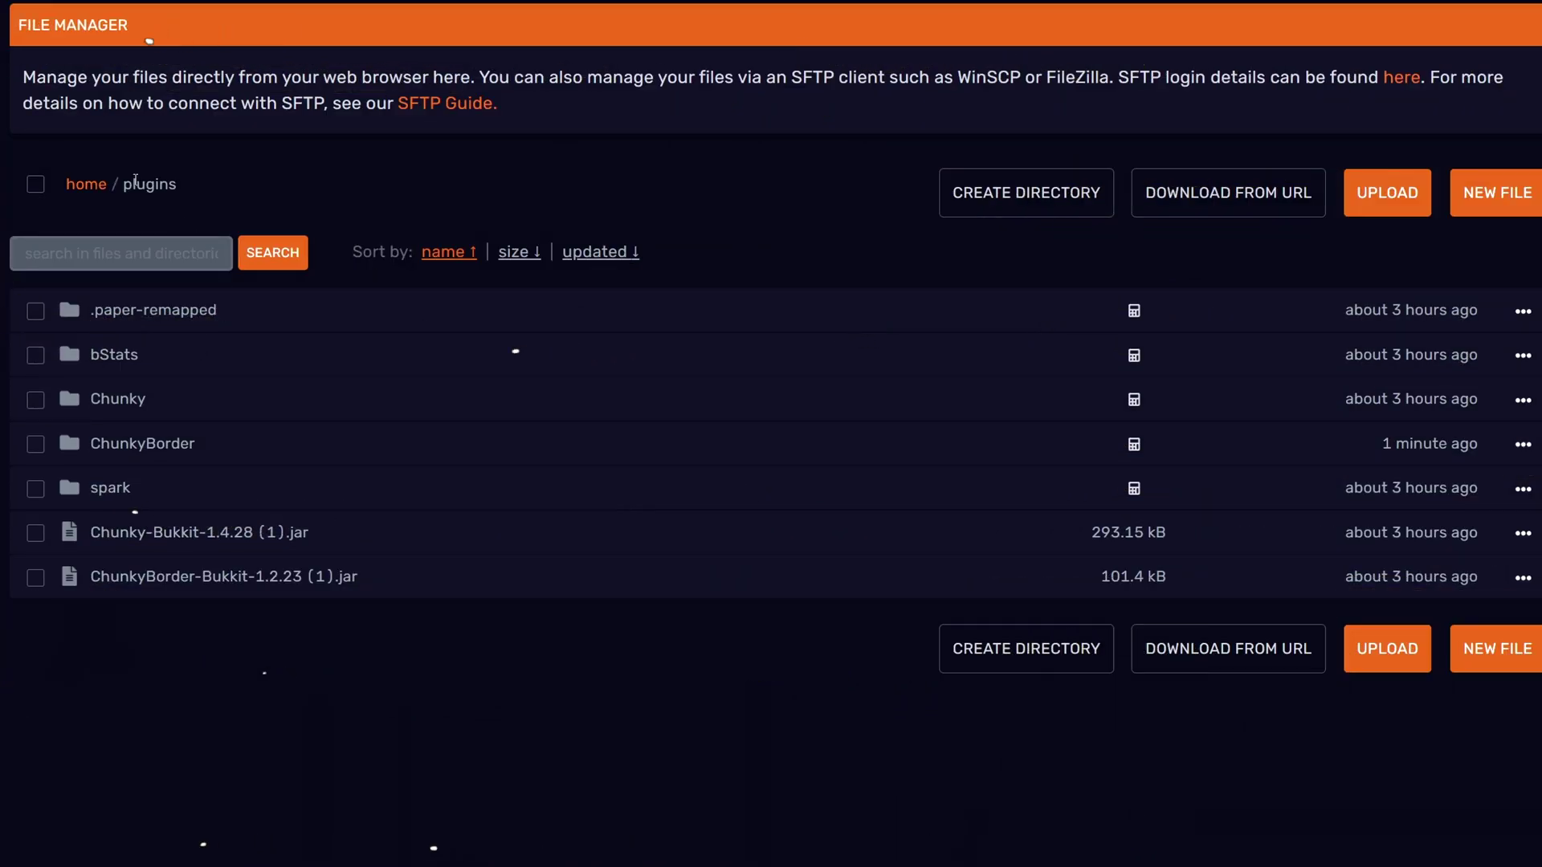
# Open ChunkyBorder's config.yml and change visualizer-enabled from false to true
pyautogui.click(136, 451)
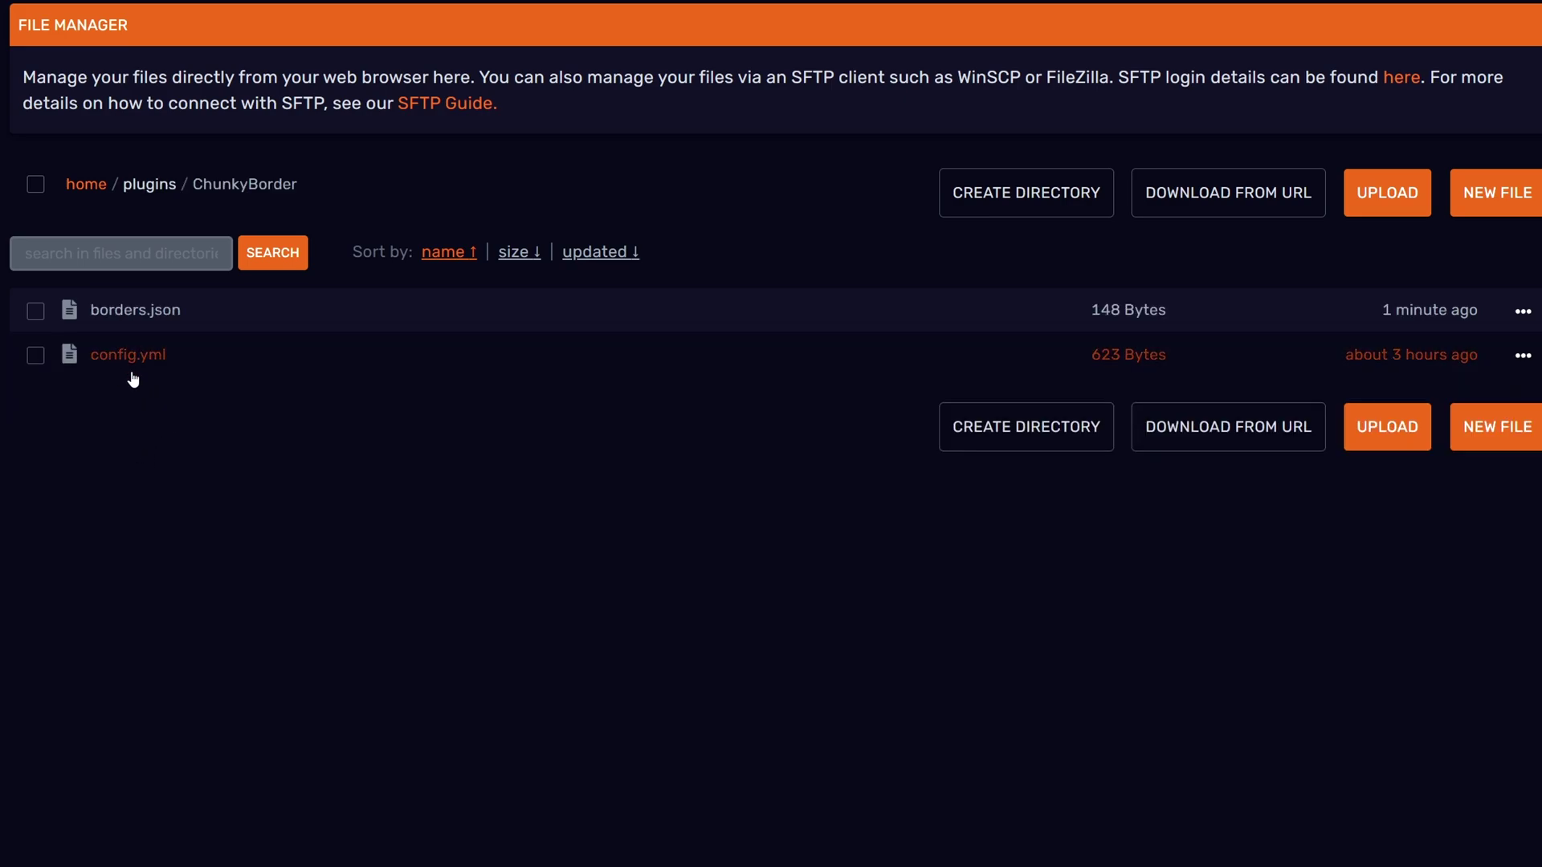
pyautogui.click(127, 362)
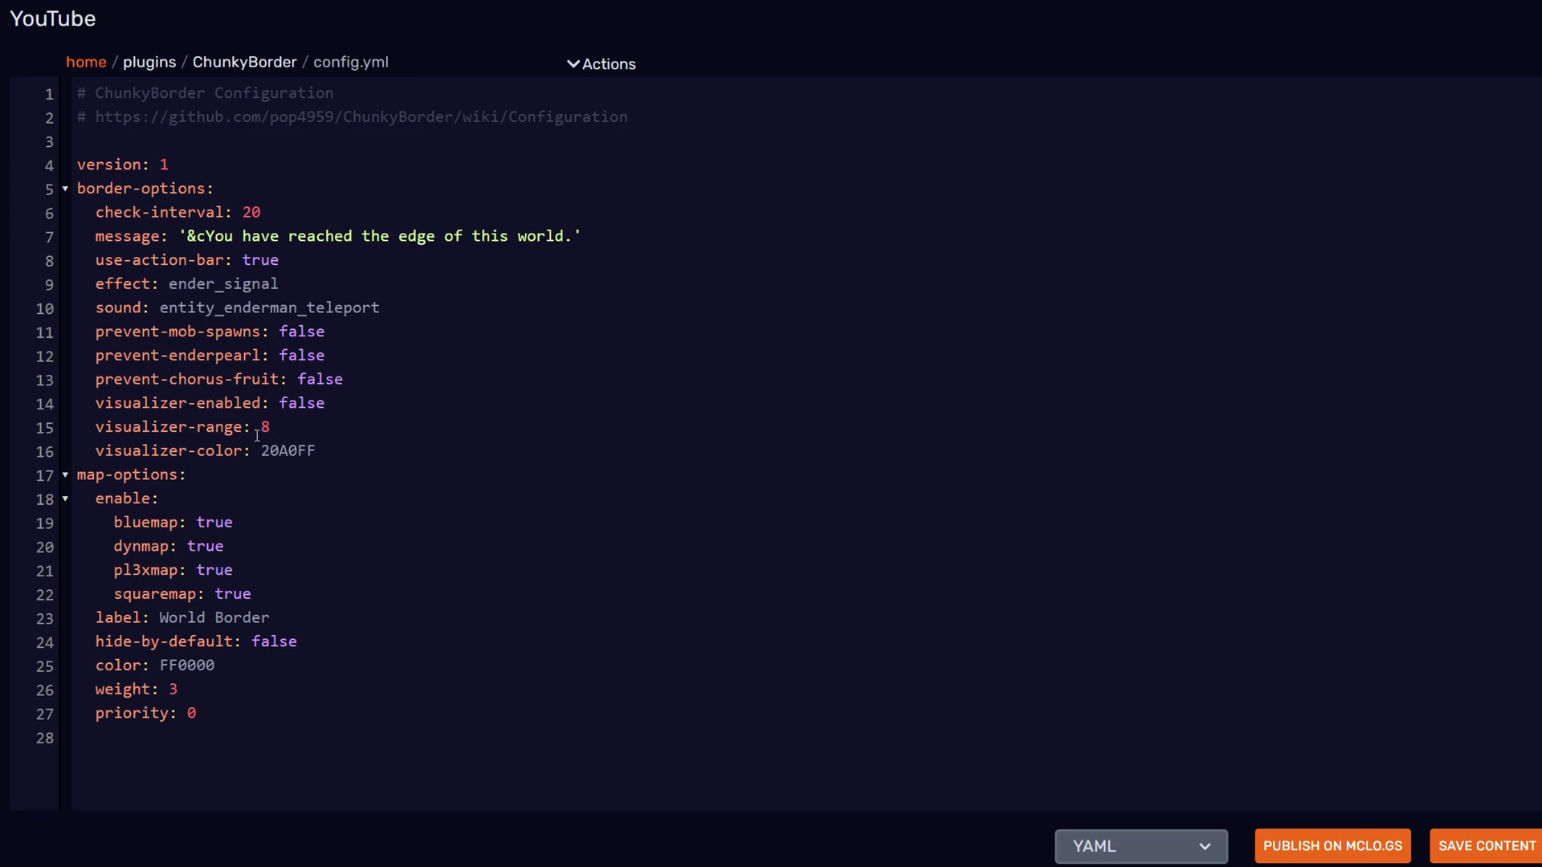
pyautogui.moveTo(95, 404); pyautogui.dragTo(258, 411)
pyautogui.click(306, 412)
pyautogui.doubleClick(305, 411)
pyautogui.write('true')
# Check the visualizer colour 20A0FF and visualizer range 8 in the config
pyautogui.moveTo(266, 446); pyautogui.dragTo(332, 452)
pyautogui.click(323, 434)
pyautogui.moveTo(262, 426); pyautogui.dragTo(274, 430)
pyautogui.click(285, 428)
pyautogui.click(287, 428)
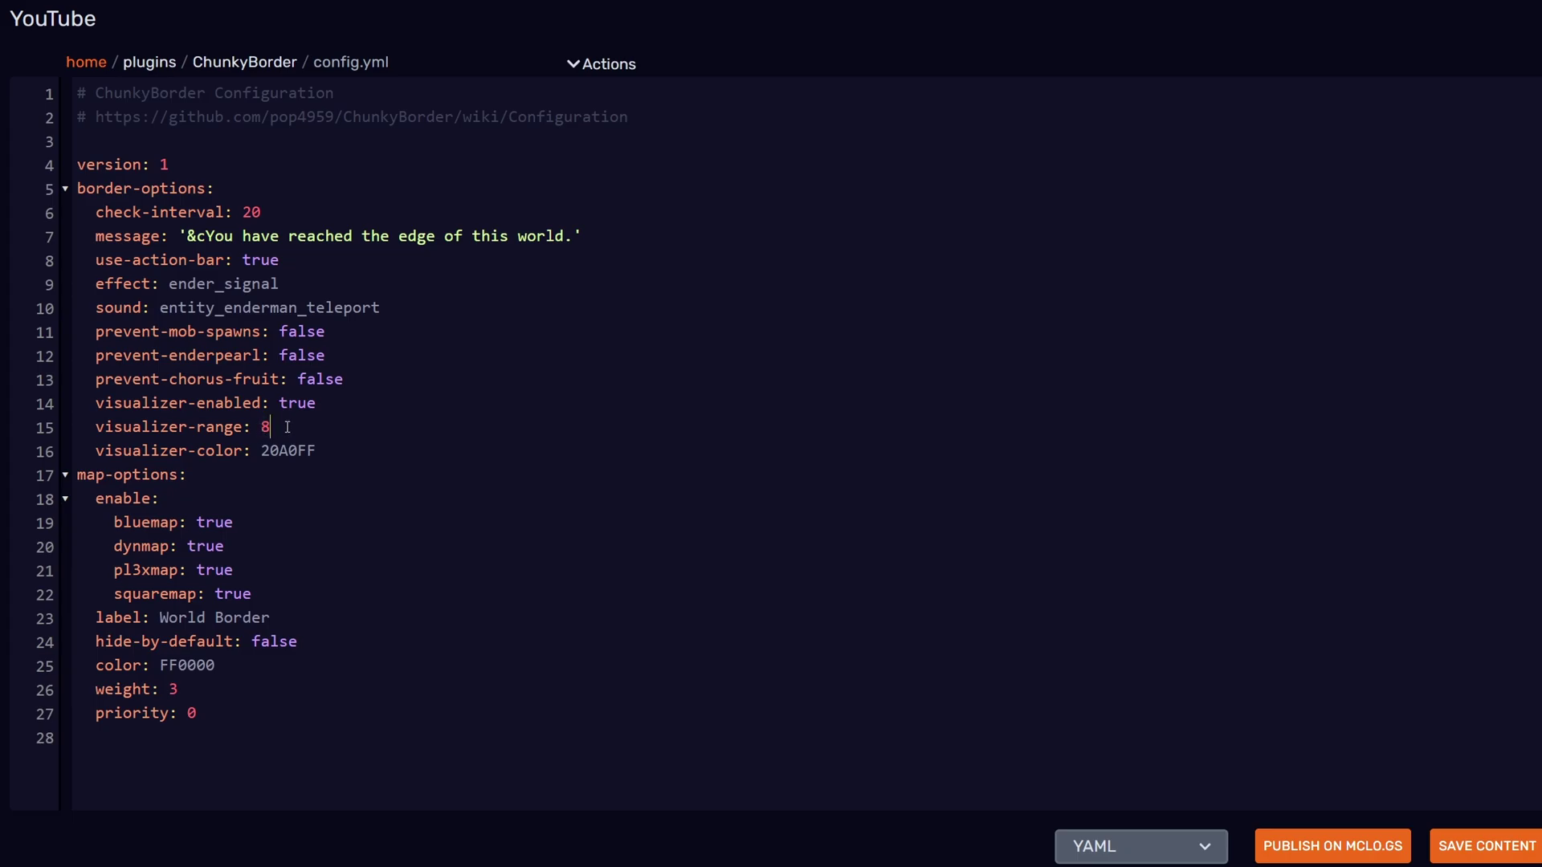
# Save the edited config.yml and restart the server
pyautogui.click(1504, 836)
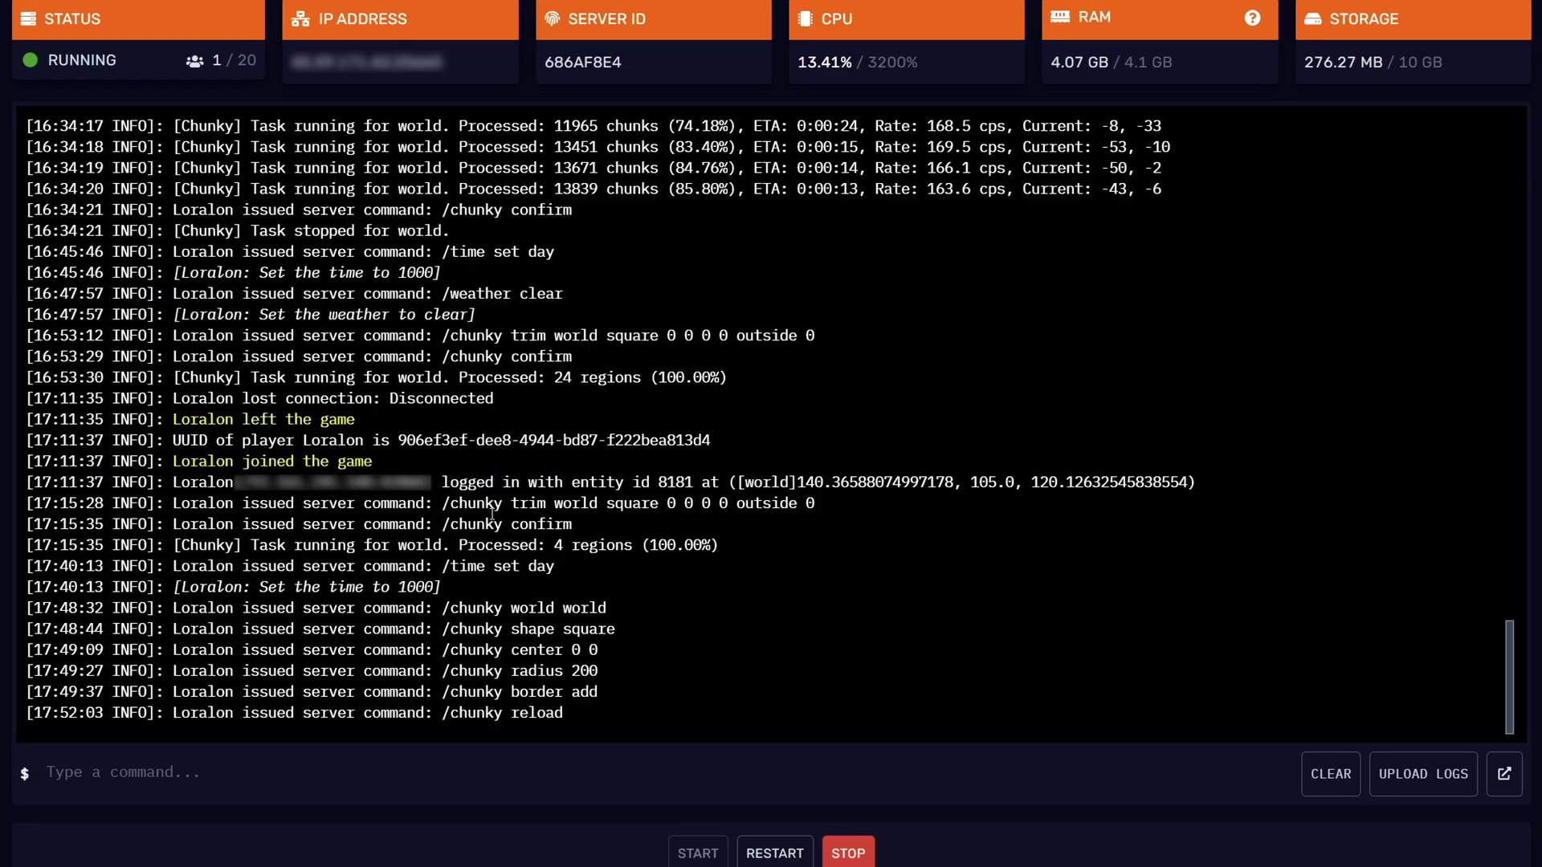
pyautogui.click(775, 854)
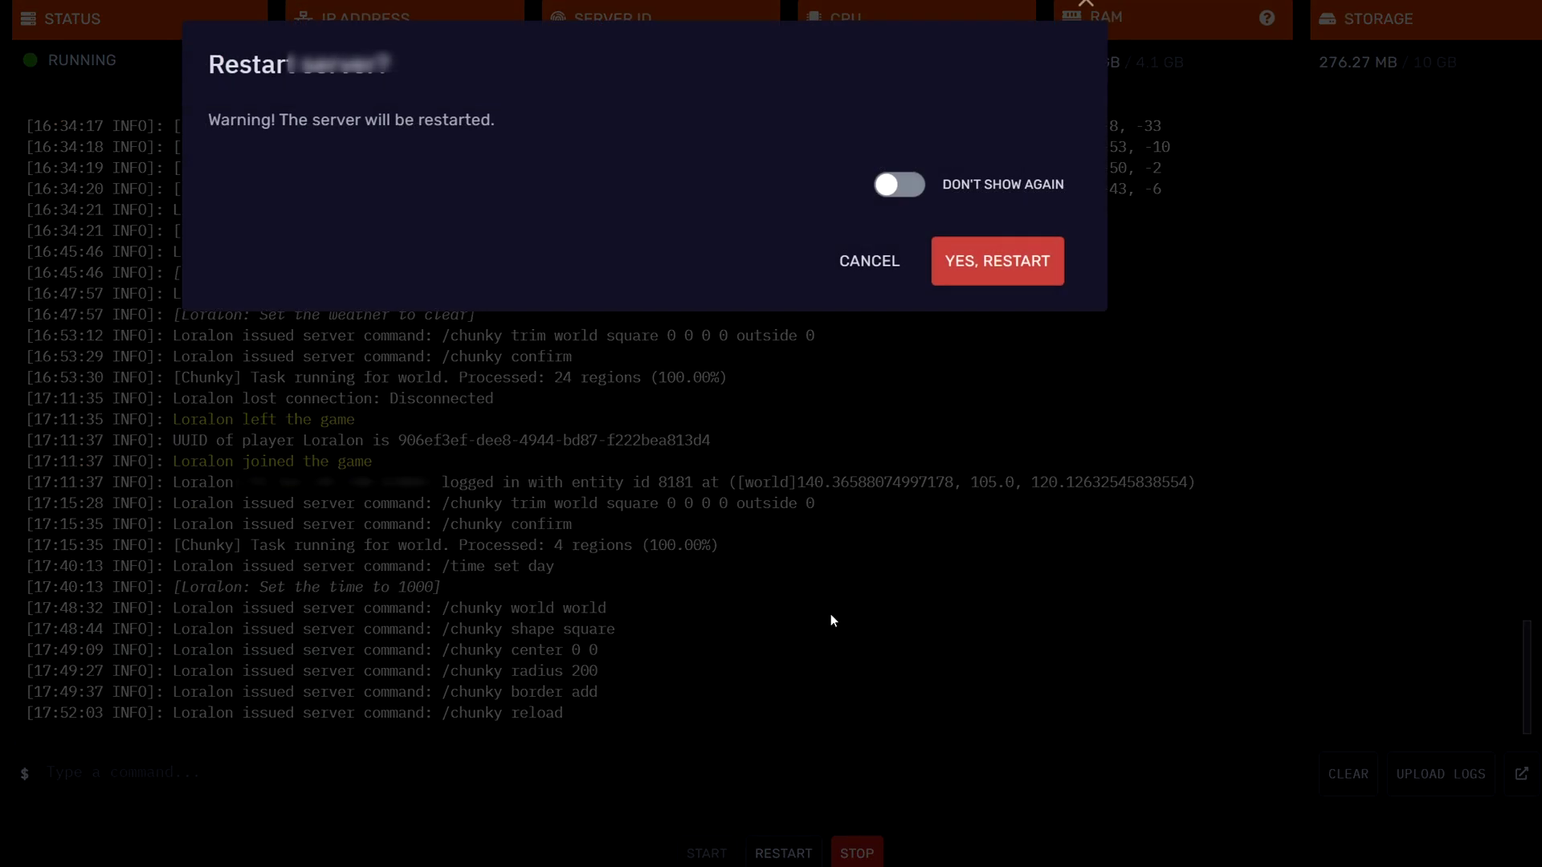
pyautogui.click(1008, 264)
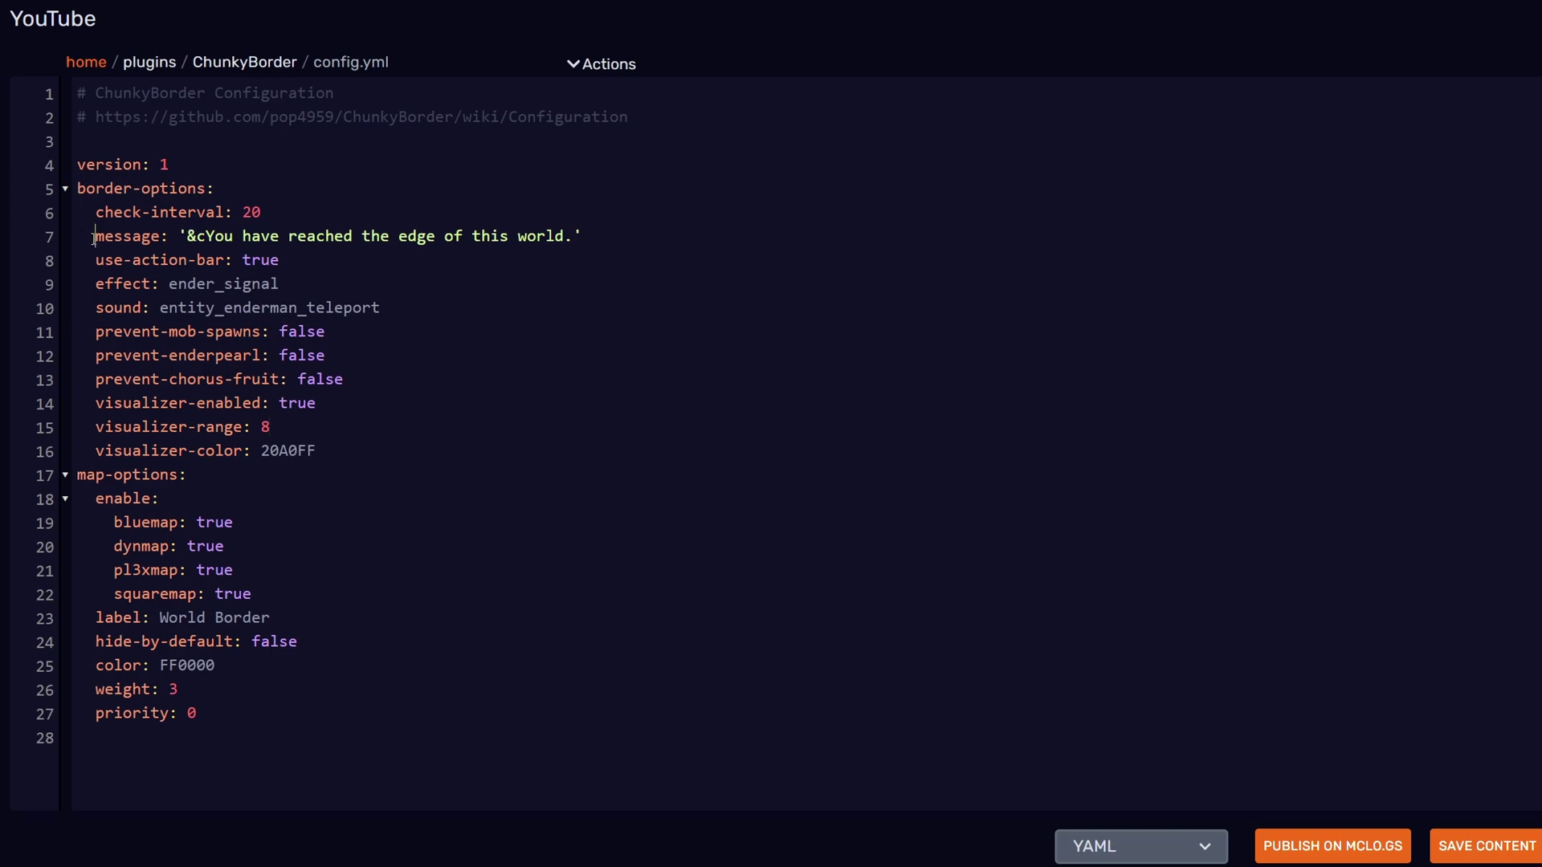
# Convert the border warning message on line 7 to uppercase with Ctrl+U
pyautogui.moveTo(178, 232); pyautogui.dragTo(592, 238)
pyautogui.click(457, 231)
pyautogui.moveTo(183, 233); pyautogui.dragTo(569, 235)
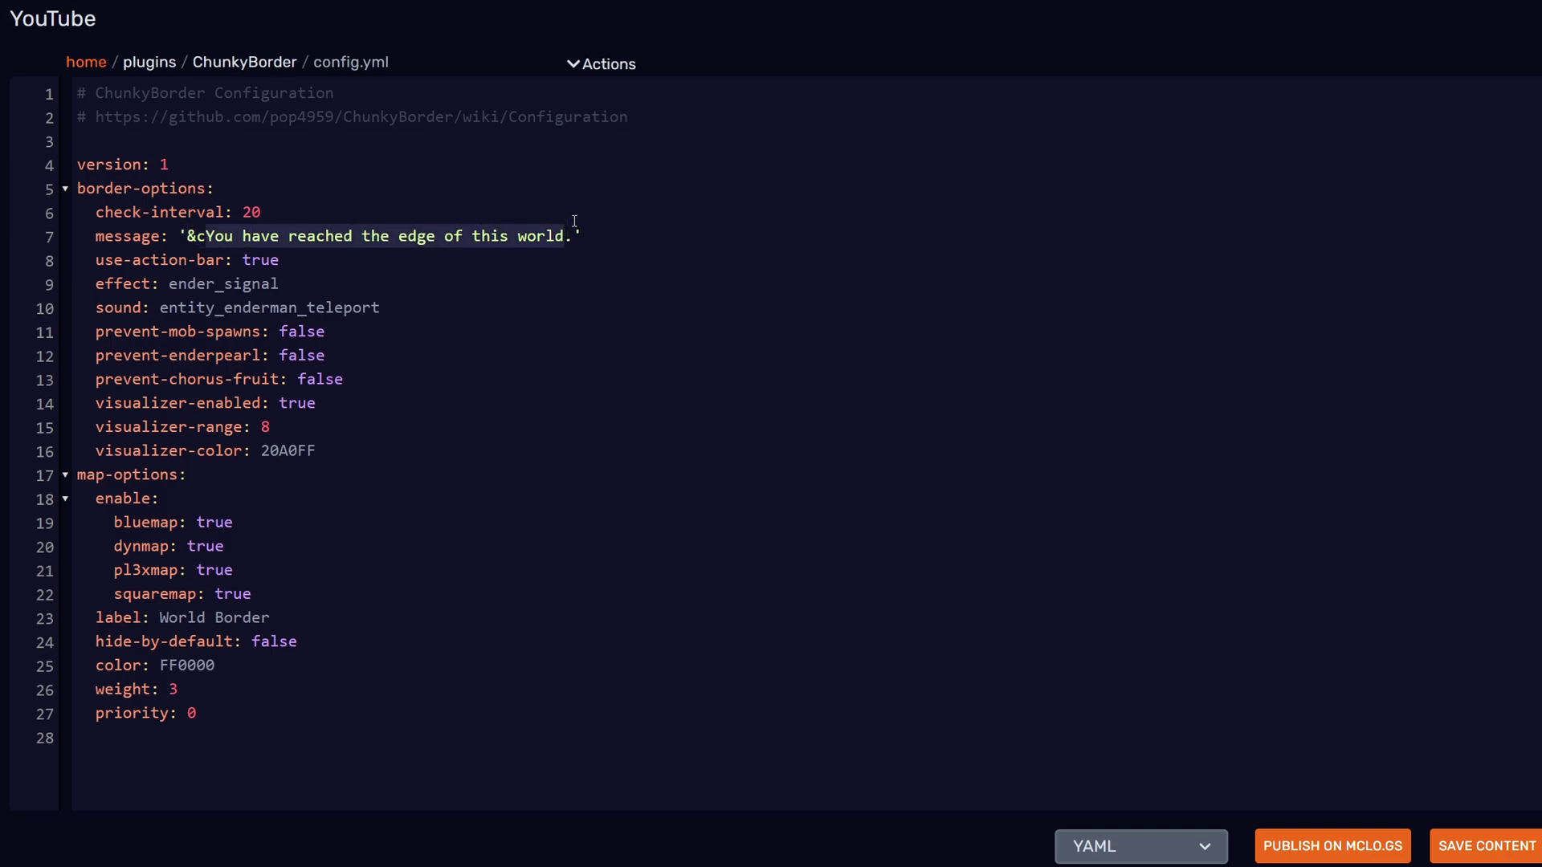
pyautogui.hotkey('ctrl', 'u')
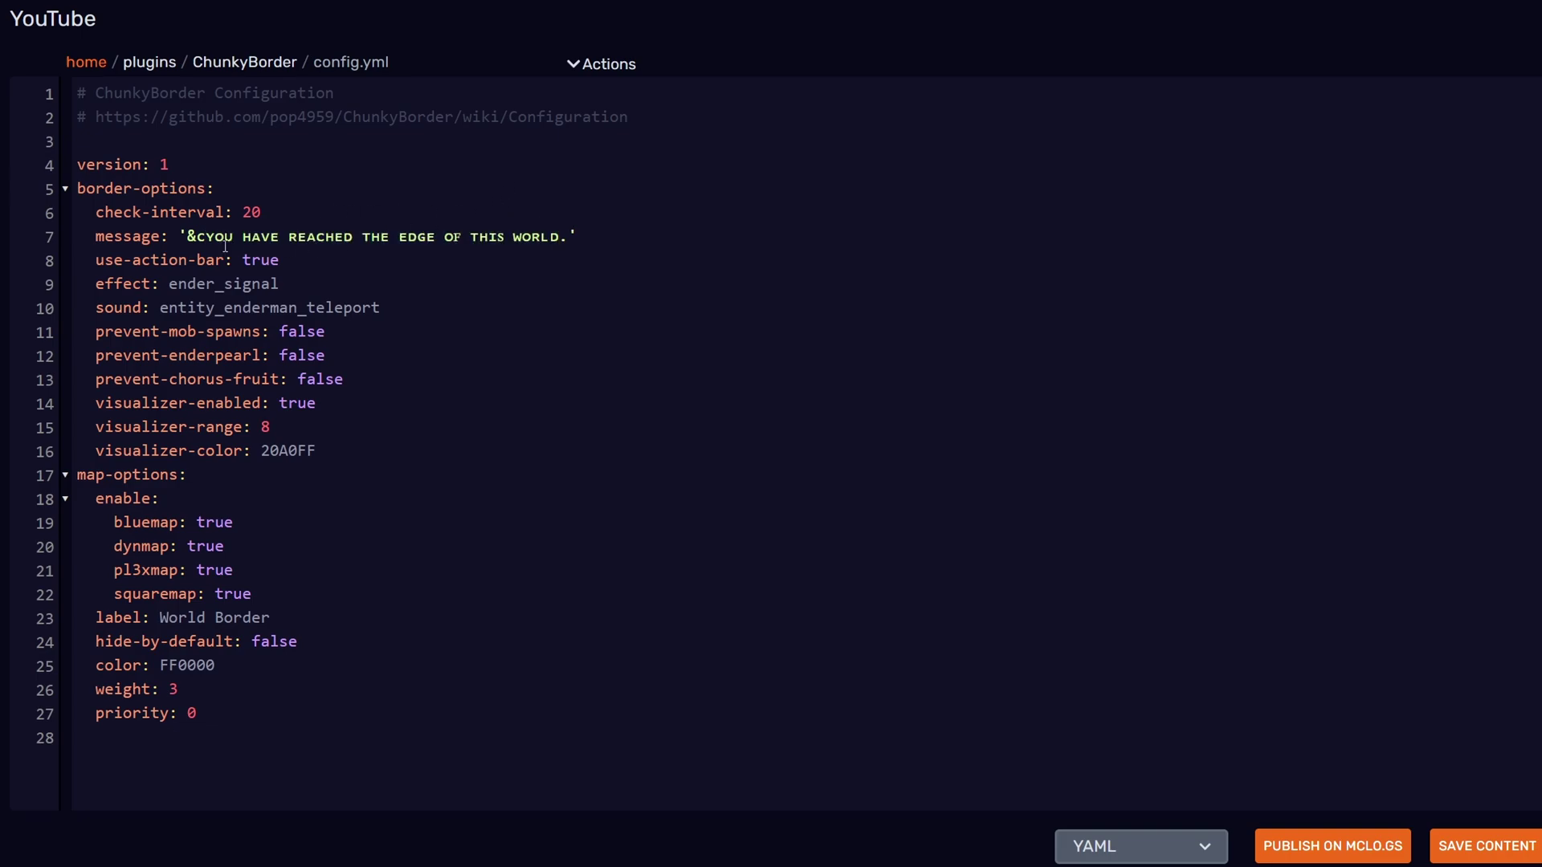
pyautogui.moveTo(207, 236); pyautogui.dragTo(521, 238)
pyautogui.click(603, 239)
# Review use-action-bar true, effect ender_signal, the border sound and the three prevent settings
pyautogui.moveTo(245, 260); pyautogui.dragTo(292, 263)
pyautogui.click(286, 263)
pyautogui.moveTo(245, 261); pyautogui.dragTo(286, 262)
pyautogui.click(265, 261)
pyautogui.moveTo(234, 261); pyautogui.dragTo(318, 261)
pyautogui.click(318, 262)
pyautogui.moveTo(168, 285); pyautogui.dragTo(316, 285)
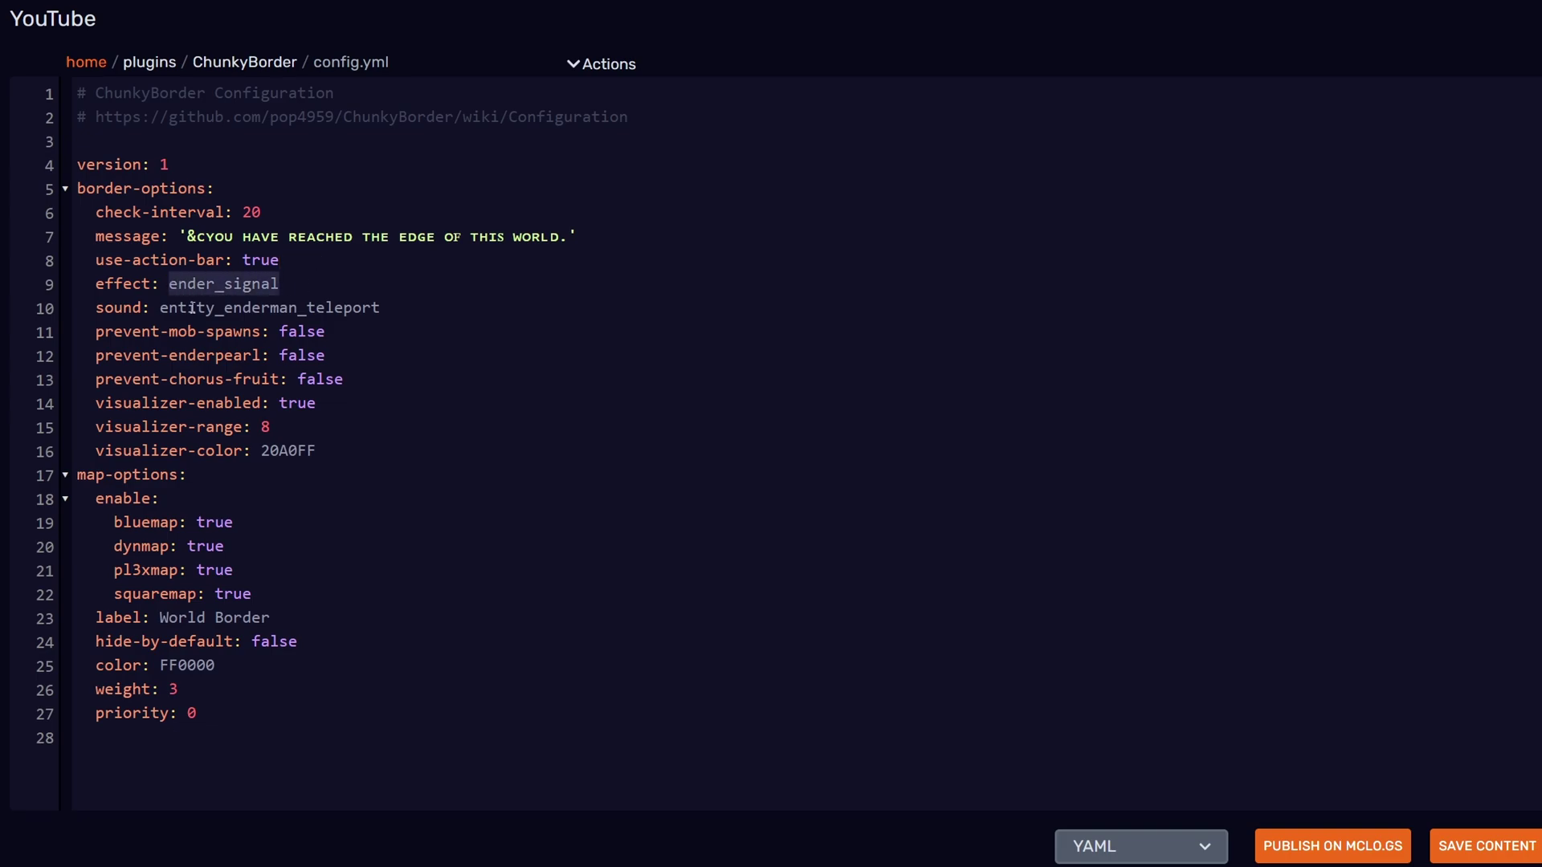
pyautogui.moveTo(180, 308); pyautogui.dragTo(383, 309)
pyautogui.moveTo(96, 331); pyautogui.dragTo(360, 371)
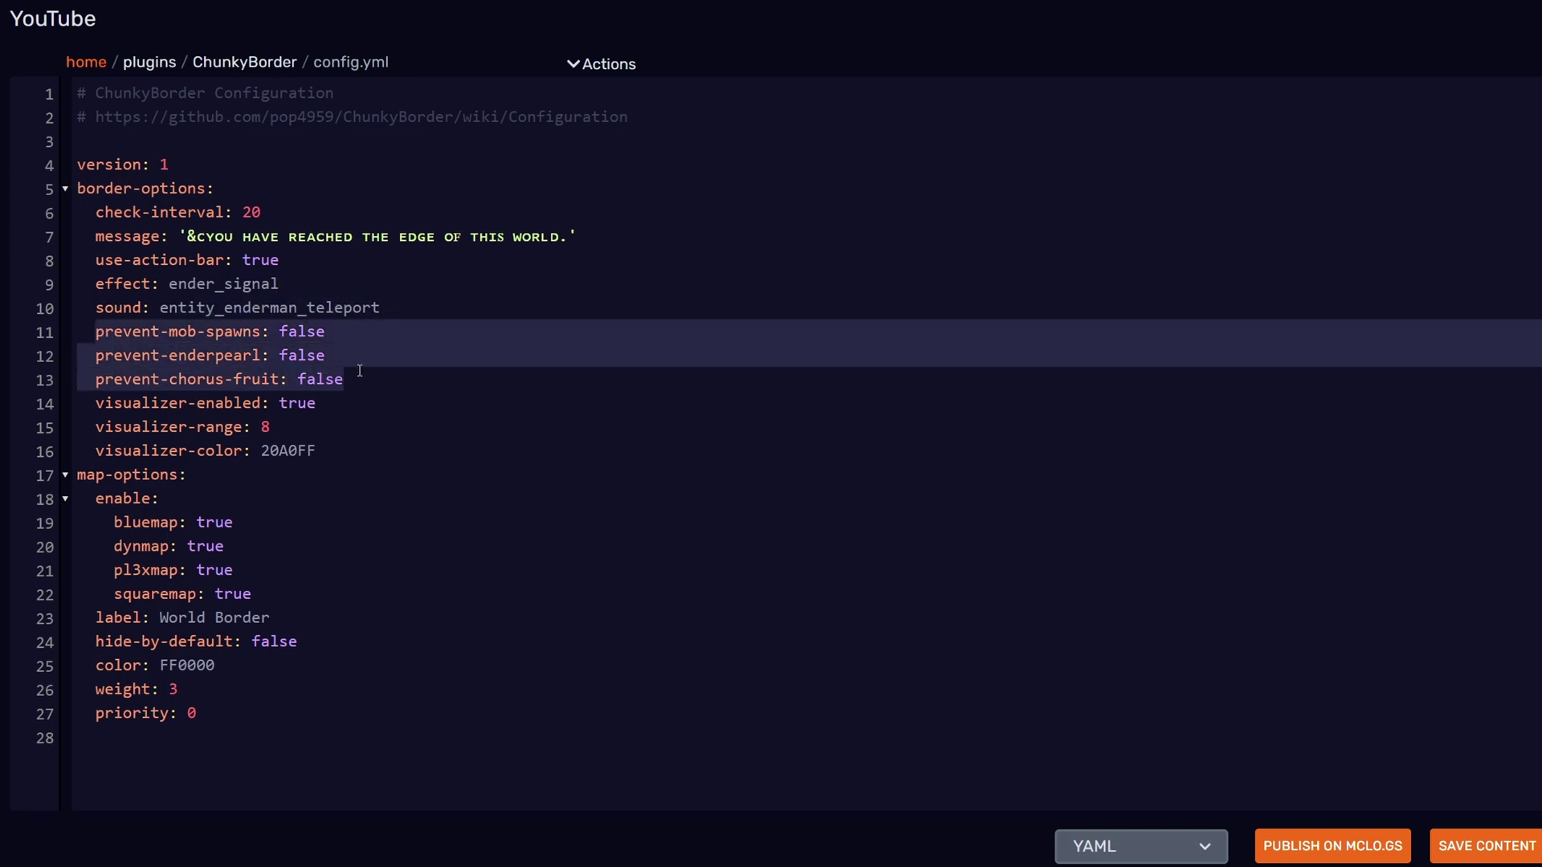
# Set prevent-mob-spawns, prevent-enderpearl and prevent-chorus-fruit to true
pyautogui.click(311, 332)
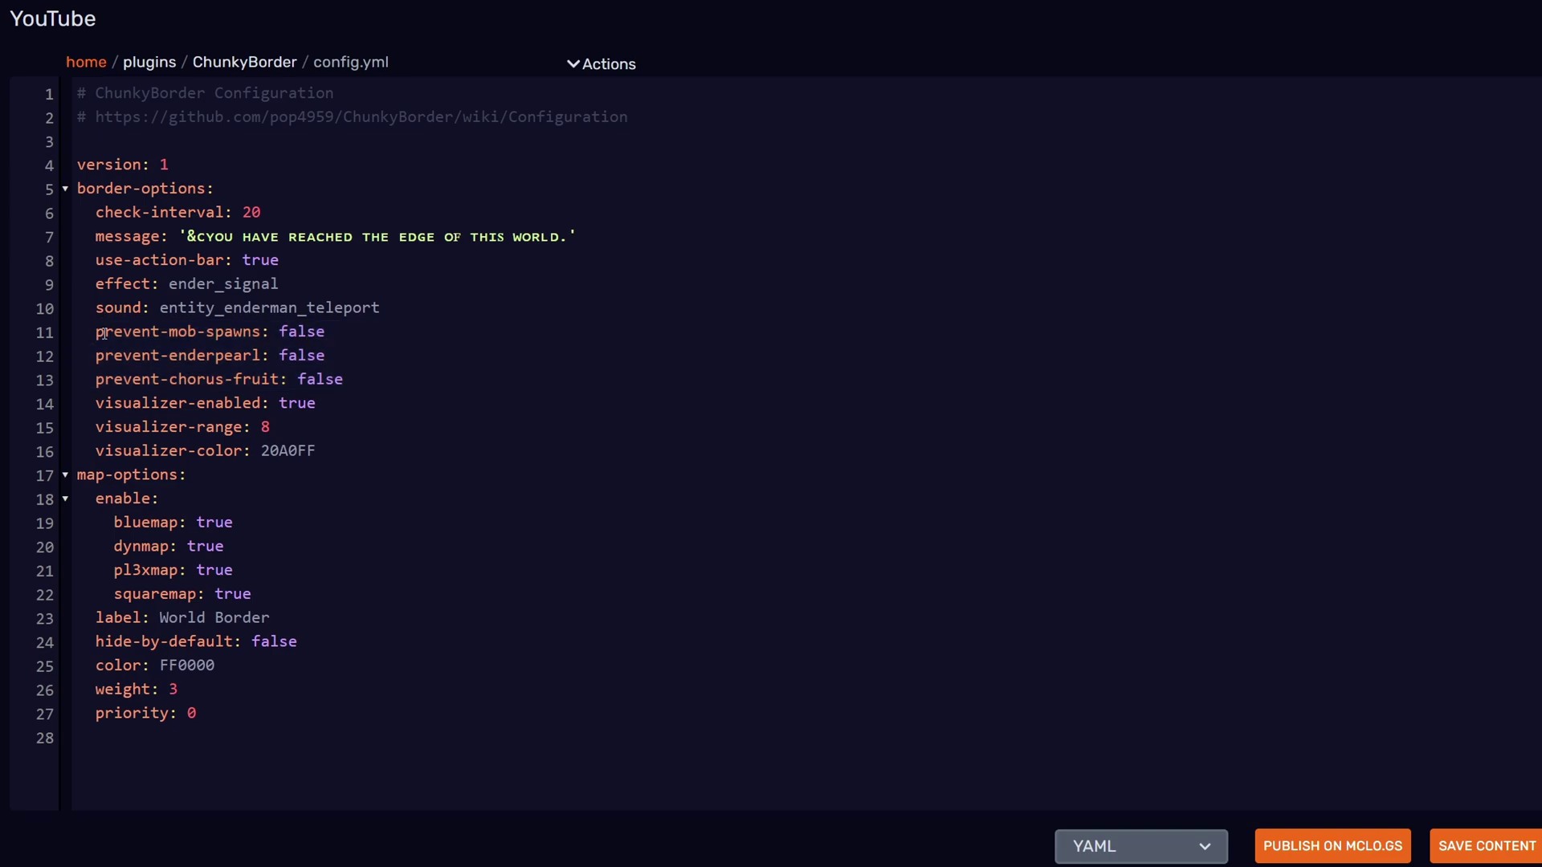
pyautogui.doubleClick(317, 332)
pyautogui.write('true')
pyautogui.doubleClick(309, 355)
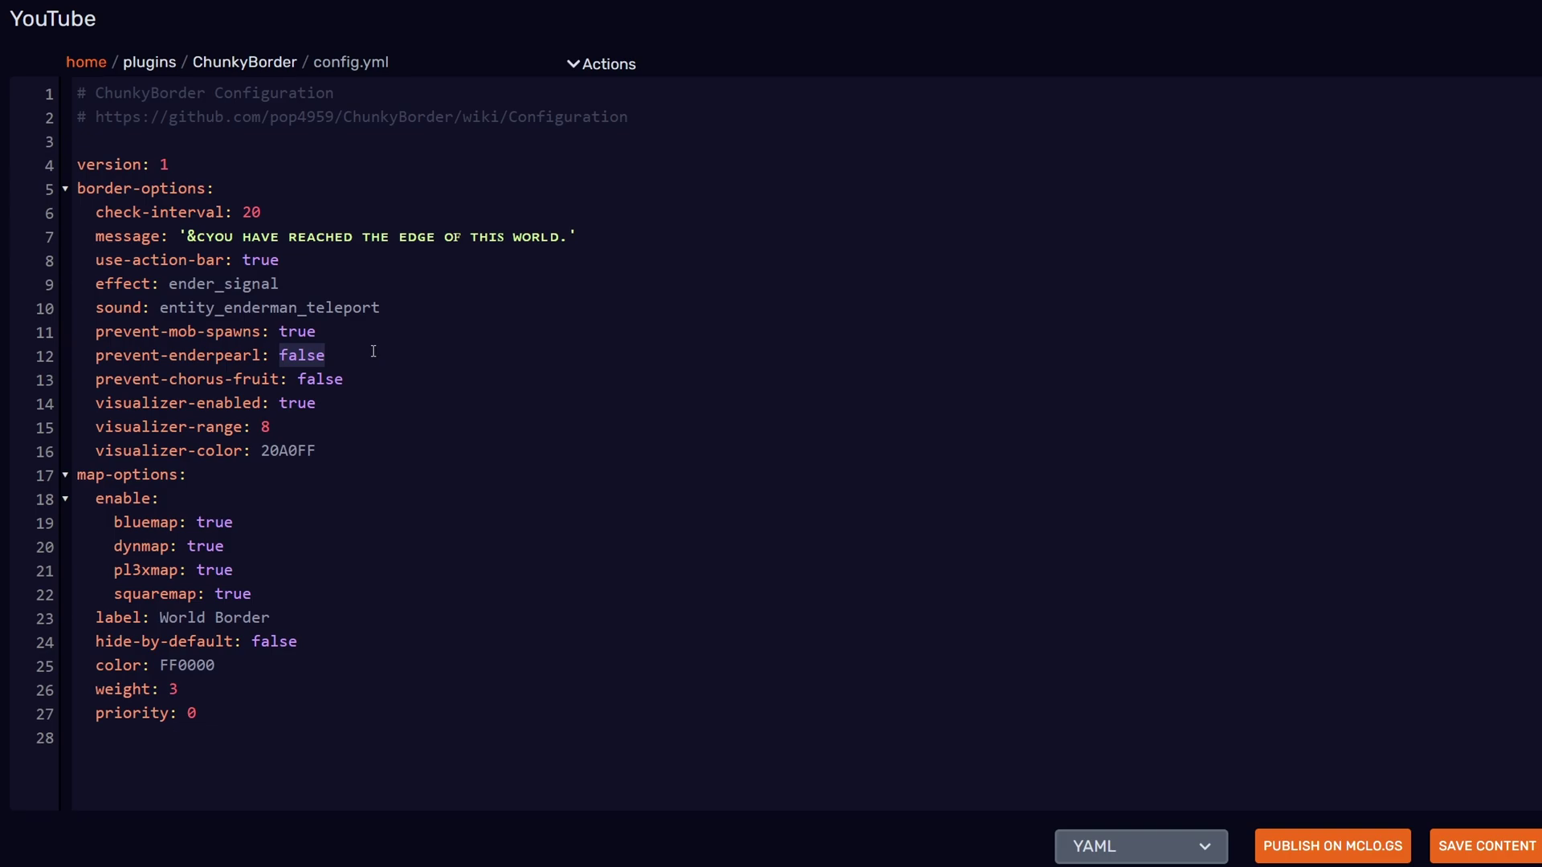
pyautogui.write('true')
pyautogui.moveTo(85, 383); pyautogui.dragTo(243, 379)
pyautogui.click(332, 379)
pyautogui.doubleClick(324, 378)
pyautogui.write('true')
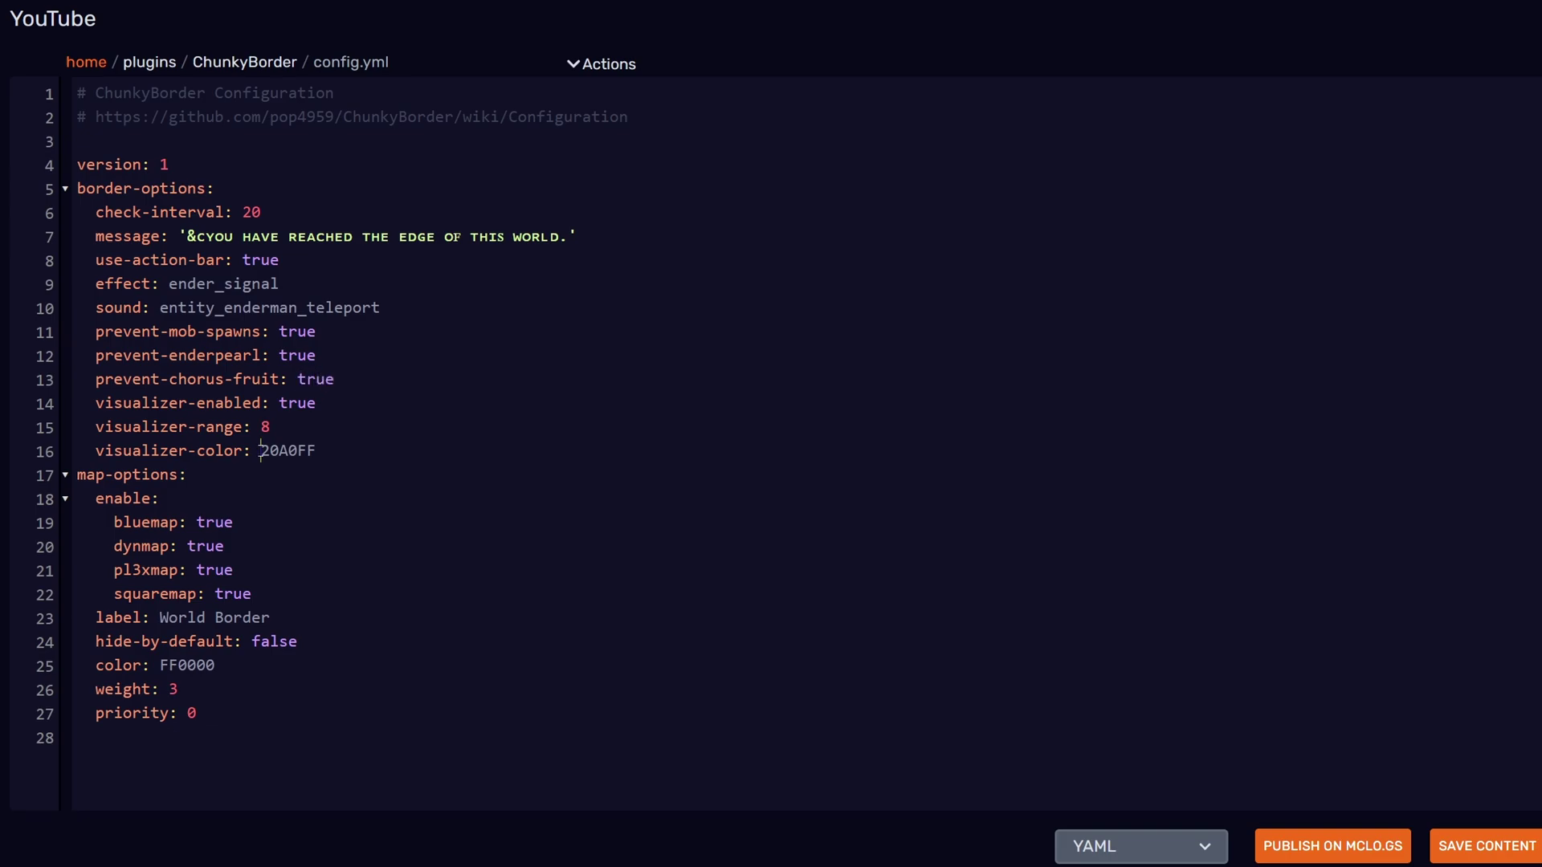
# Leave the visualizer colour 20A0FF unchanged and review the map plugin toggles and World Border label
pyautogui.moveTo(259, 451); pyautogui.dragTo(329, 449)
pyautogui.click(347, 449)
pyautogui.doubleClick(330, 449)
pyautogui.click(330, 448)
pyautogui.moveTo(263, 451); pyautogui.dragTo(313, 451)
pyautogui.click(313, 450)
pyautogui.moveTo(269, 450); pyautogui.dragTo(344, 448)
pyautogui.press('Down')
pyautogui.moveTo(114, 521); pyautogui.dragTo(268, 585)
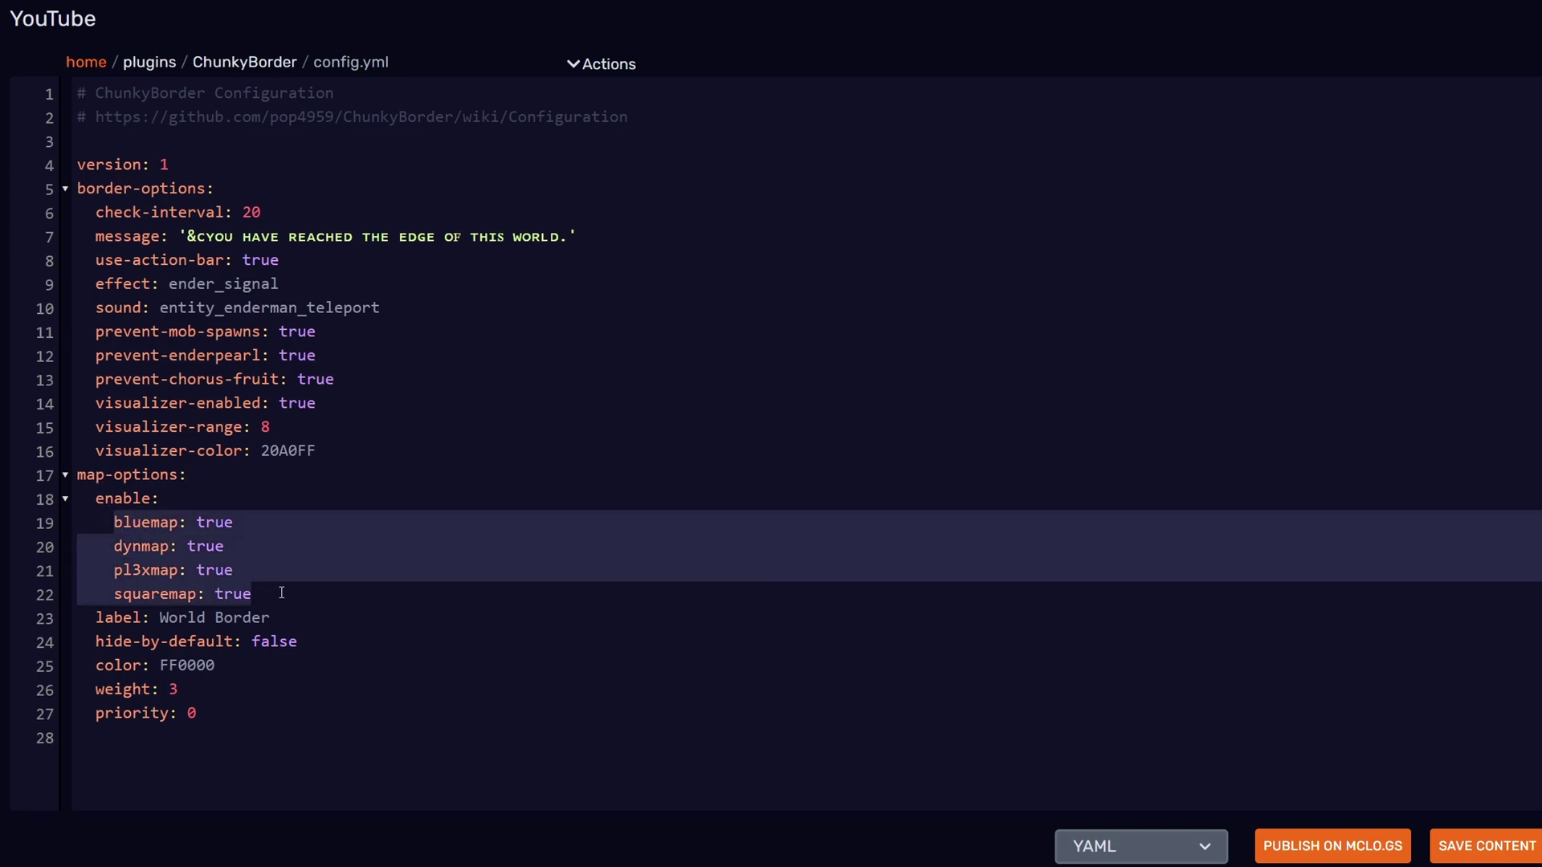
pyautogui.moveTo(159, 618); pyautogui.dragTo(313, 644)
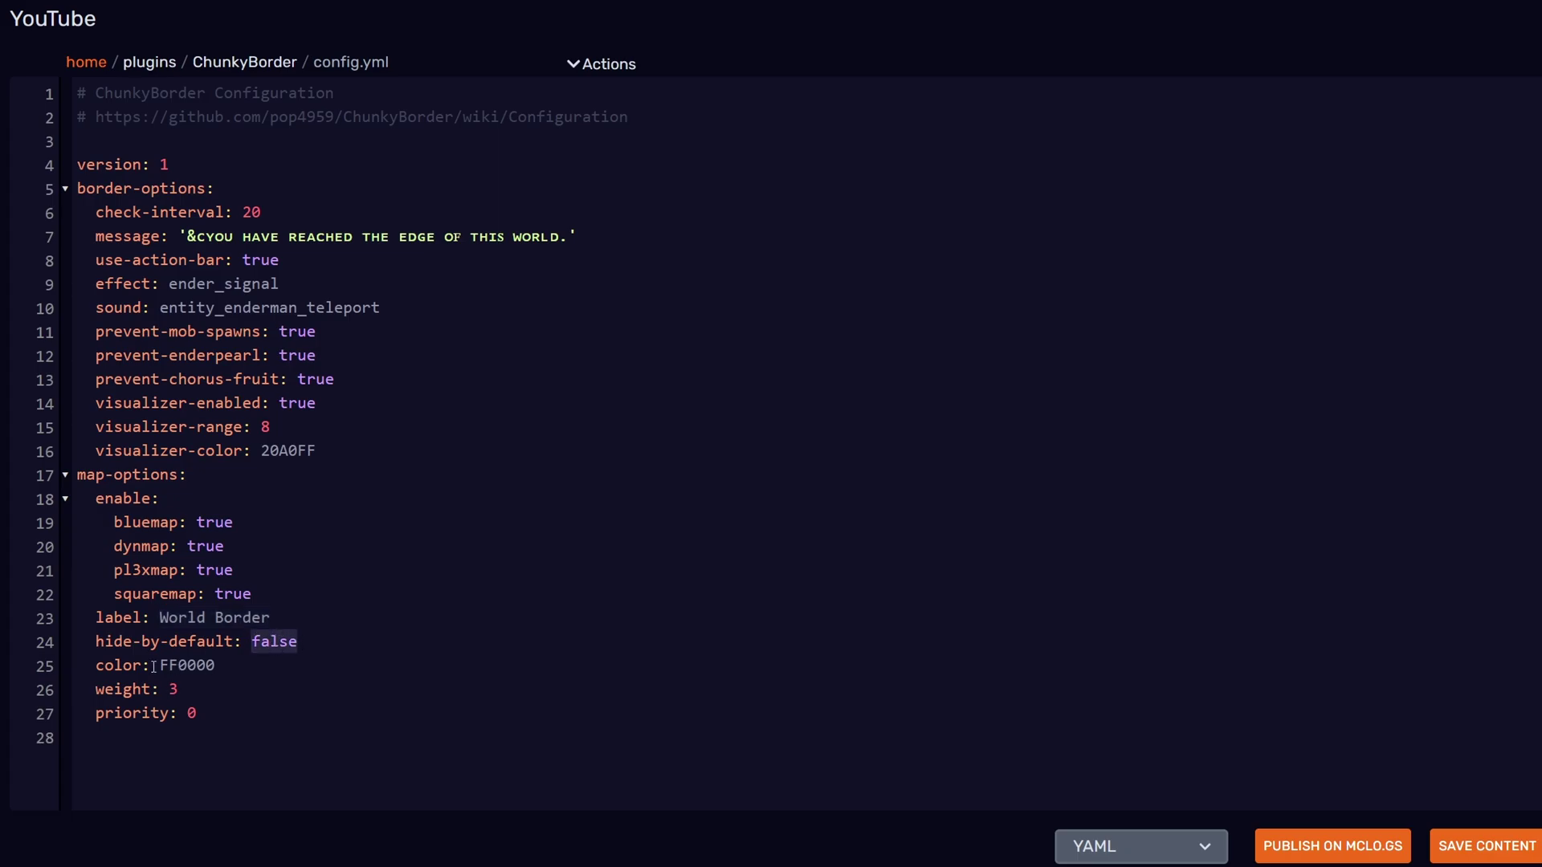